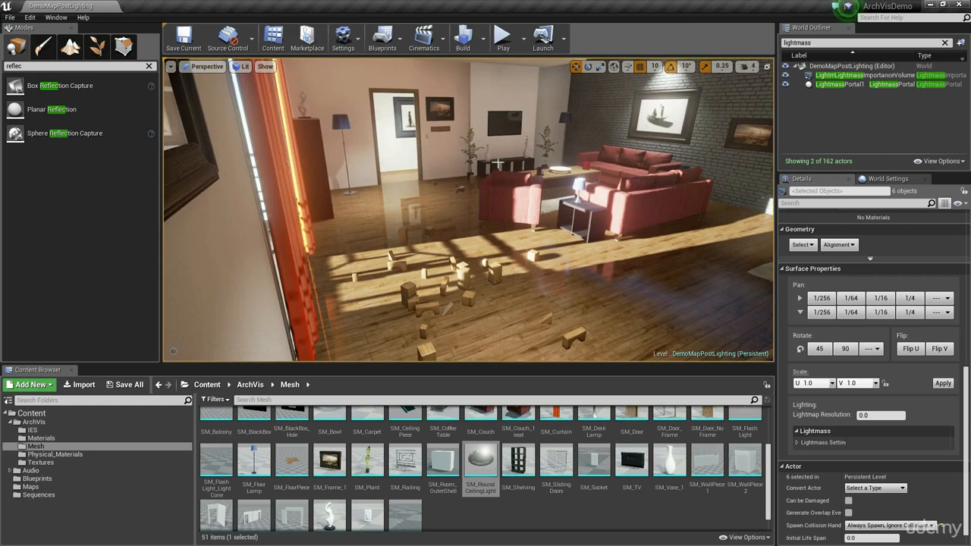
Find the Post Process Volume among the placeable actors and place one on the living room floor.
right_click_drag(488, 236, 467, 222)
key("w")
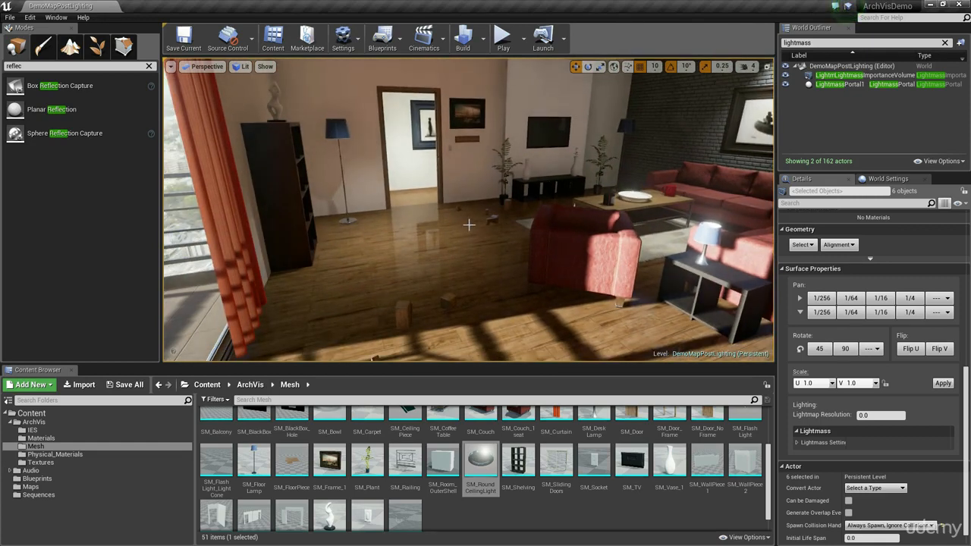
left_click(149, 66)
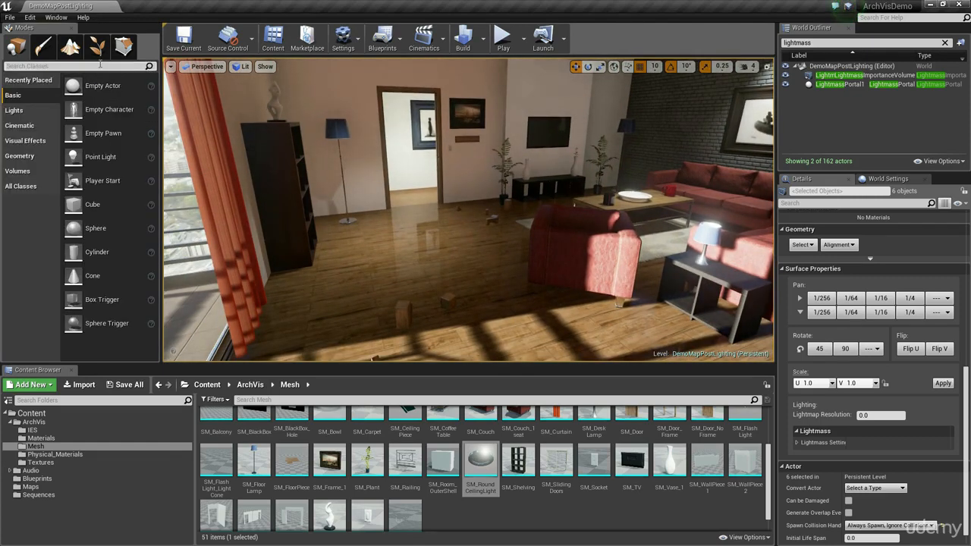
type("post")
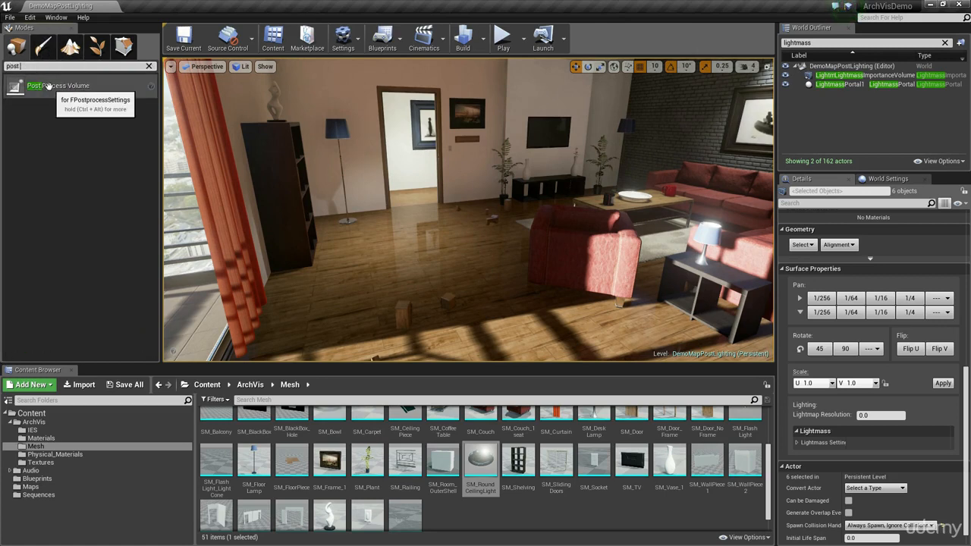
left_click_drag(48, 86, 465, 256)
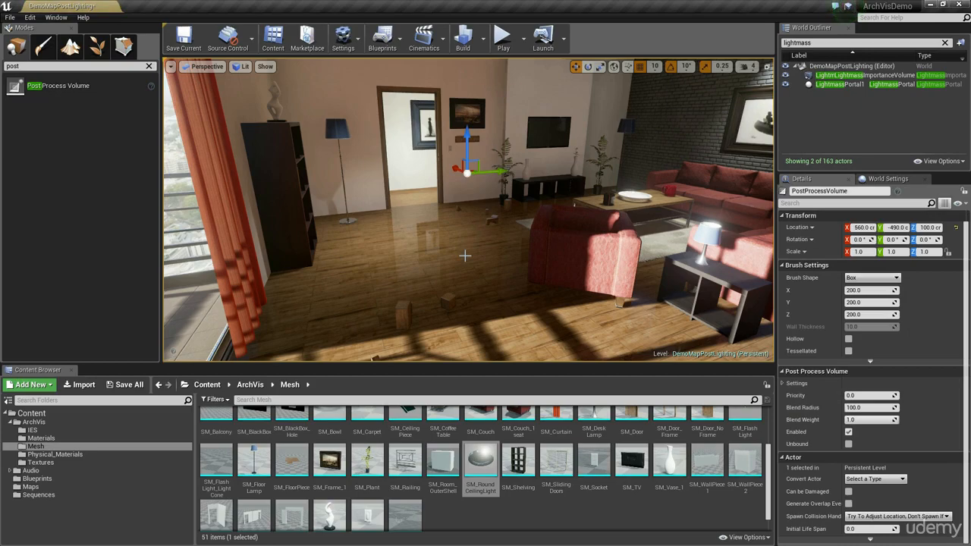
Duplicate the post process volume along the X axis towards the balcony window, to X 360.
right_click_drag(464, 255, 179, 263)
right_click_drag(491, 245, 455, 251)
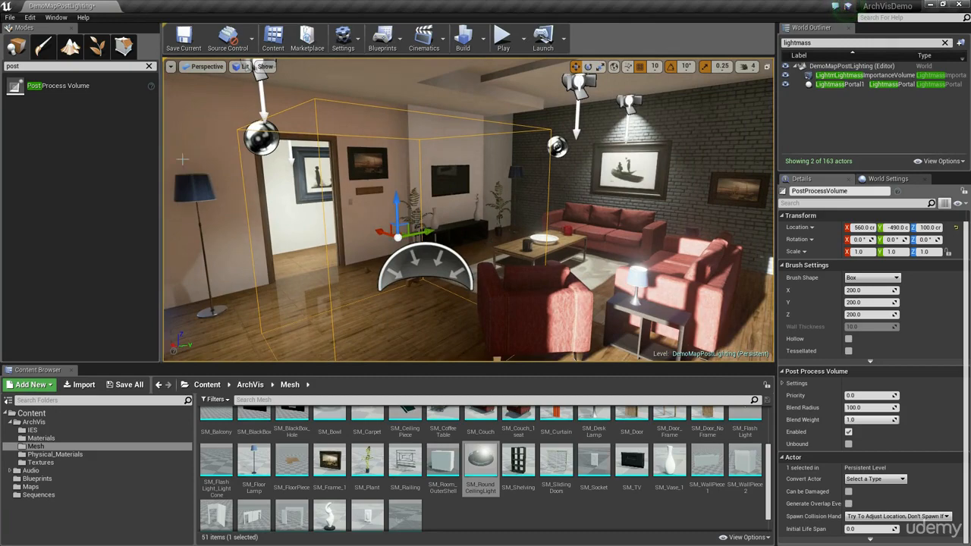
right_click_drag(376, 239, 556, 198)
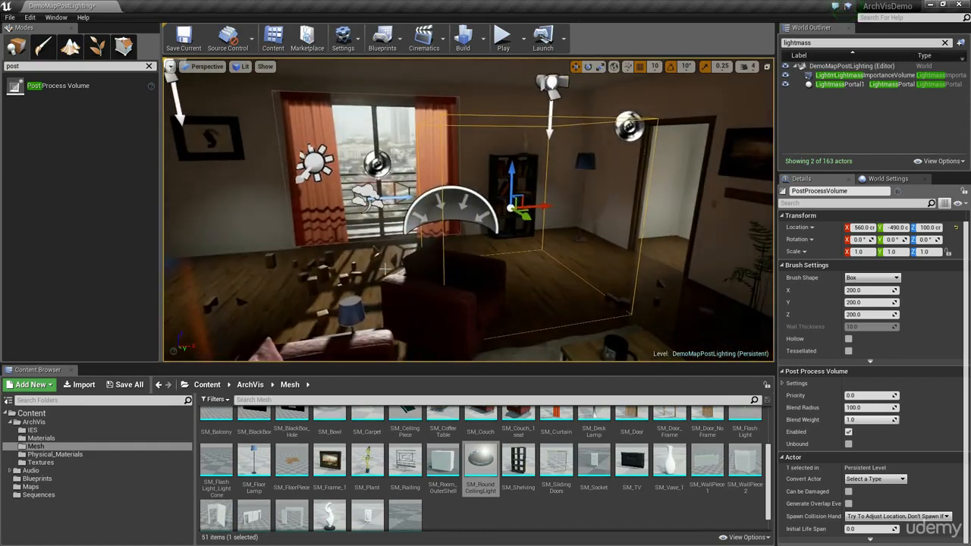
left_click_drag(544, 206, 377, 227, "alt")
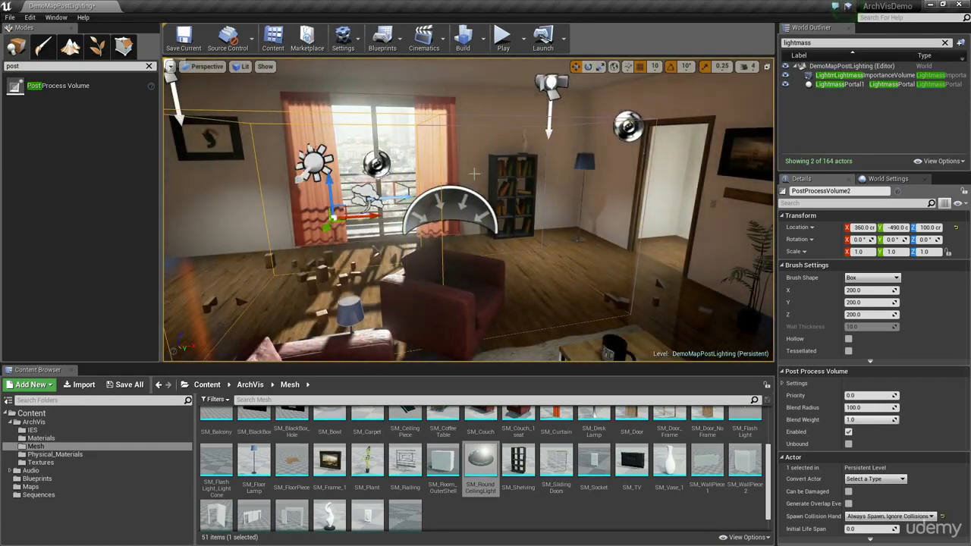
Enable the Scene Color Tint on the duplicated volume and lower its red value to about 0.25 for a cyan tint.
right_click_drag(474, 173, 492, 210)
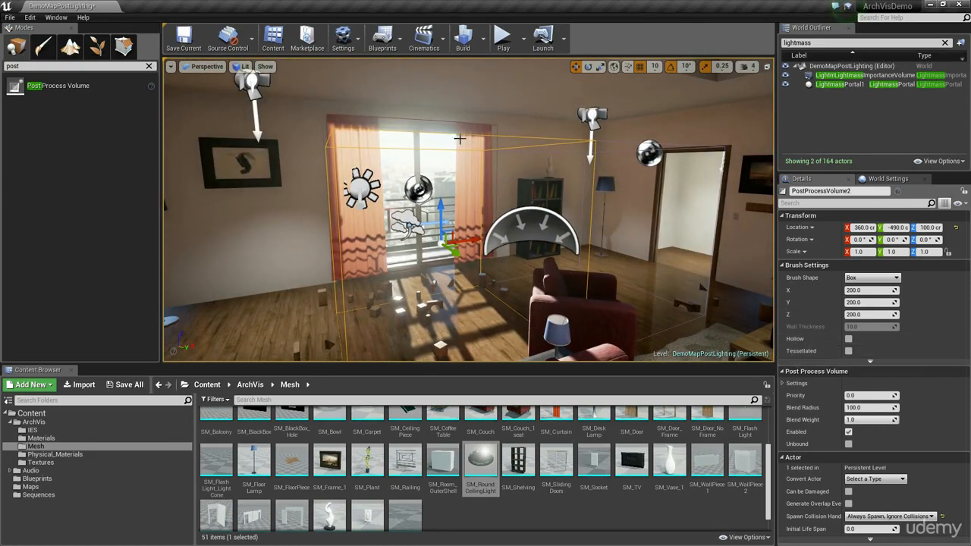
left_click(784, 385)
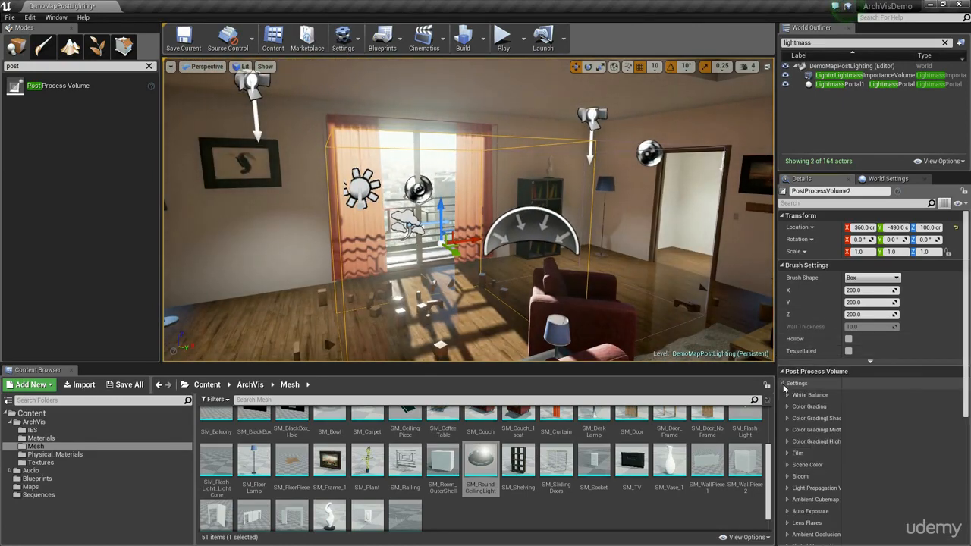
scroll(822, 319, "down", 3)
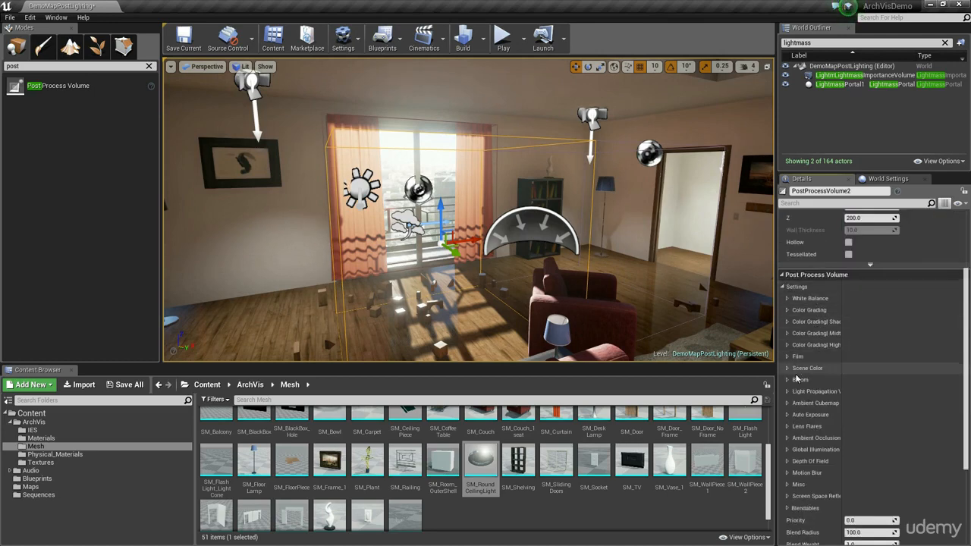
left_click(787, 369)
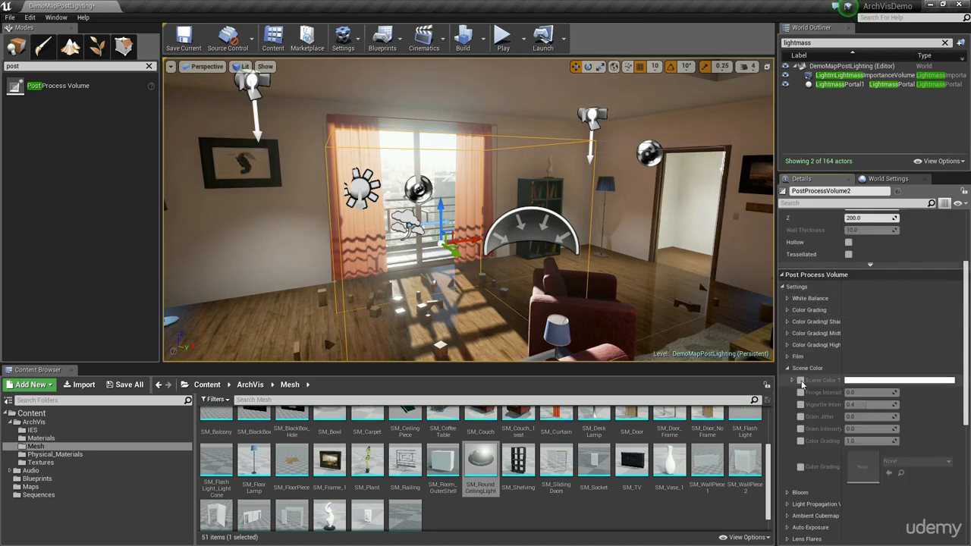
left_click(791, 381)
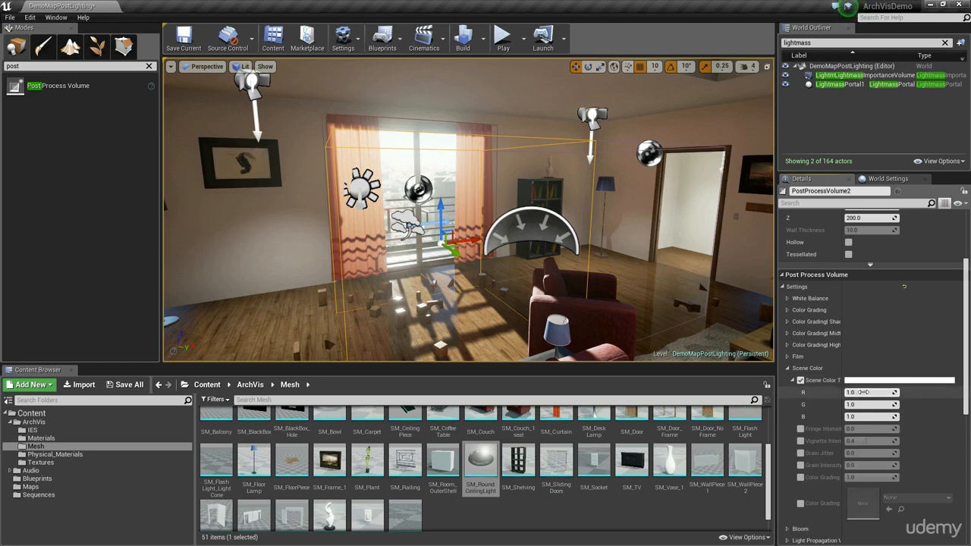
mouse_move(864, 392)
left_mouse_down()
mouse_move(826, 392)
mouse_move(868, 392)
left_mouse_up()
Enable the Scene Color Tint on the original volume and make it orange, with green about 0.33 and blue about -0.23.
left_click(711, 210)
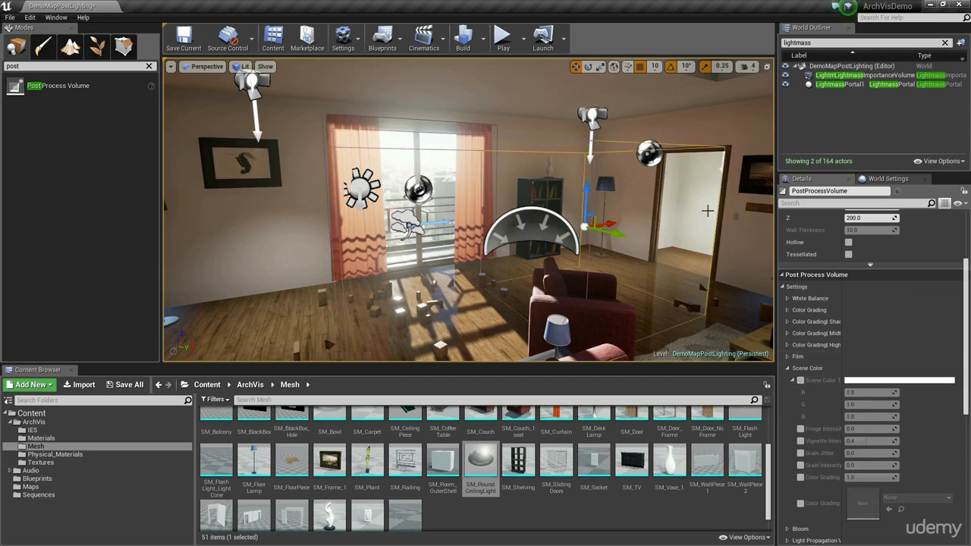
left_click(801, 380)
left_click_drag(871, 404, 846, 404)
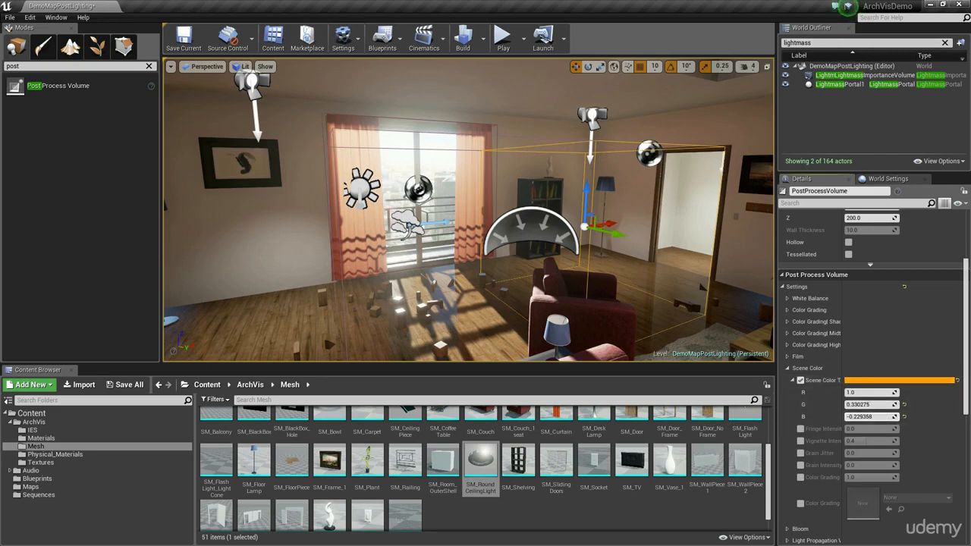
Compare the tints inside the two volumes and delete the duplicated cyan-tinted volume.
right_click_drag(483, 81, 515, 90)
right_click_drag(455, 144, 524, 142)
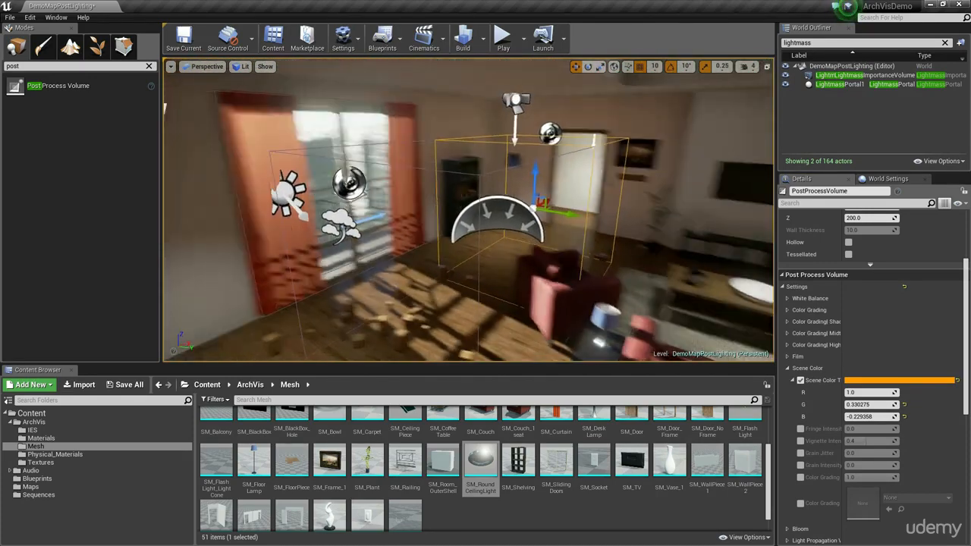
left_click(472, 175)
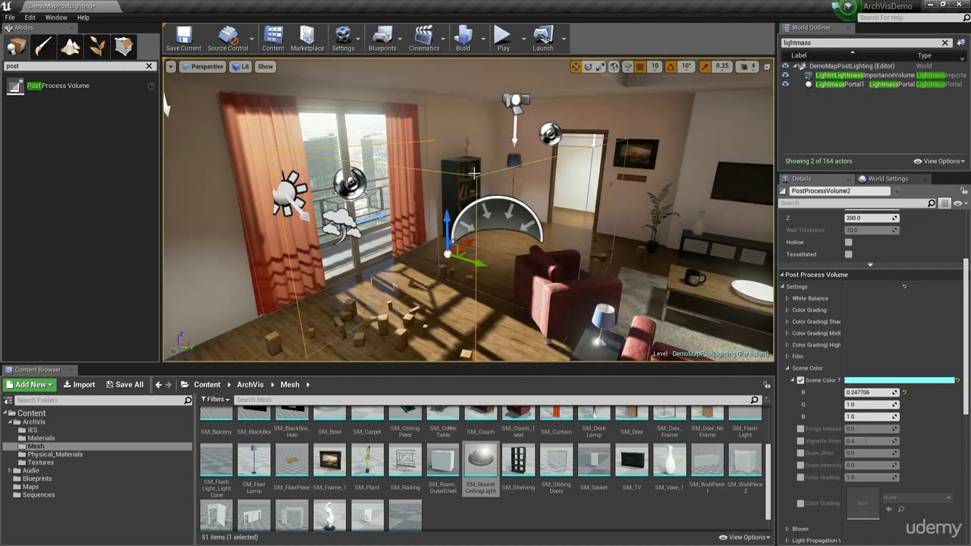
key("Delete")
Make the remaining post process volume unbound so its settings affect the whole level.
right_click_drag(425, 223, 486, 194)
right_click_drag(425, 223, 404, 252)
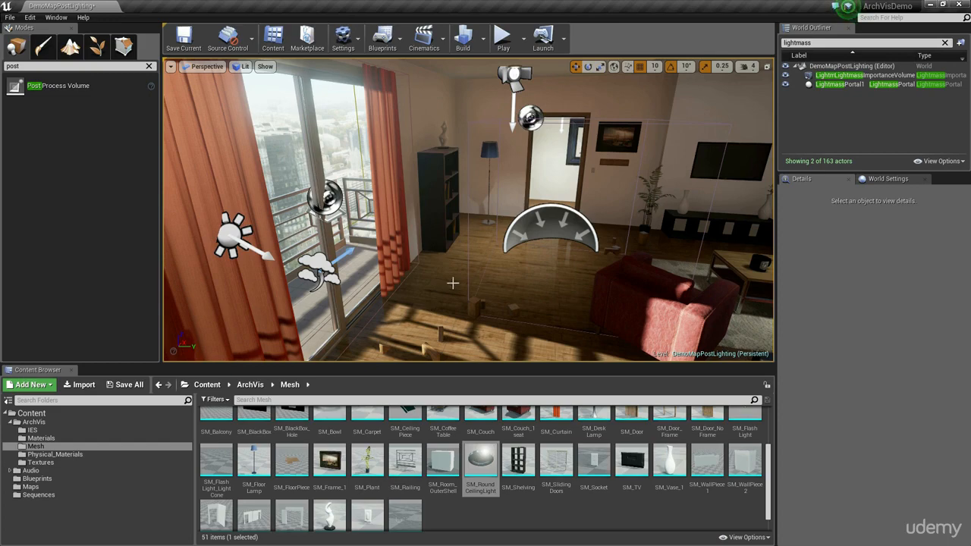
left_click(468, 252)
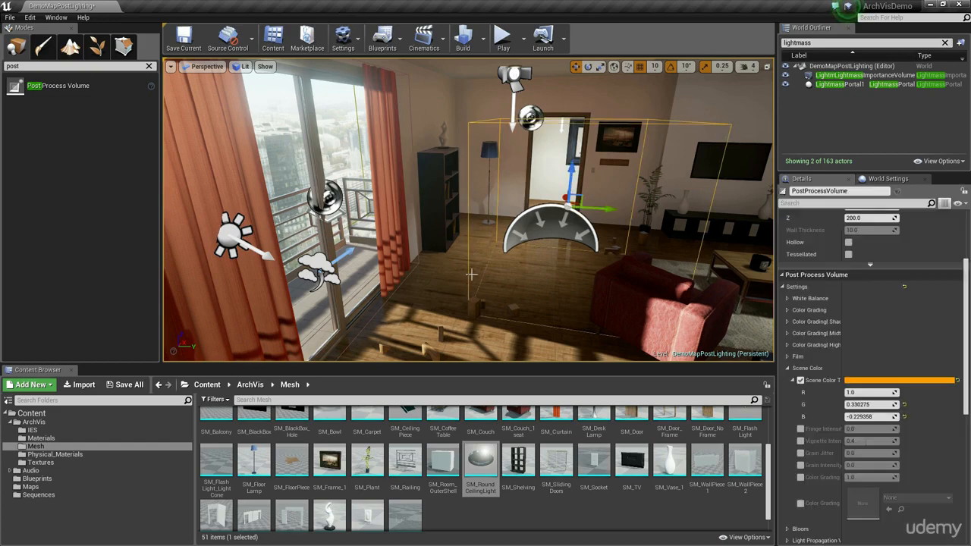
mouse_move(472, 275)
right_mouse_down()
mouse_move(523, 246)
mouse_move(506, 282)
mouse_move(477, 288)
right_mouse_up()
scroll(918, 342, "down", 10)
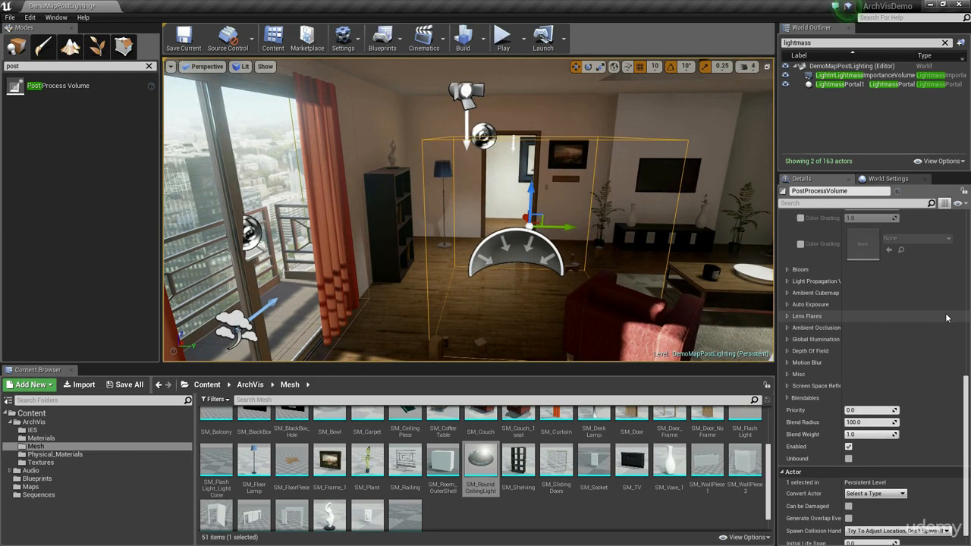
left_click(848, 458)
right_click_drag(520, 282, 521, 281)
right_click_drag(412, 221, 412, 220)
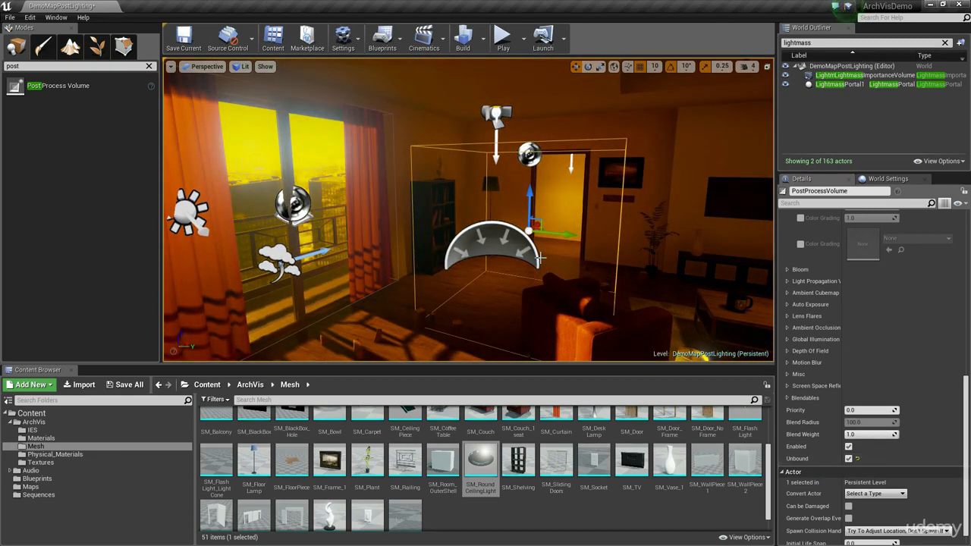
right_click_drag(538, 260, 538, 260)
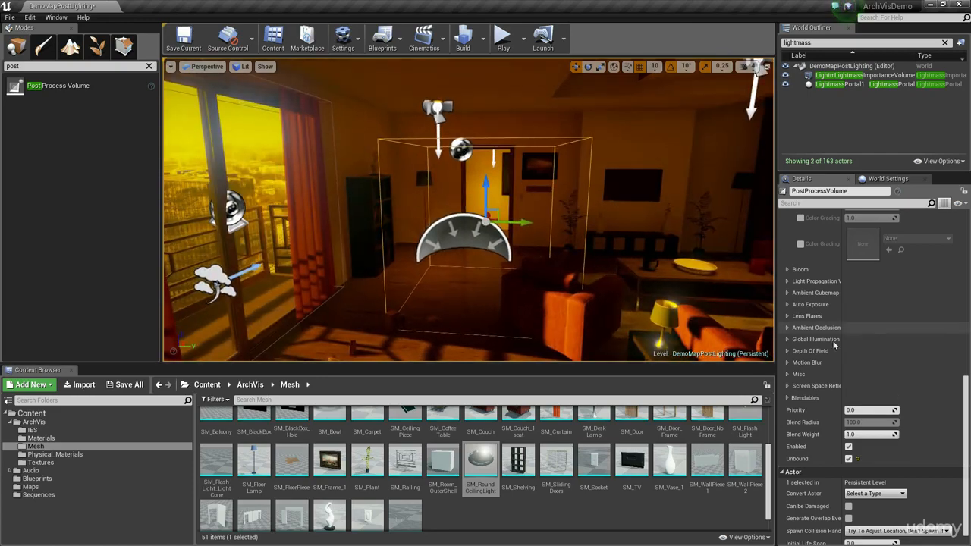
Reset the volume's Scene Color Tint green and blue values to default and disable the tint override.
scroll(873, 332, "up", 3)
scroll(872, 331, "up", 2)
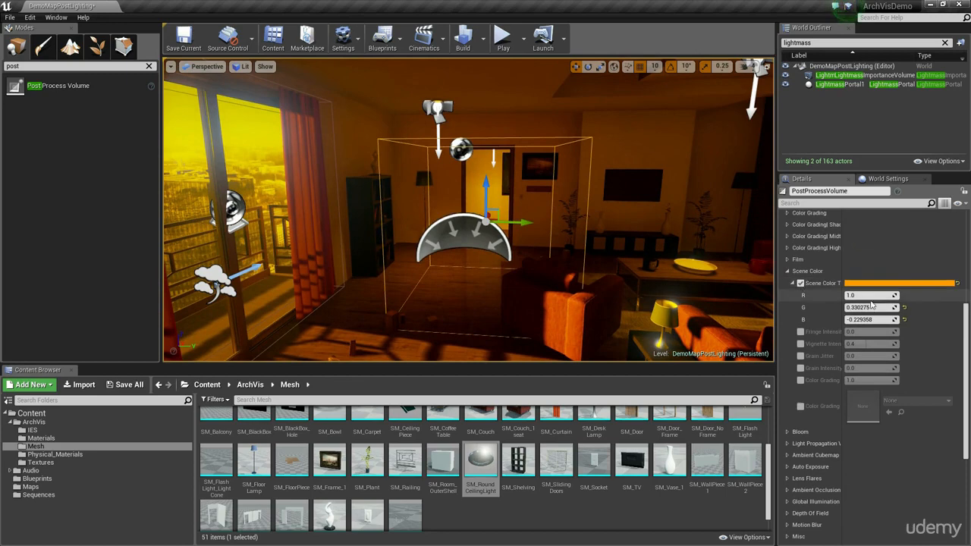
left_click(904, 307)
left_click(904, 319)
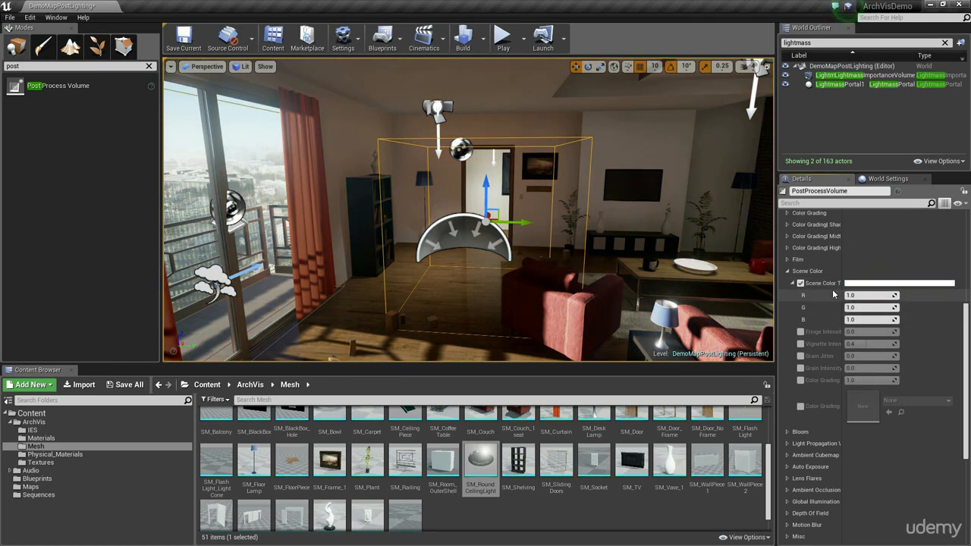
left_click(802, 284)
scroll(812, 303, "up", 3)
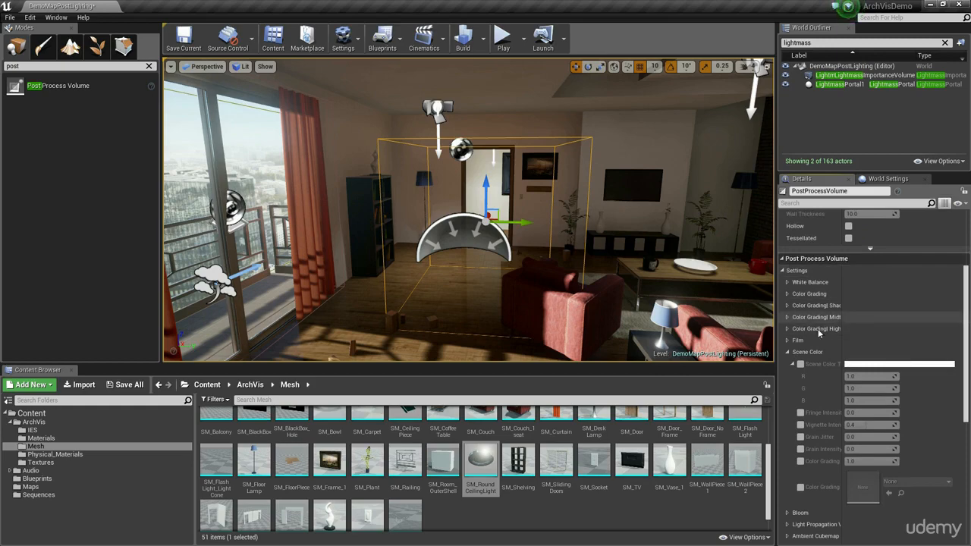
left_click(786, 352)
Enable the white balance Temp override on the volume and set it to about 5757.
right_click_drag(529, 303, 485, 298)
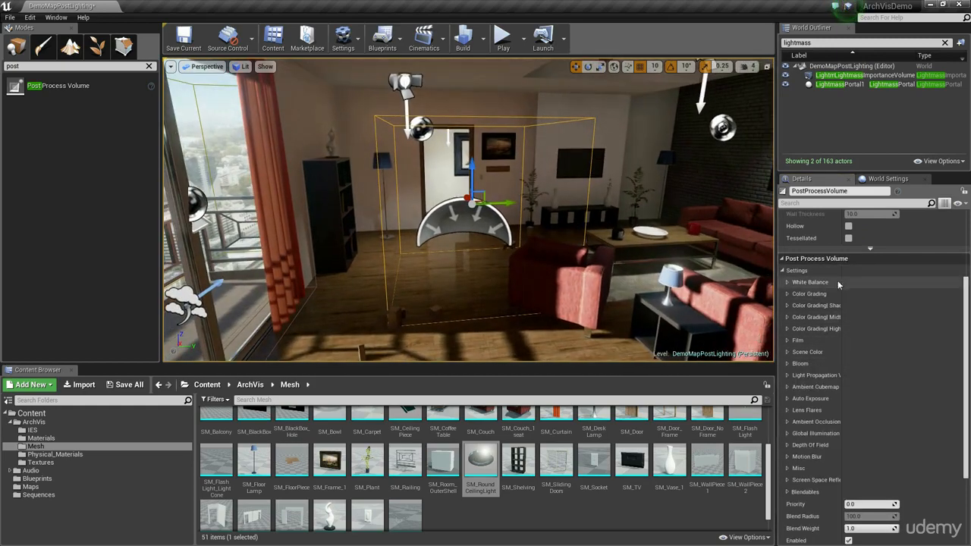
left_click(787, 282)
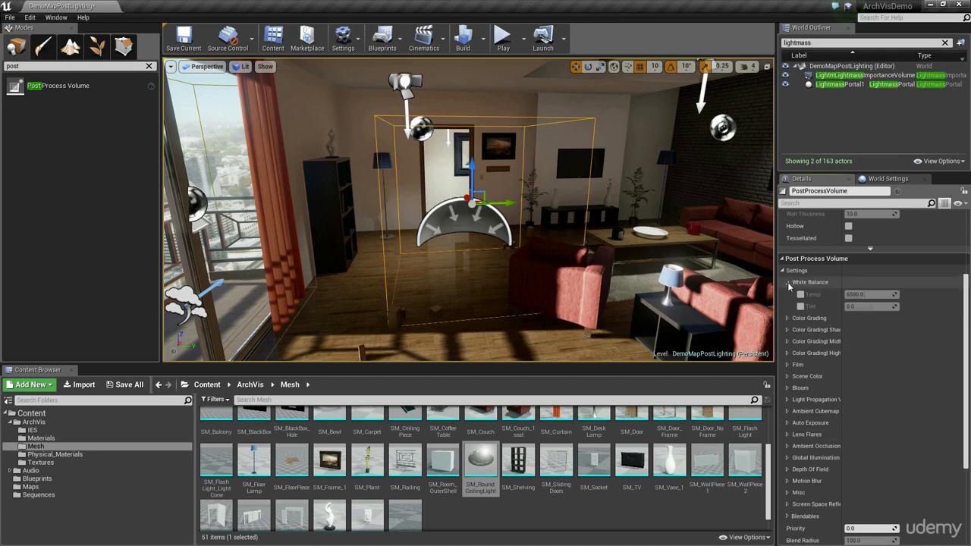
left_click(801, 294)
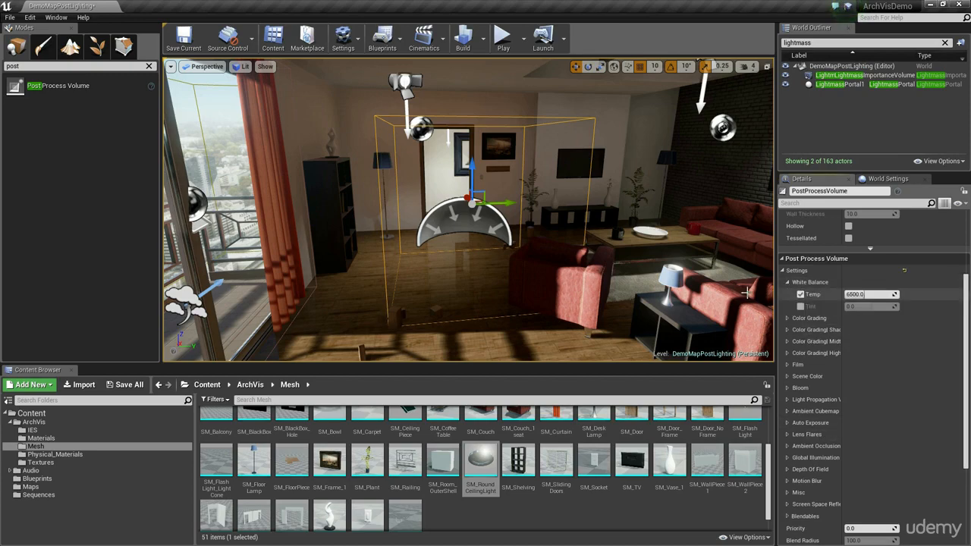
right_click_drag(616, 282, 675, 283)
mouse_move(866, 294)
left_mouse_down()
mouse_move(883, 294)
mouse_move(863, 295)
left_mouse_up()
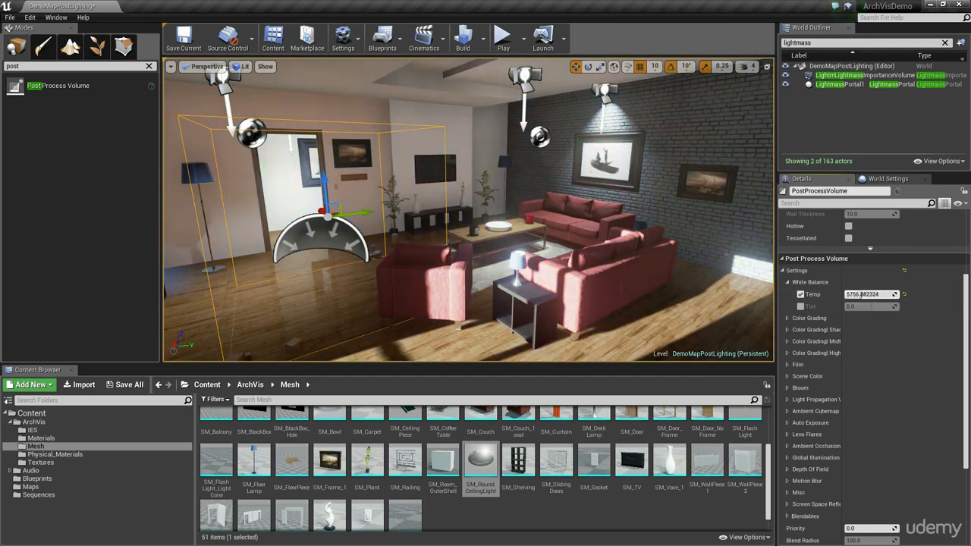
Hide the editor icons in the viewport and set the white balance temperature to about 7367.
mouse_move(577, 267)
right_mouse_down()
mouse_move(501, 267)
mouse_move(580, 271)
mouse_move(533, 266)
mouse_move(595, 261)
mouse_move(589, 266)
right_mouse_up()
key("g")
left_click_drag(889, 297, 887, 296)
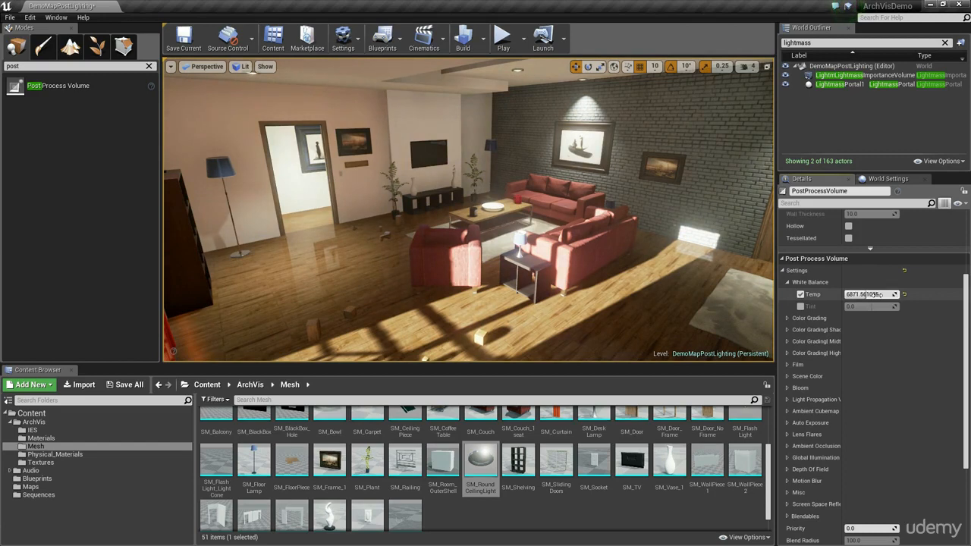
left_click(905, 296)
right_click_drag(652, 273, 219, 250)
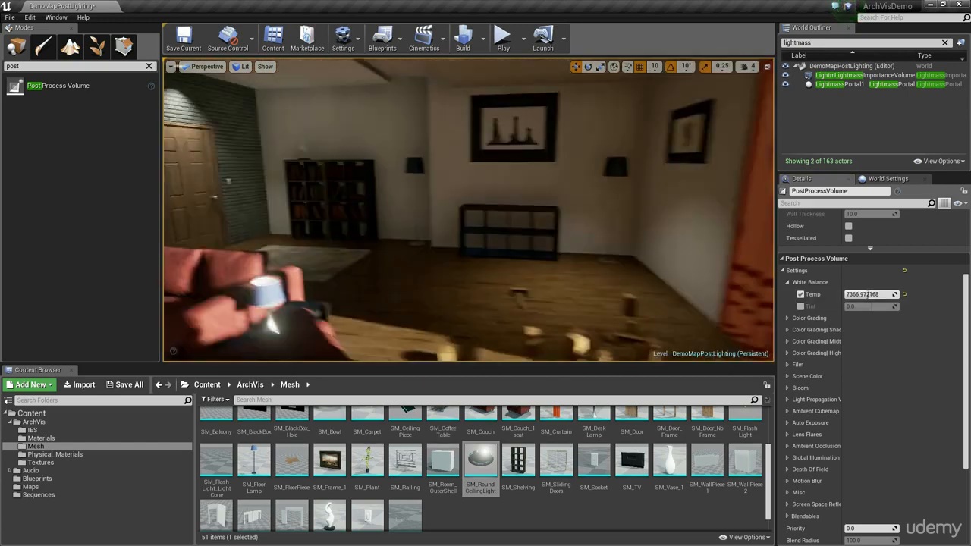
right_click_drag(470, 236, 250, 239)
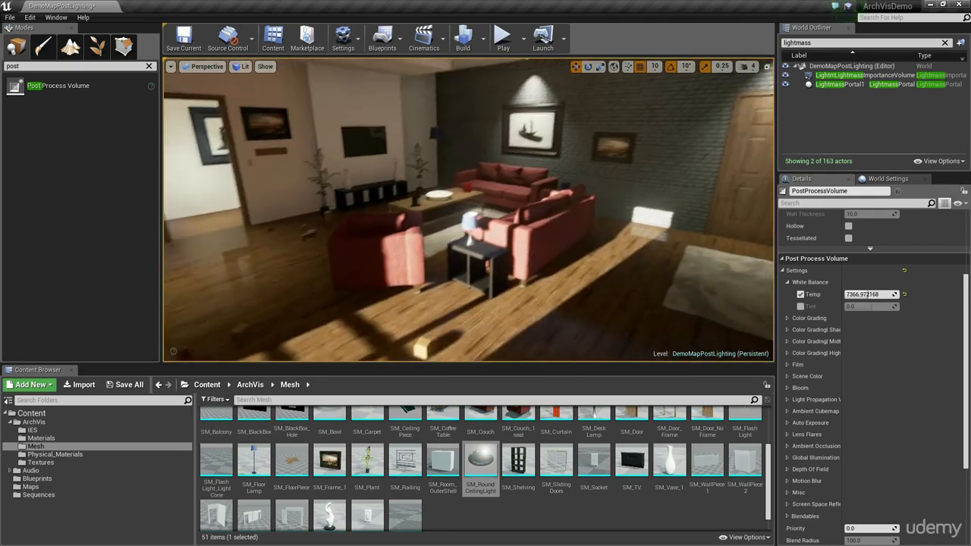
right_click_drag(733, 243, 683, 235)
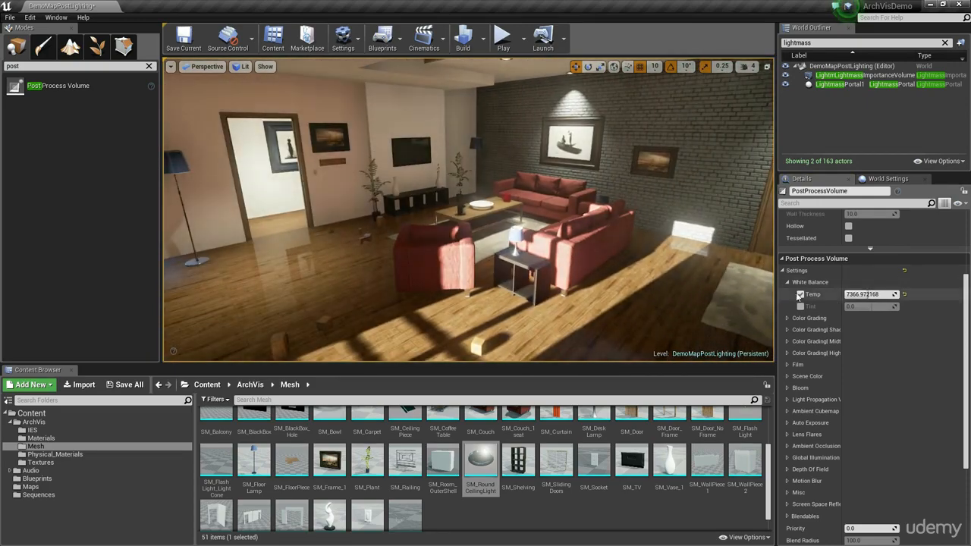
Enable the white balance Tint override and set it to about -0.046.
scroll(614, 271, "down", 3)
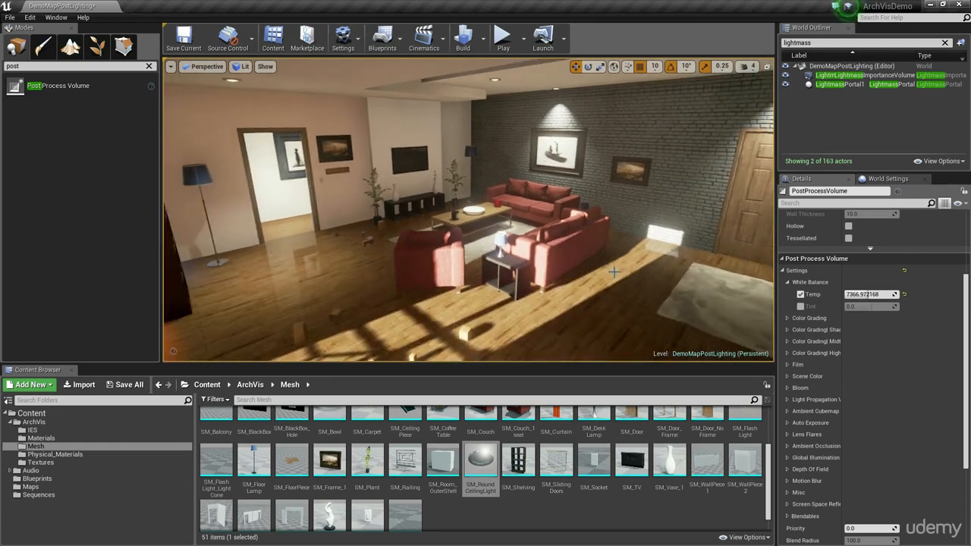
scroll(614, 271, "down", 3)
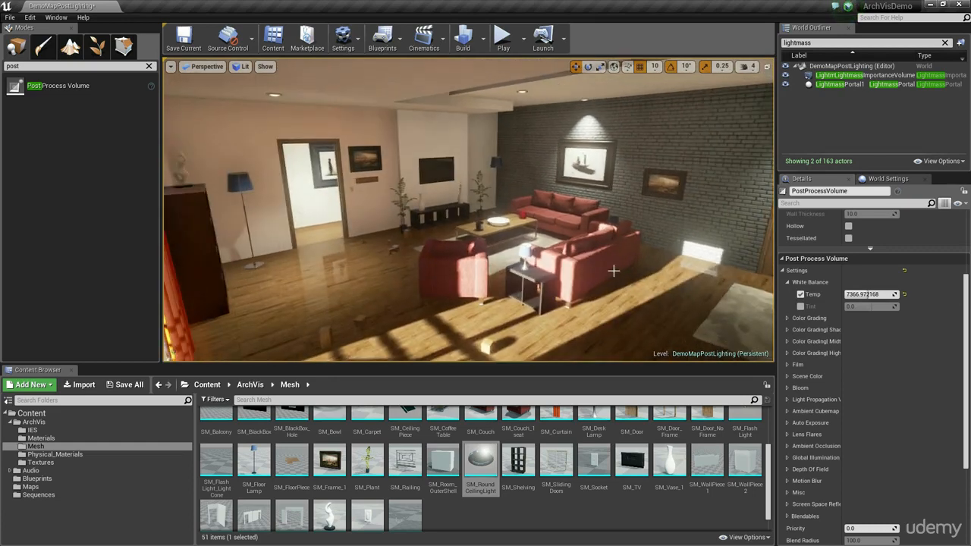
left_click(800, 306)
left_click_drag(894, 306, 847, 307)
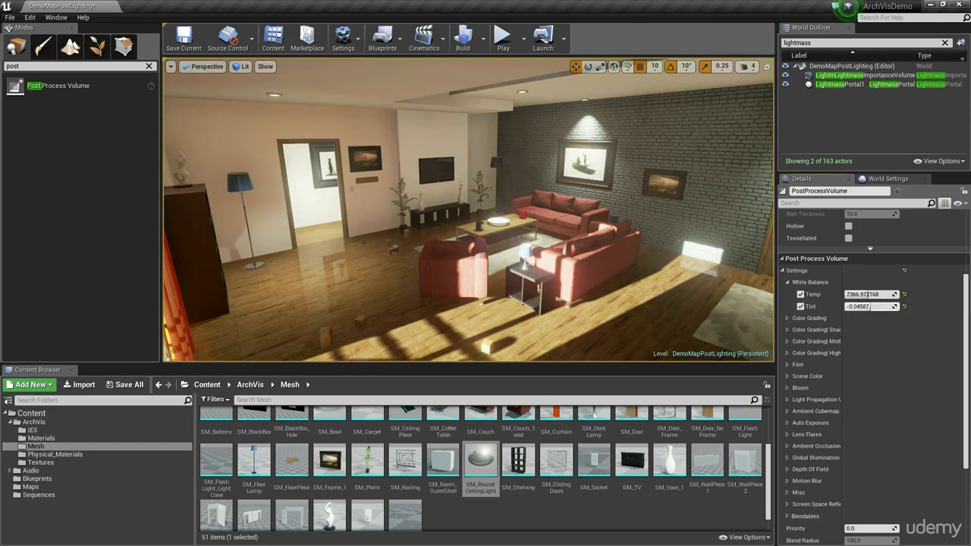
Disable the white balance Tint override and enable the Color Grading Saturation override with X about 0.349, Y about 0.312 and Z about 0.514.
left_click(800, 306)
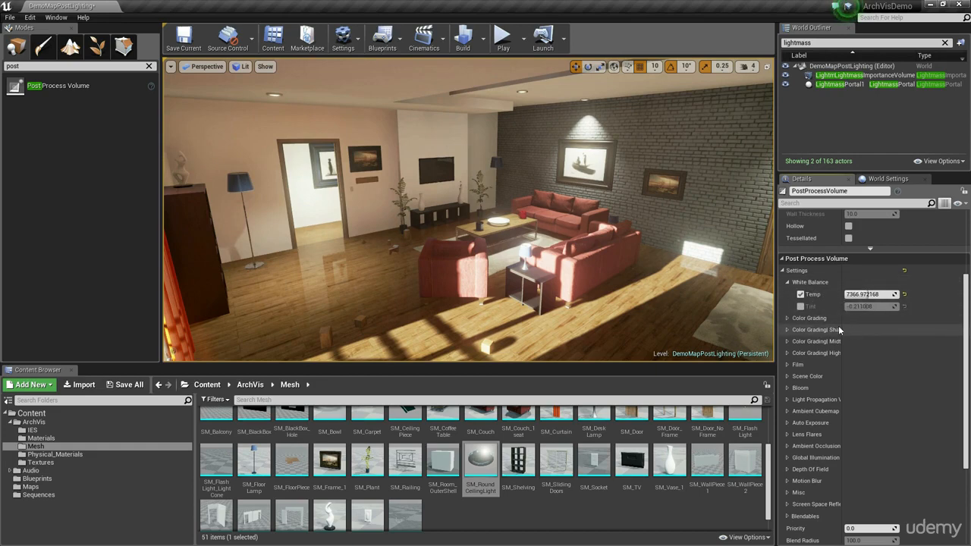
scroll(838, 326, "down", 3)
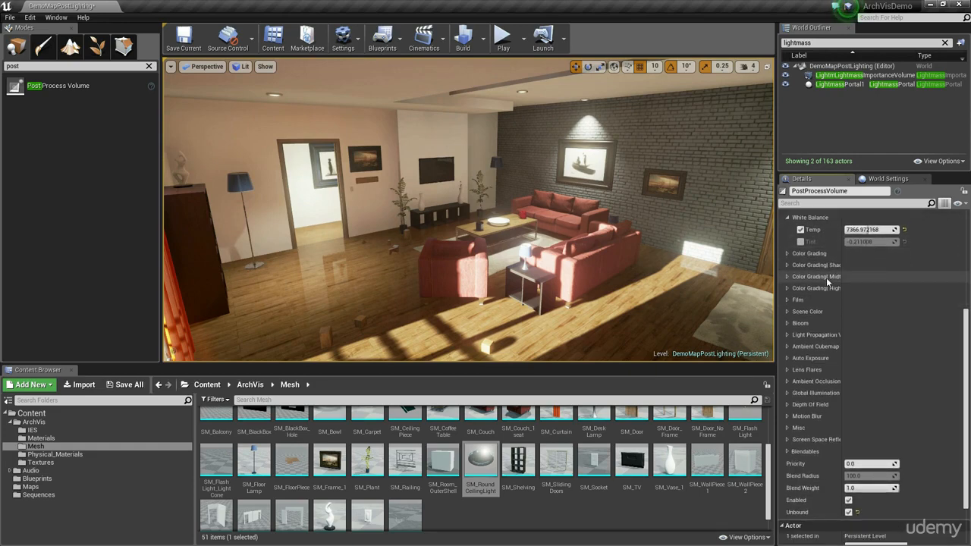
left_click(785, 253)
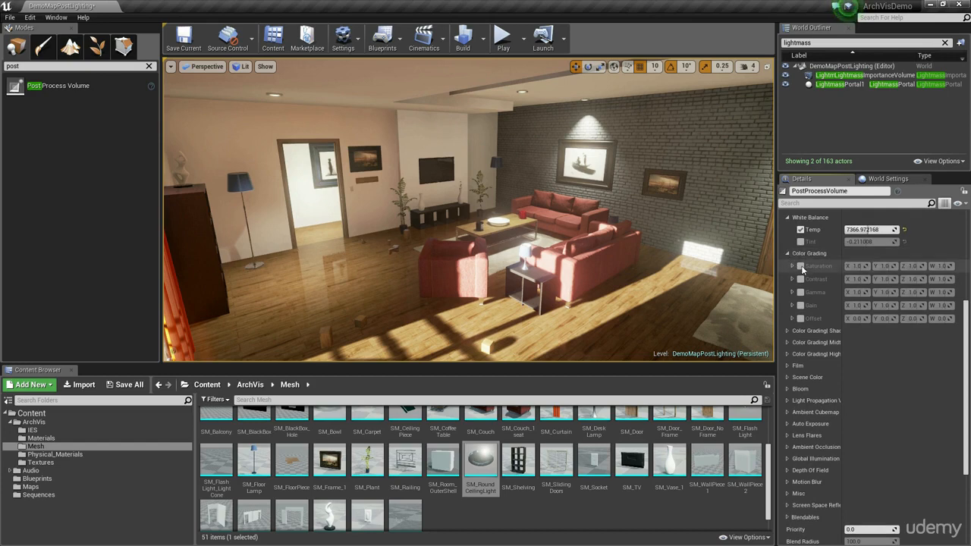
left_click(800, 266)
left_click(792, 268)
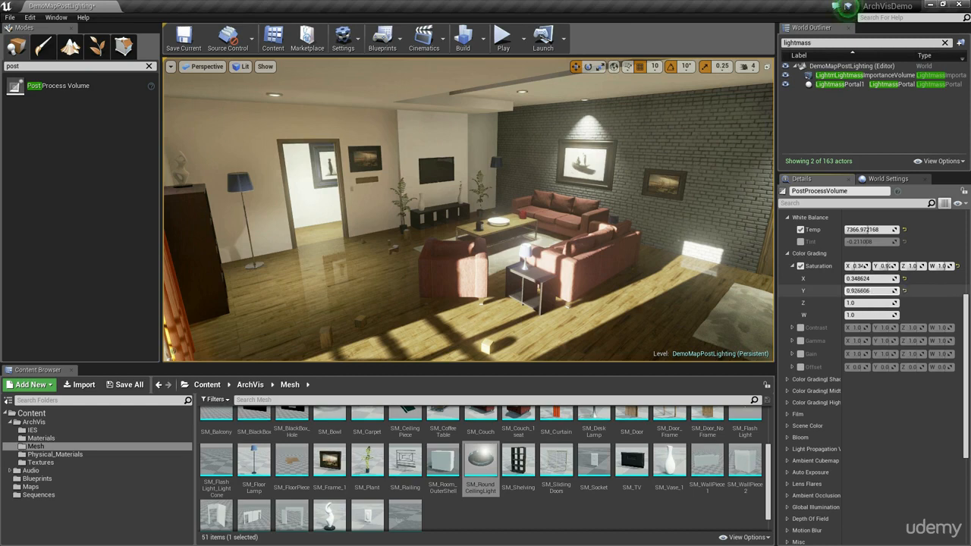
left_click_drag(871, 291, 857, 290)
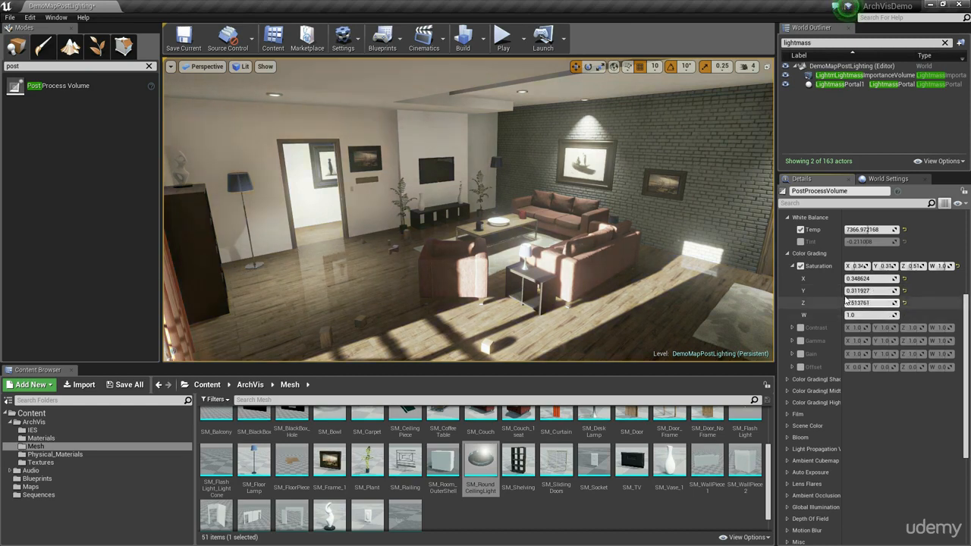
Enable the Color Grading Contrast override and set X to 1.1 and Y to about 1.015.
left_click(800, 328)
left_click_drag(857, 328, 886, 328)
left_click(792, 327)
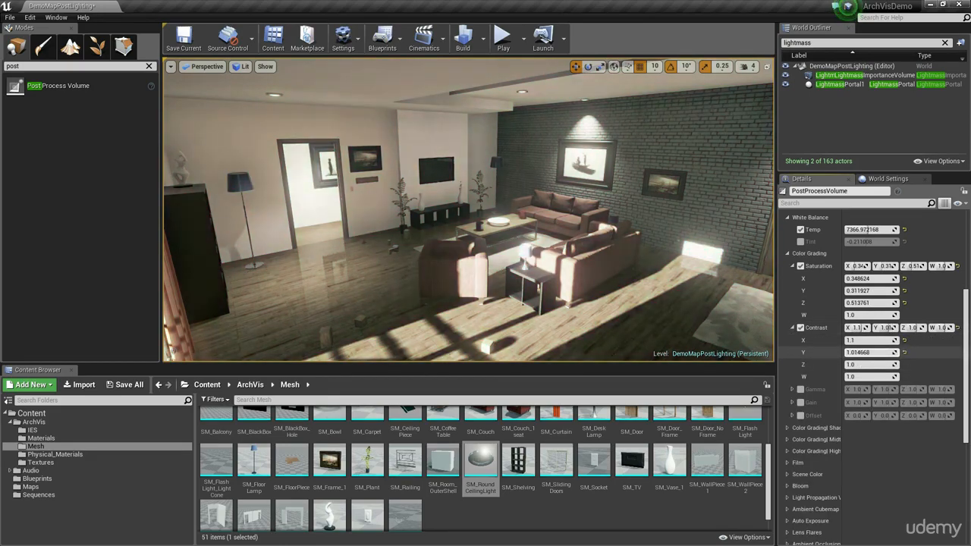
Inspect the graded room from a wider angle, and disable the Contrast and Saturation overrides.
right_click_drag(486, 227, 635, 308)
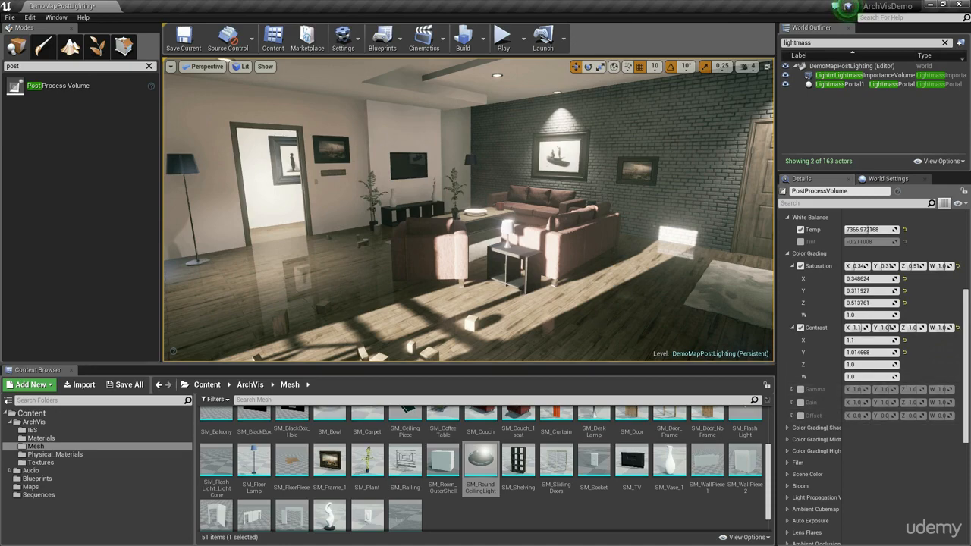
right_click_drag(625, 326, 539, 320)
key("w")
key("s")
key("w")
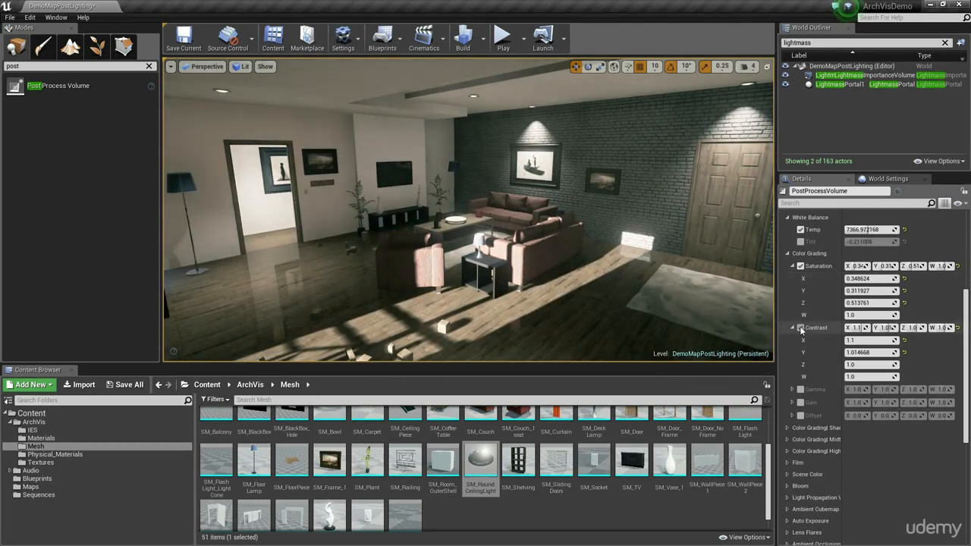
left_click(800, 329)
left_click(800, 264)
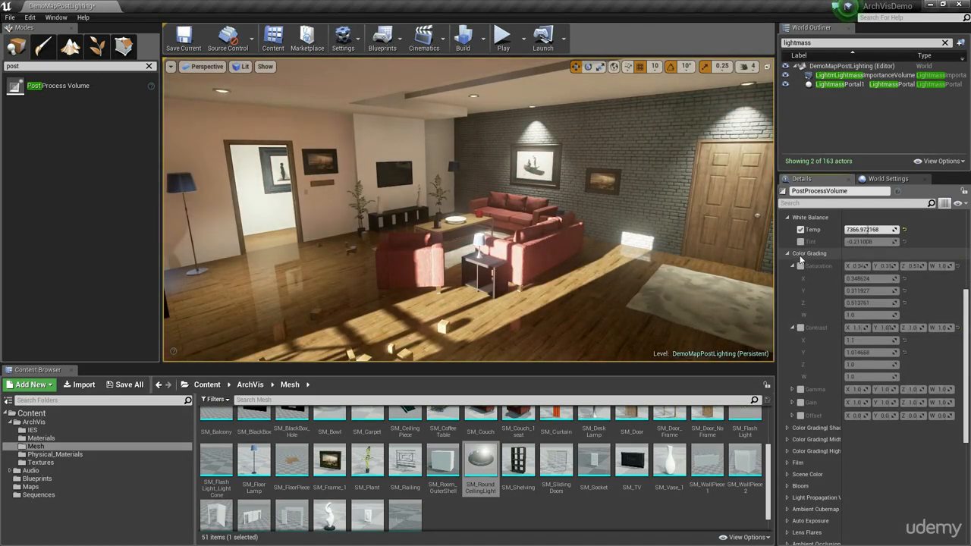
left_click(789, 253)
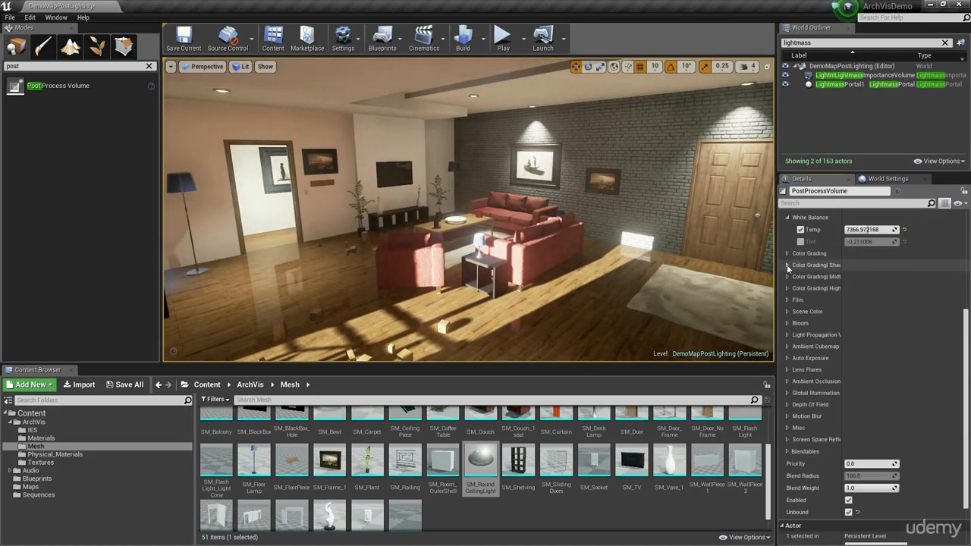
Widen the property name column and the Details panel, and enable the SaturationShadows override under Color Grading Shadows.
left_click_drag(842, 277, 874, 278)
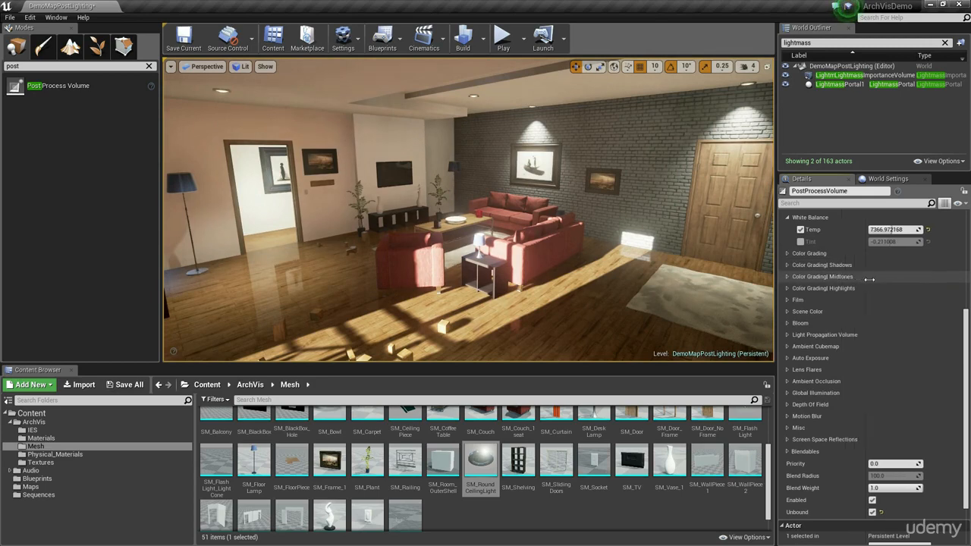
left_click(788, 265)
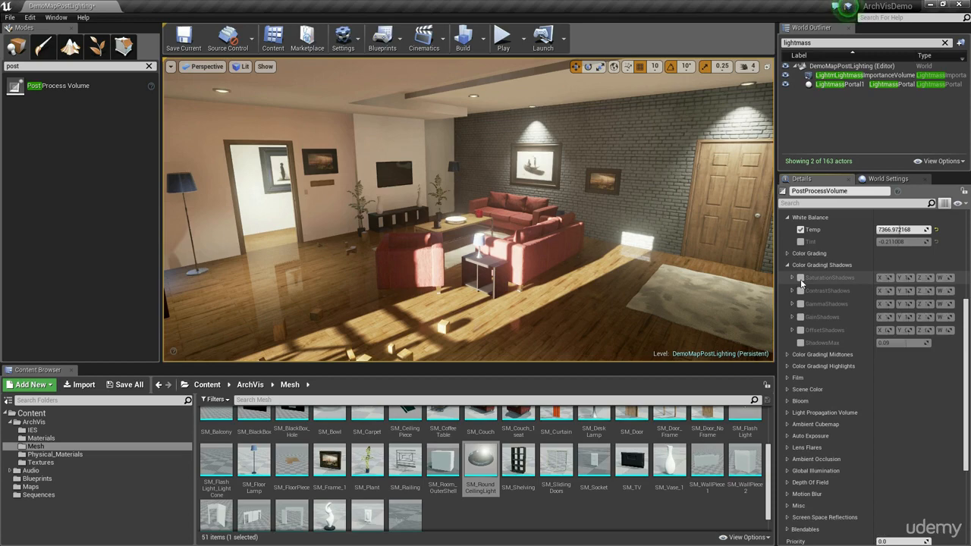
left_click(800, 278)
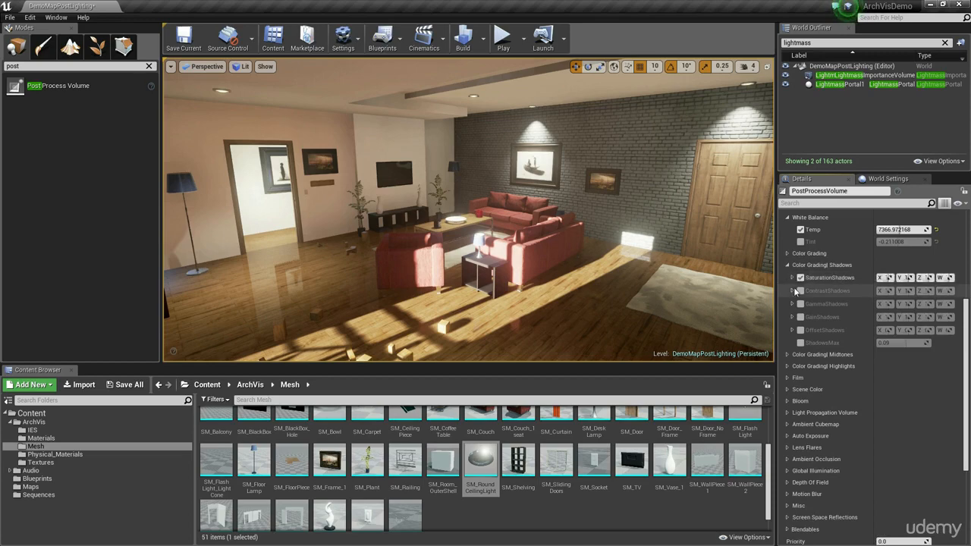
left_click_drag(776, 286, 698, 288)
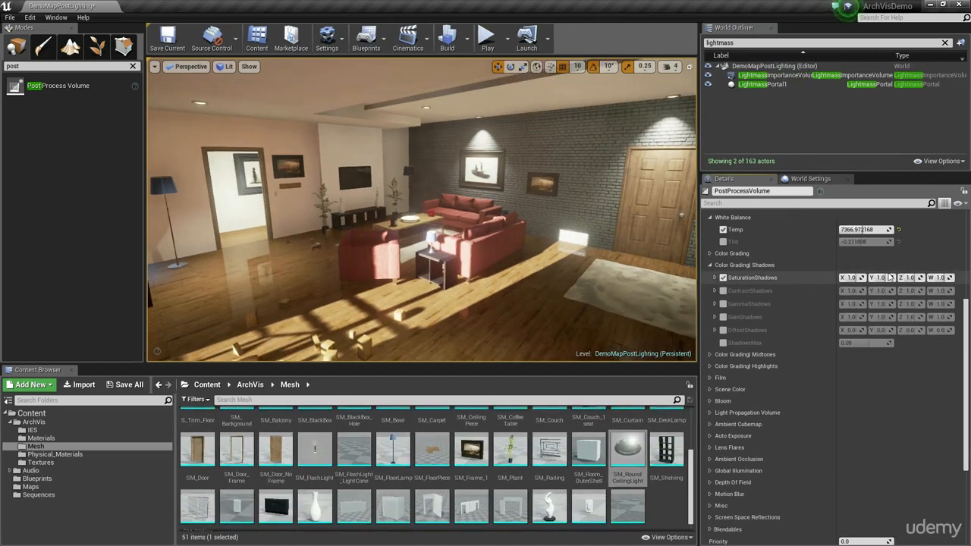
left_click_drag(851, 278, 842, 278)
left_click(710, 266)
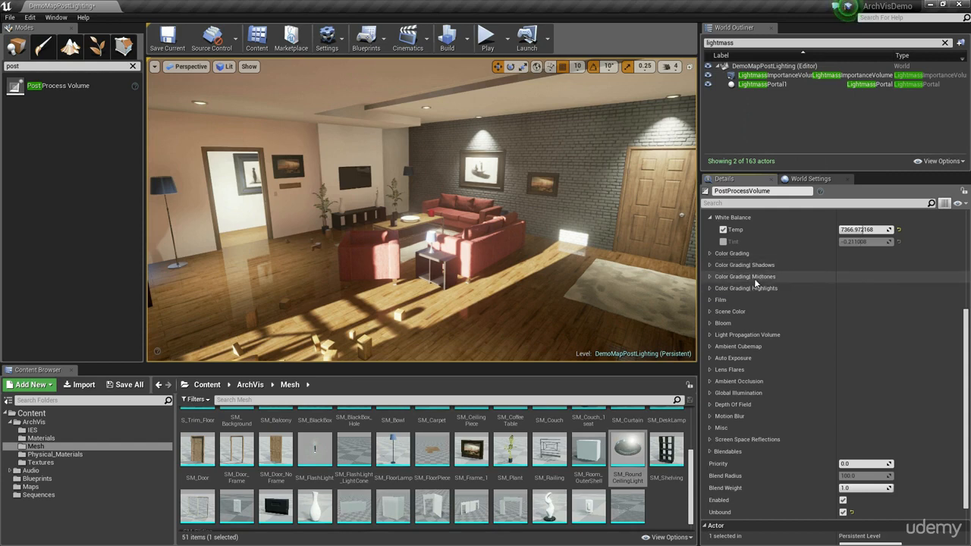
Examine the Film settings available on the post process volume.
scroll(782, 300, "up", 1)
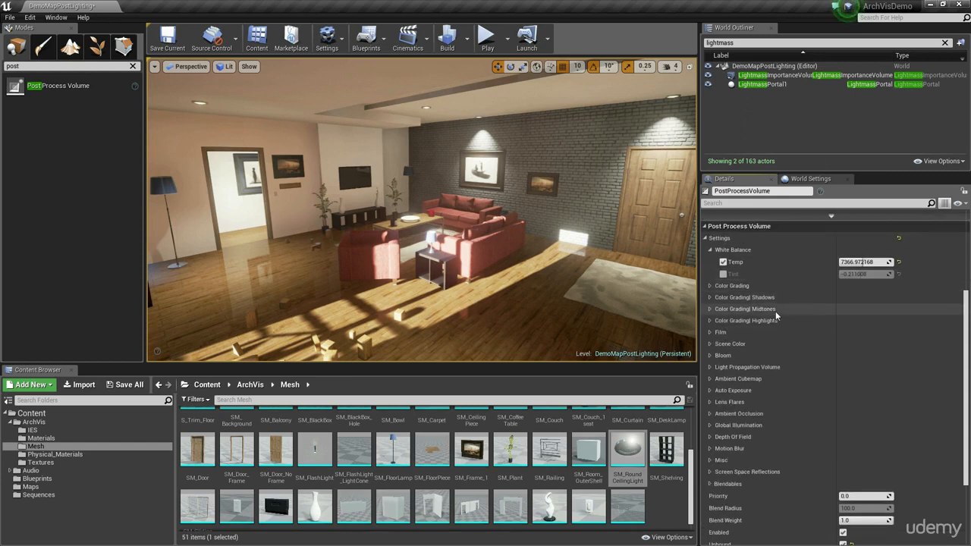
scroll(783, 303, "down", 1)
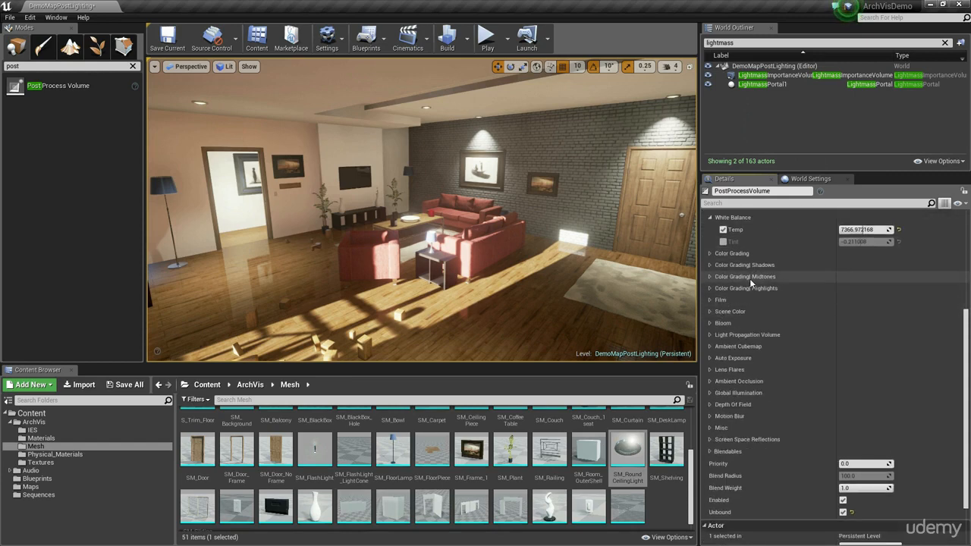
left_click(711, 300)
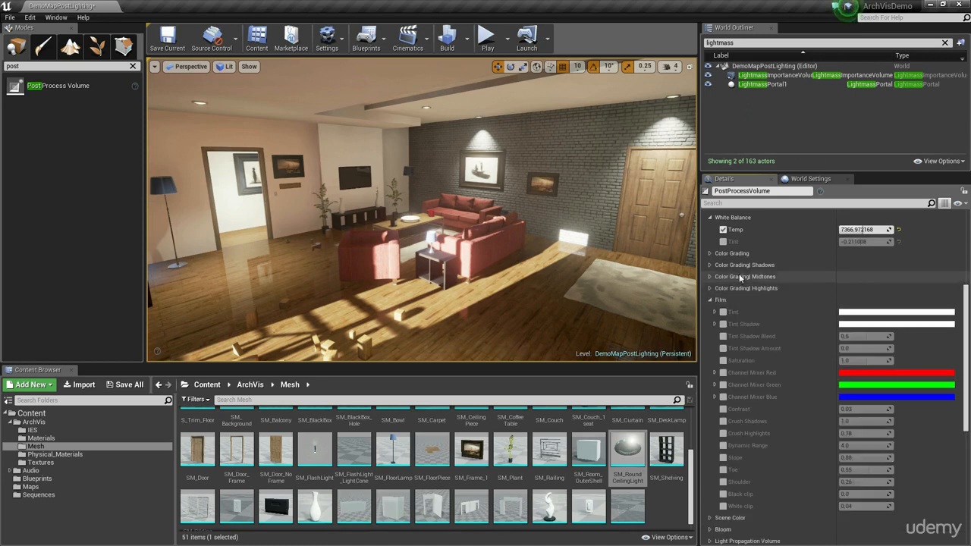
scroll(720, 258, "down", 3)
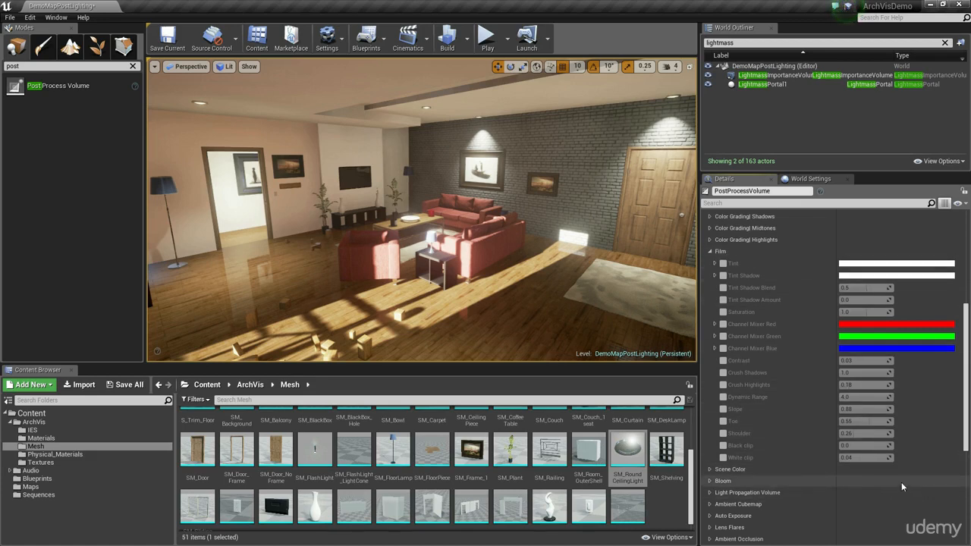
left_click(710, 252)
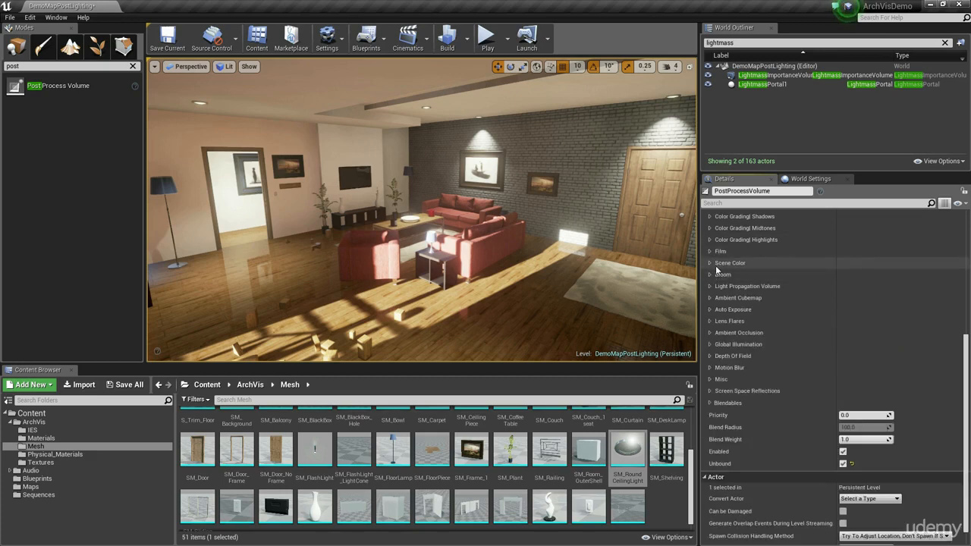
Enable the Bloom Intensity override on the volume and set it to 5.
left_click(719, 274)
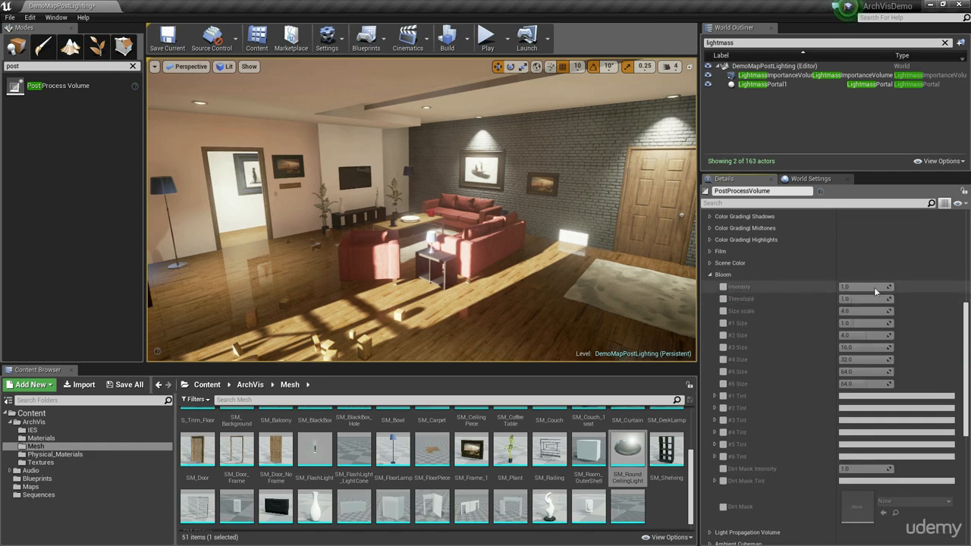
left_click(723, 286)
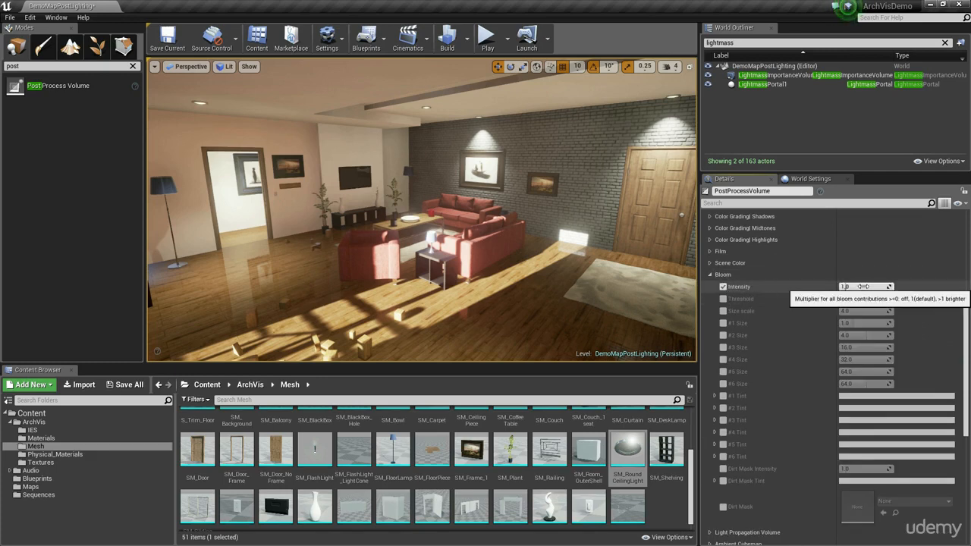
left_click(864, 286)
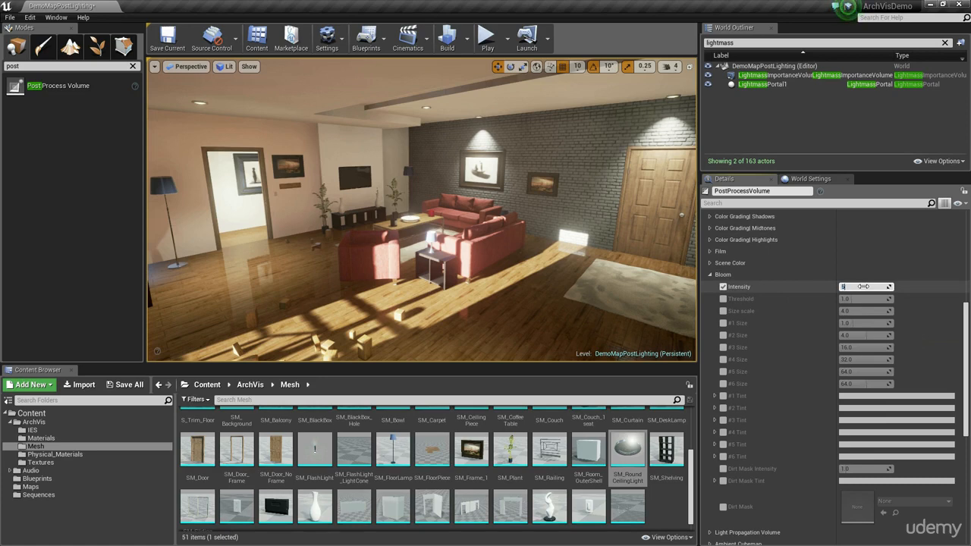
type("5")
key("Return")
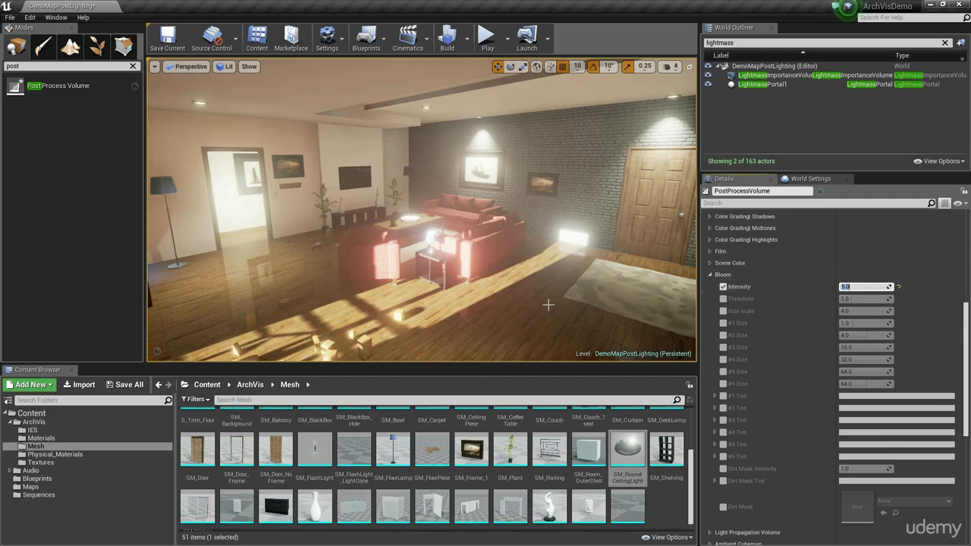
Set the Bloom intensity to 0 with the room seen from beside the curtain.
mouse_move(560, 264)
right_mouse_down()
mouse_move(542, 261)
mouse_move(560, 263)
right_mouse_up()
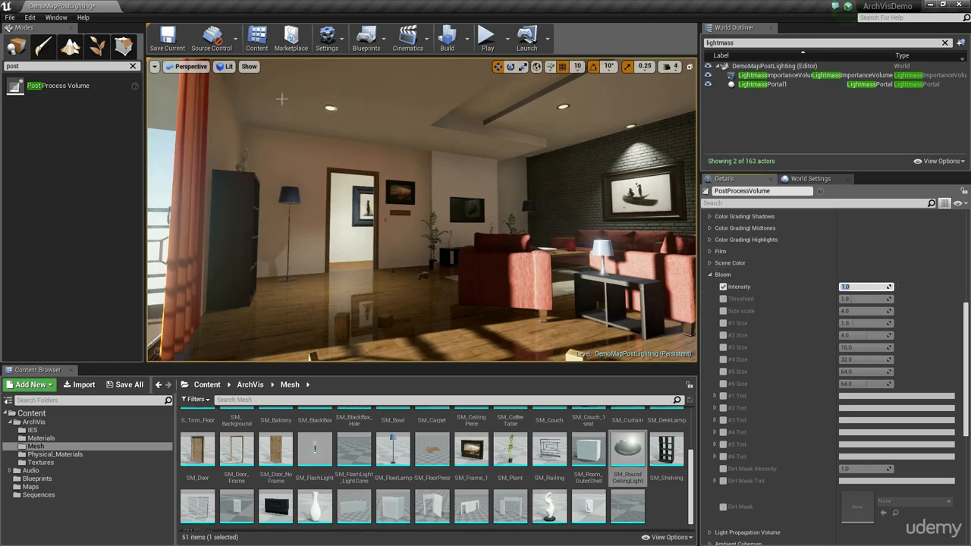
type("0")
key("Return")
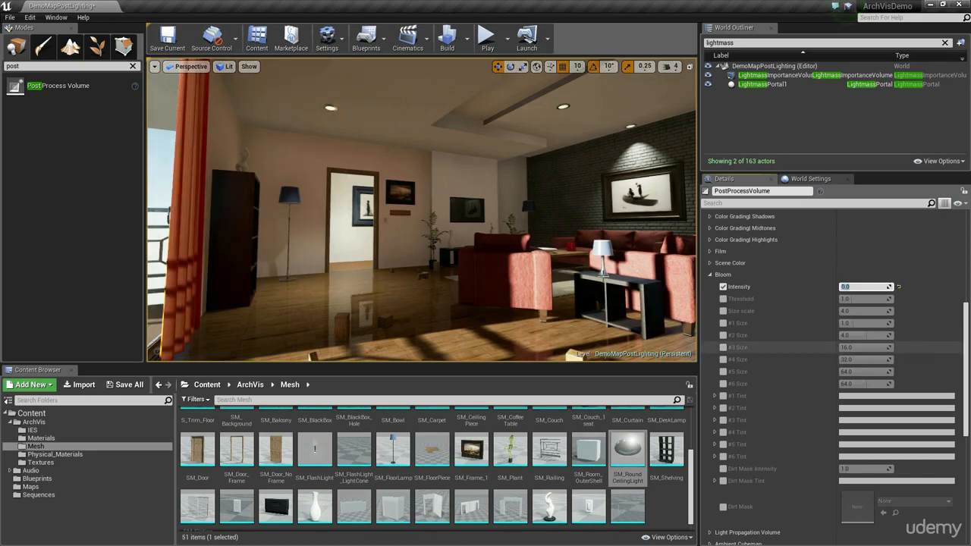
Bring a round ceiling light into close view and raise the Bloom intensity to 5.
right_click_drag(591, 205, 523, 148)
key("s")
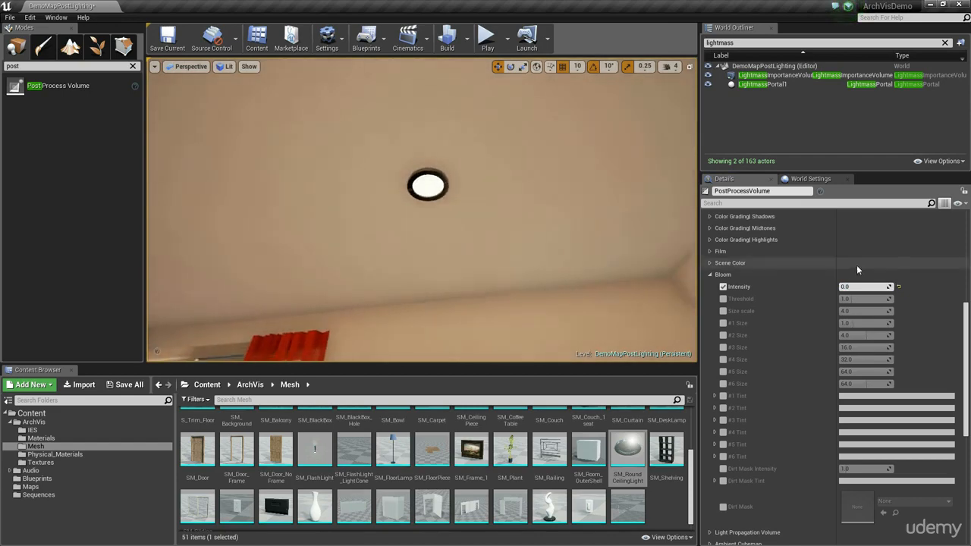
left_click(869, 287)
type("5")
key("Return")
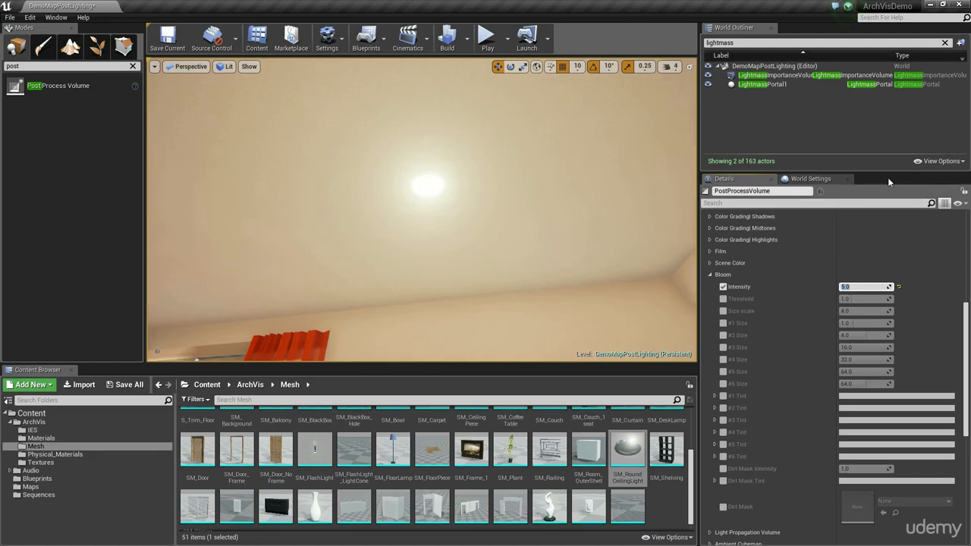
Look over the glowing lamps and the seating area, and reset the Bloom intensity to 1.
right_click_drag(531, 182, 391, 307)
key("w")
right_click_drag(505, 274, 622, 274)
right_click_drag(419, 232, 470, 273)
key("s")
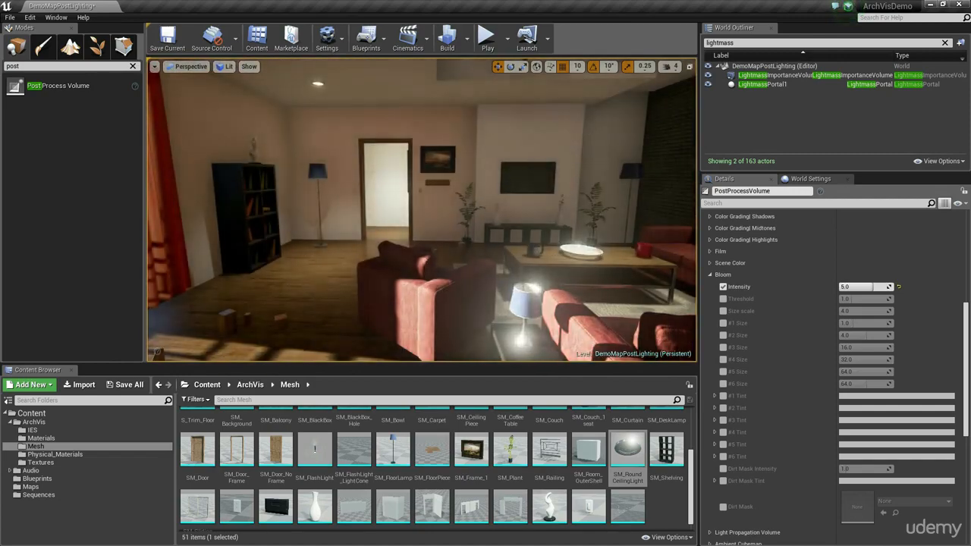
key("s")
right_click_drag(550, 336, 584, 326)
left_click(864, 287)
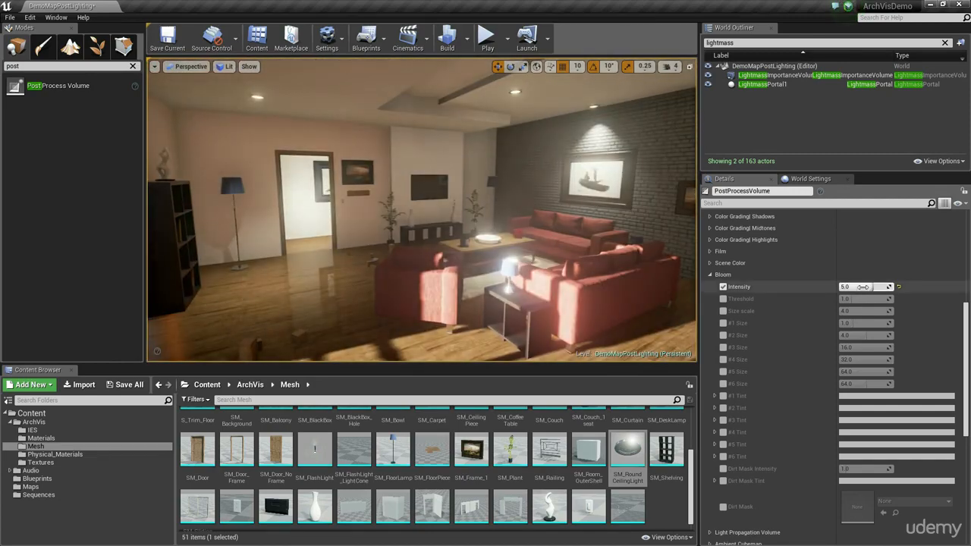
type("1")
key("Return")
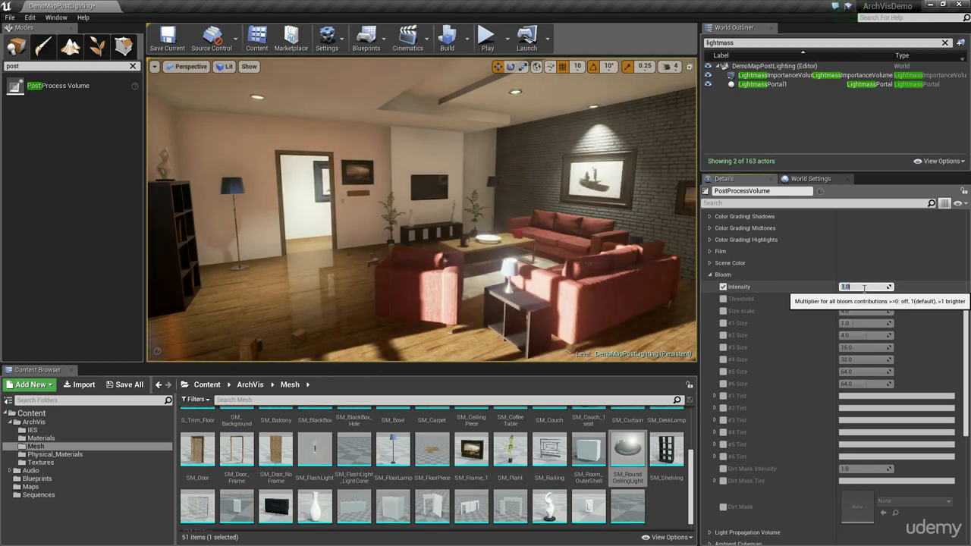
Compare Bloom intensities of 2, 1 and 1.25, and settle on 2.
type("2")
key("Return")
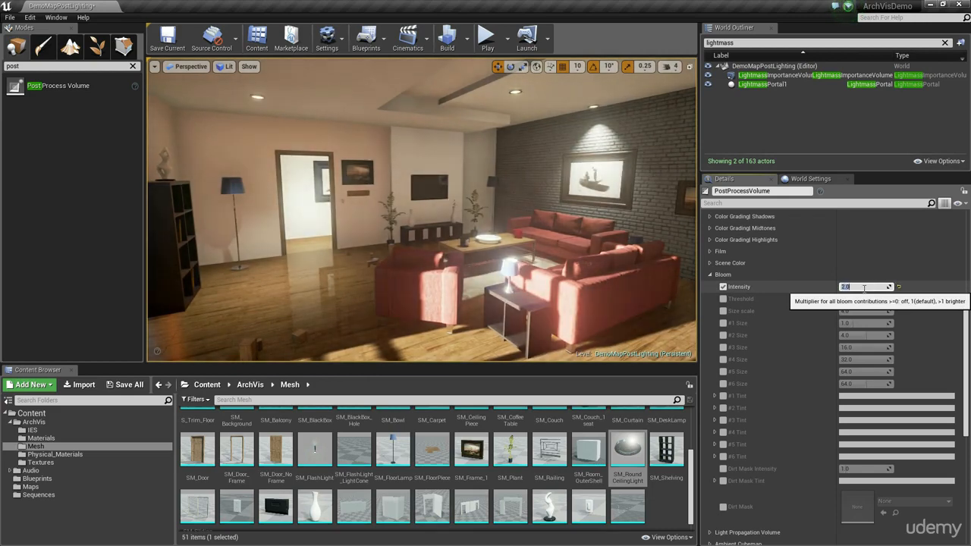
type("1")
key("Return")
type("1.25")
key("Return")
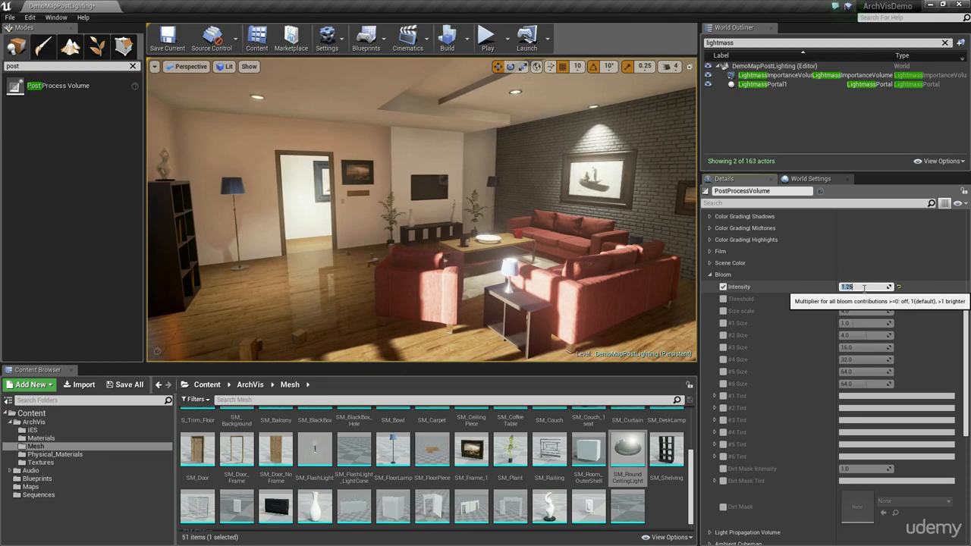
type("2")
key("Return")
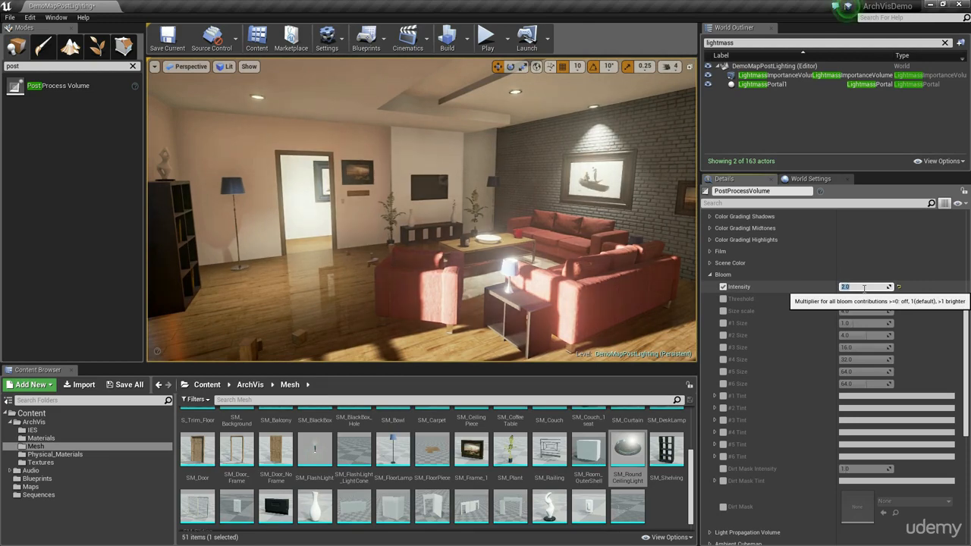
Enable the Bloom Threshold override and set it to 2.
left_click(723, 299)
left_click(855, 299)
type("2")
key("Return")
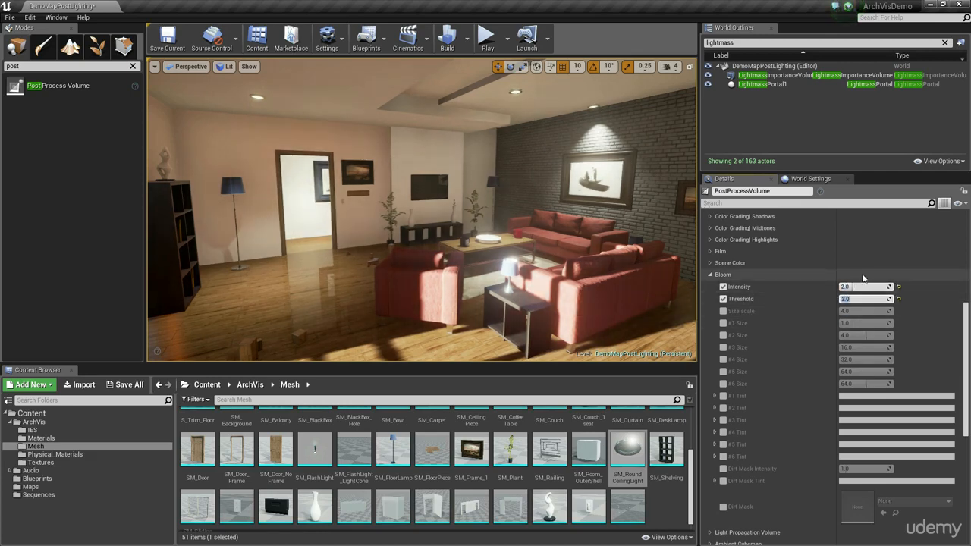
Bring the table lamp into close view and compare Bloom Threshold values of 1 and 5 on its glow.
right_click_drag(577, 296, 167, 317)
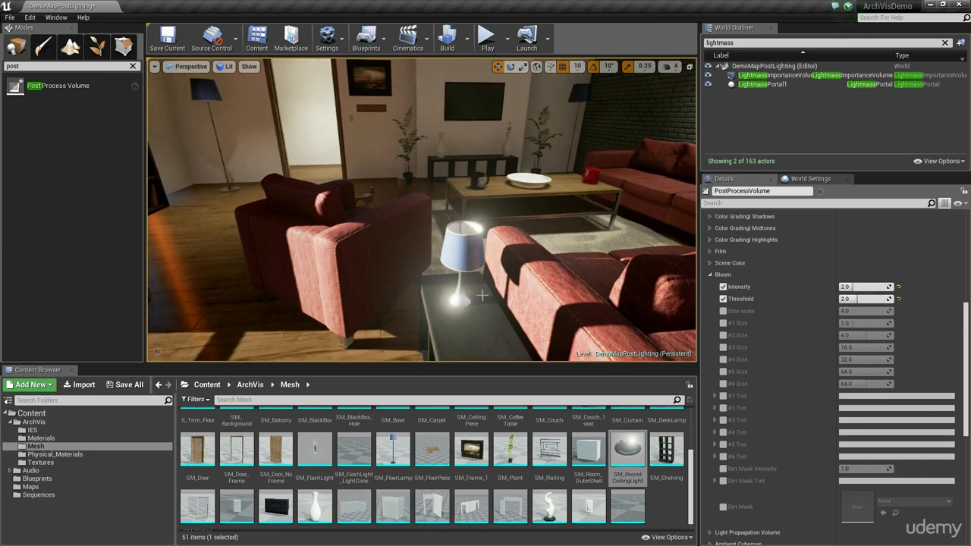
left_click(860, 299)
type("1")
key("Return")
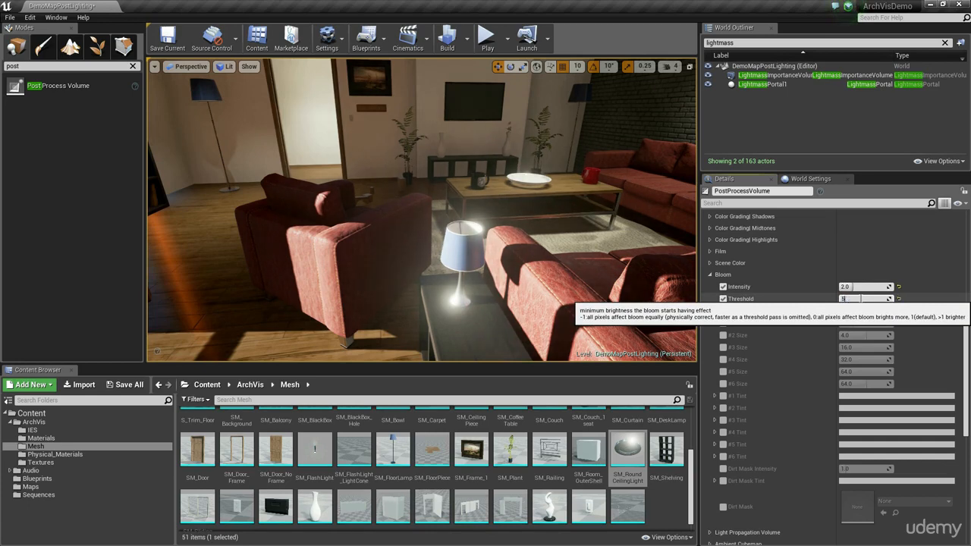
type("5")
key("Return")
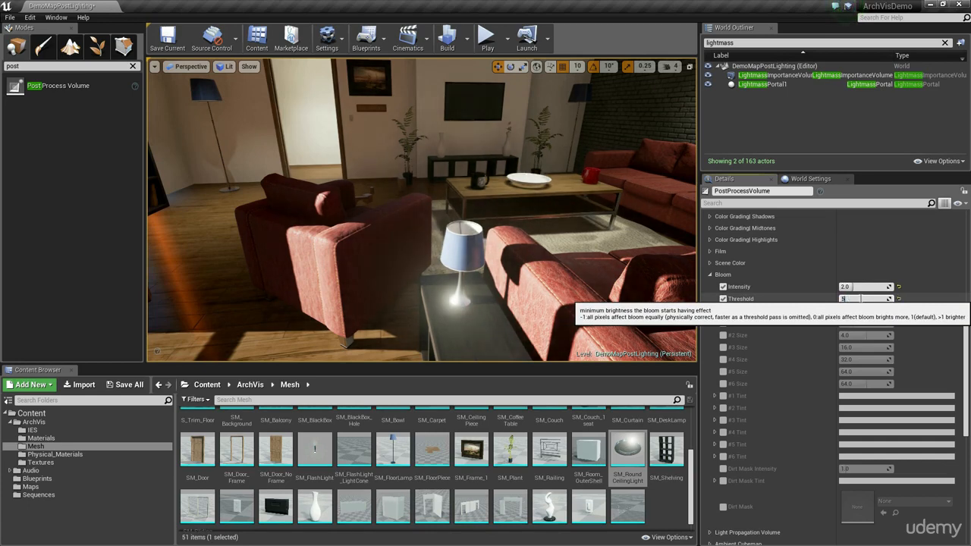
Try much higher Bloom Threshold values of 1000 and 100 on the table lamp's glow.
type("8")
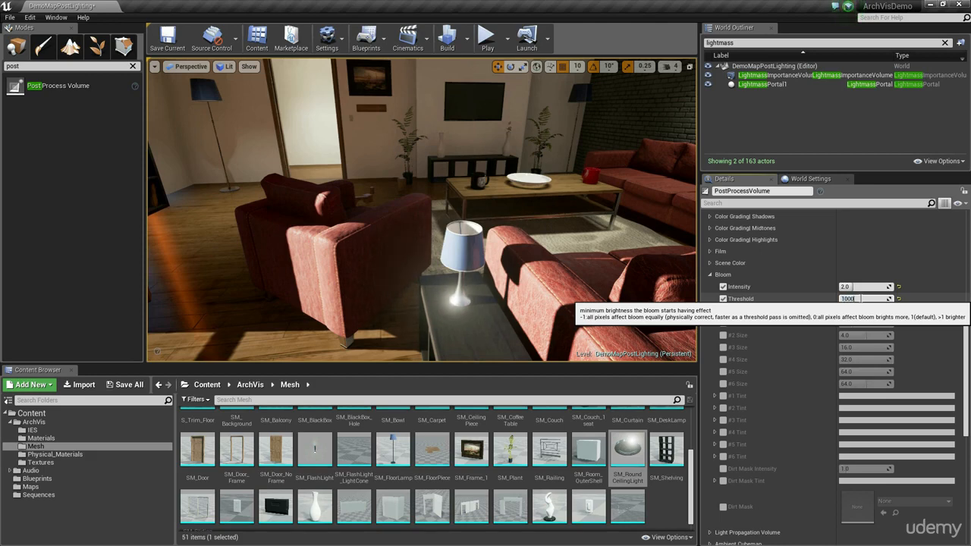
key("Return")
type("10")
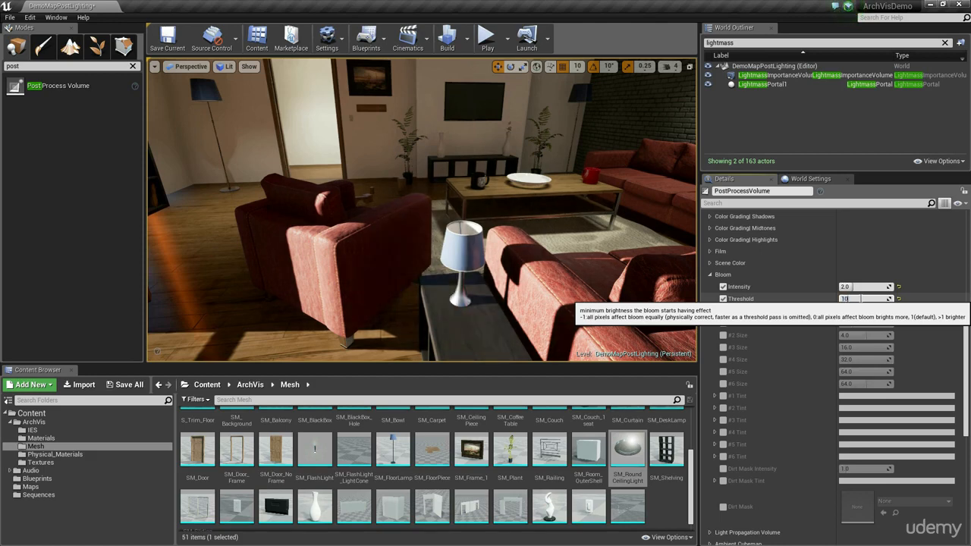
type("0")
key("Return")
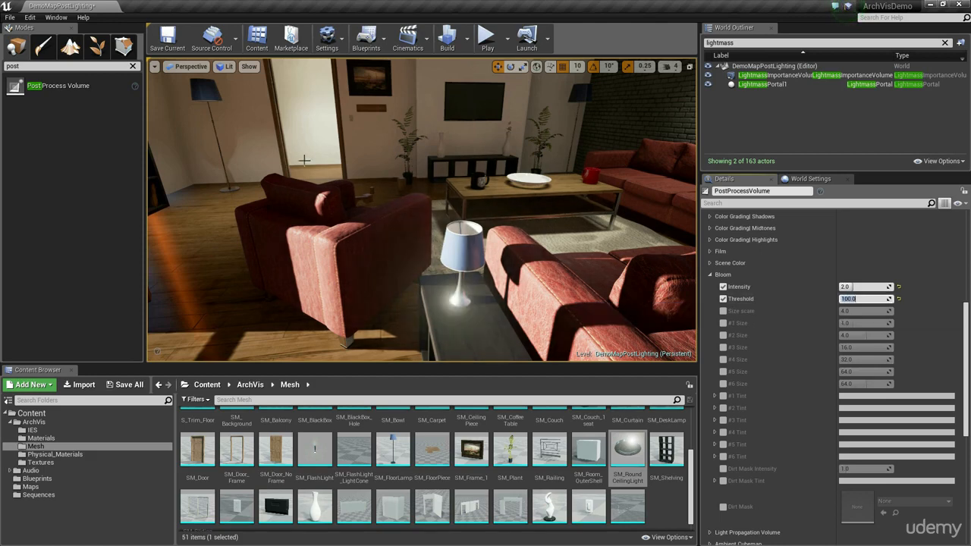
Pull back to view the whole seating area and alternate the Bloom Threshold between 5 and 1, ending on 1.
right_click_drag(304, 160, 421, 197)
key("w")
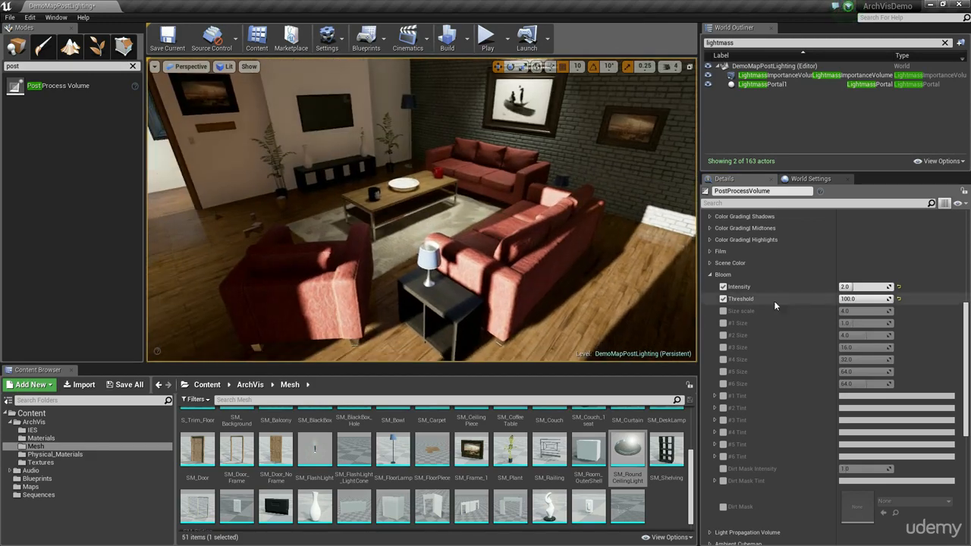
left_click(869, 299)
type("5")
key("Return")
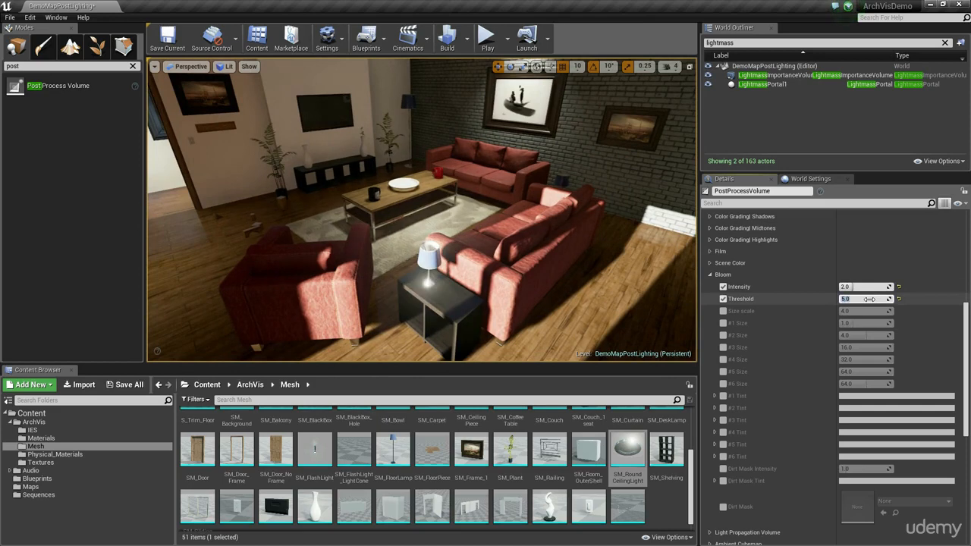
type("1")
key("Return")
type("5")
key("Return")
type("1")
key("Return")
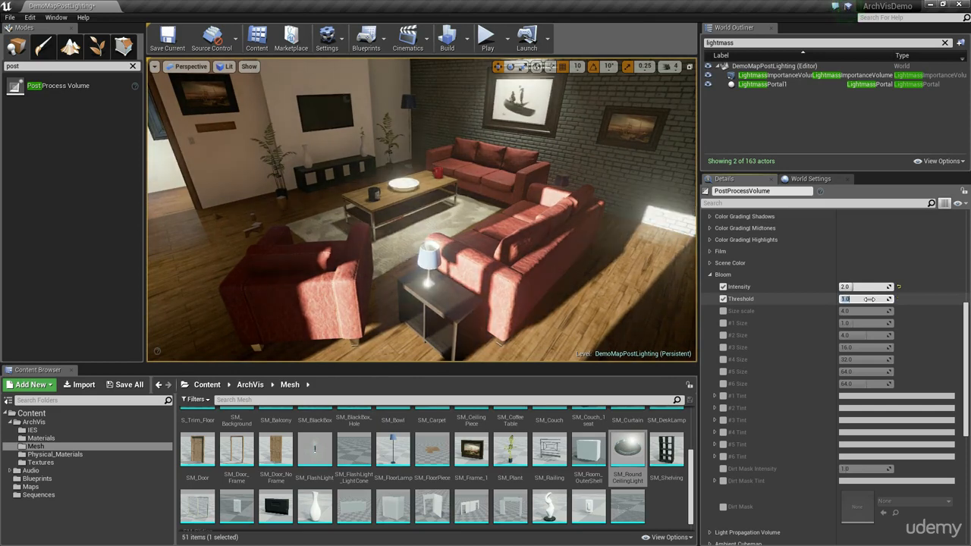
Compare Bloom Thresholds of 1 and 2 on the seating area, and settle on 2.
type("2")
key("Return")
type("1")
key("Return")
type("2")
key("Return")
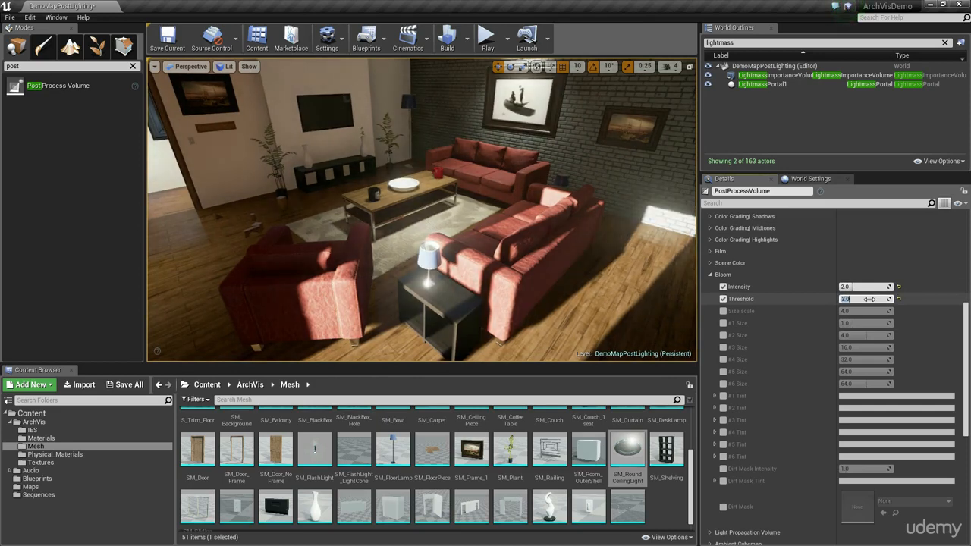
View the room with the doorway and compare Bloom intensities of 4, 1 and 1.5, settling on 1.5.
right_click_drag(468, 286, 422, 258)
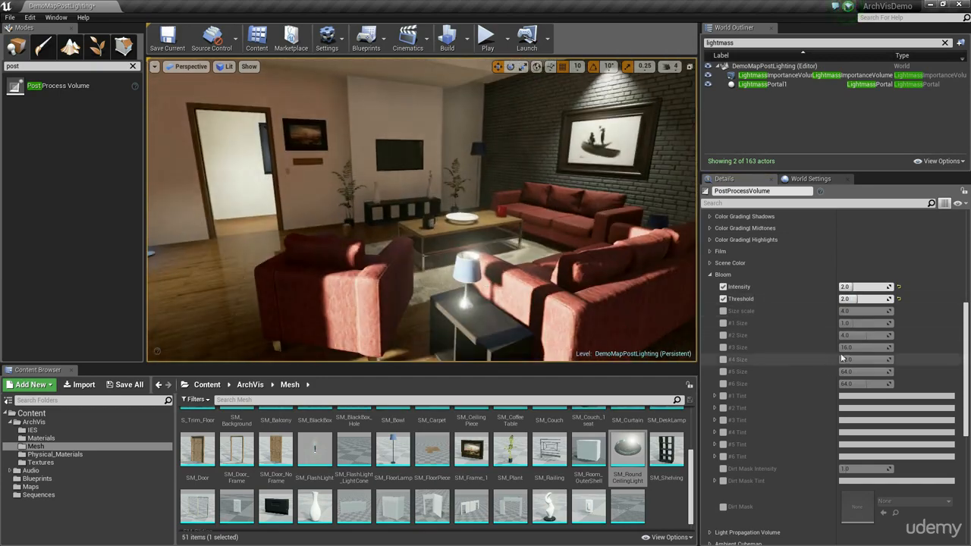
left_click(869, 286)
type("4")
key("Return")
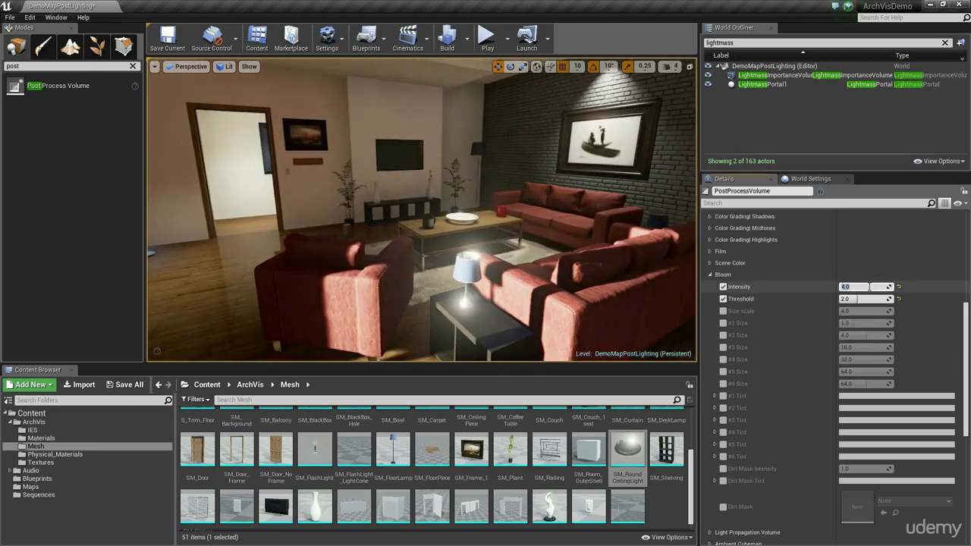
type("1")
key("Return")
type("1.5")
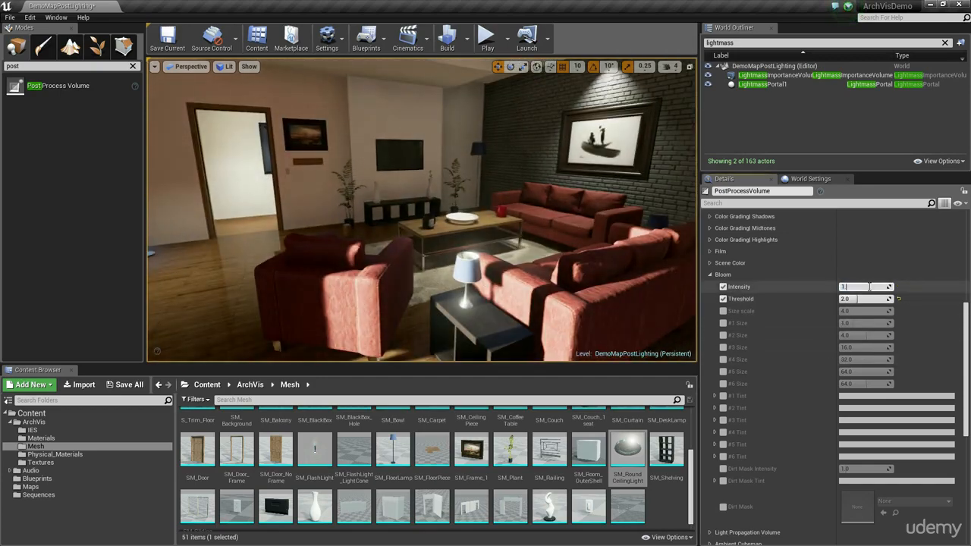
key("Return")
Bring the balcony window into view and compare Bloom Thresholds of 1.5 and 1.25, settling on 1.5.
key("s")
right_click_drag(606, 286, 493, 256)
left_click(855, 299)
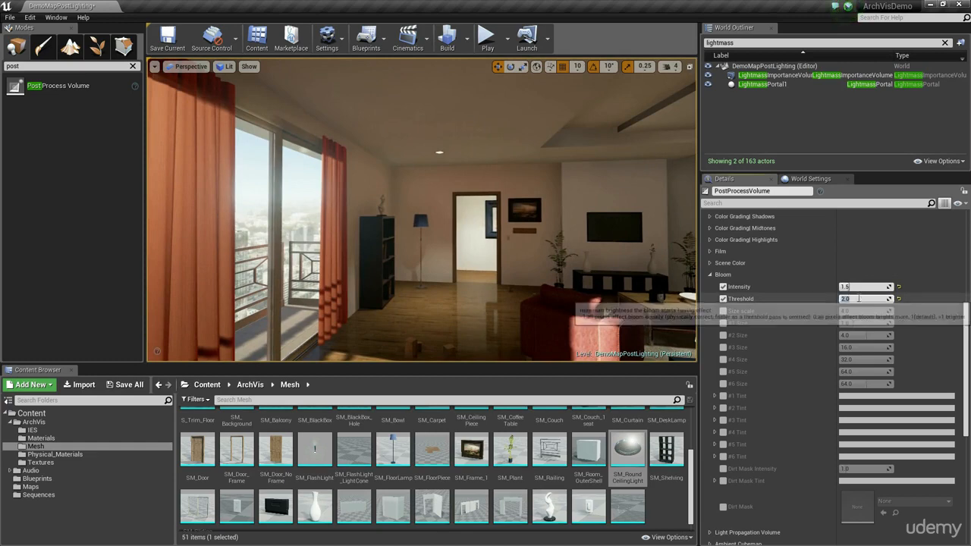
type("1.5")
key("Return")
type("1.25")
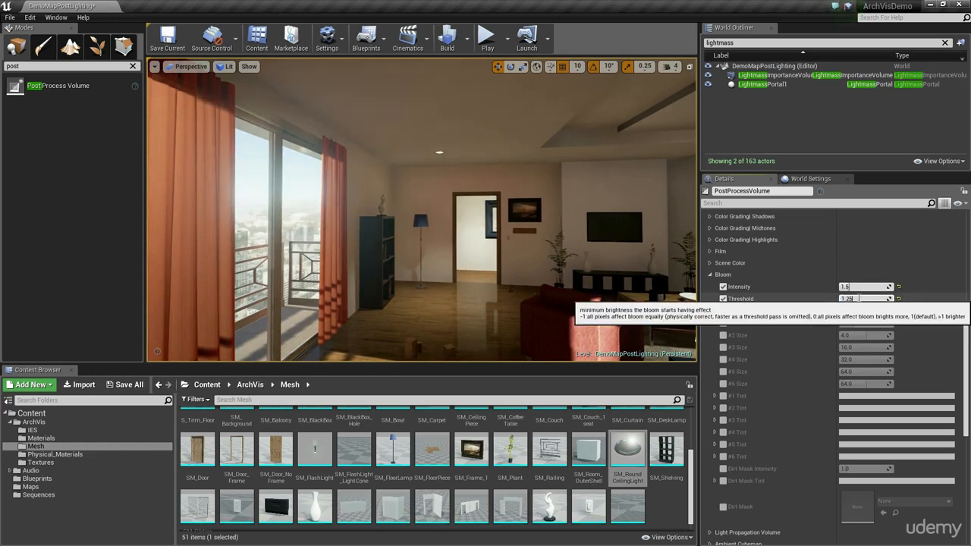
key("Return")
type("1.5")
key("Return")
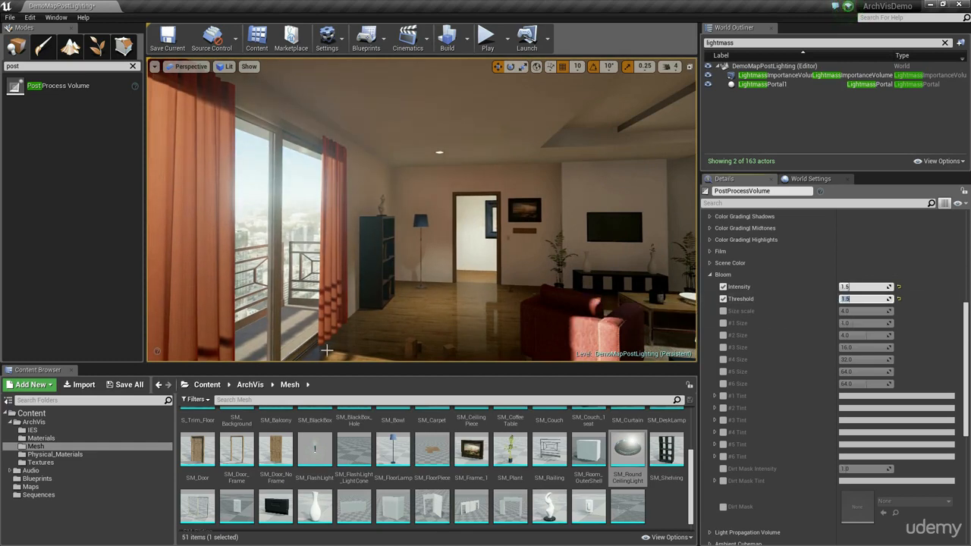
Exaggerate the glow by setting the Bloom intensity to 5 and the Threshold to 1.
mouse_move(428, 250)
right_mouse_down()
mouse_move(493, 259)
mouse_move(499, 235)
mouse_move(558, 161)
mouse_move(627, 162)
mouse_move(560, 159)
mouse_move(669, 156)
mouse_move(447, 161)
mouse_move(434, 251)
right_mouse_up()
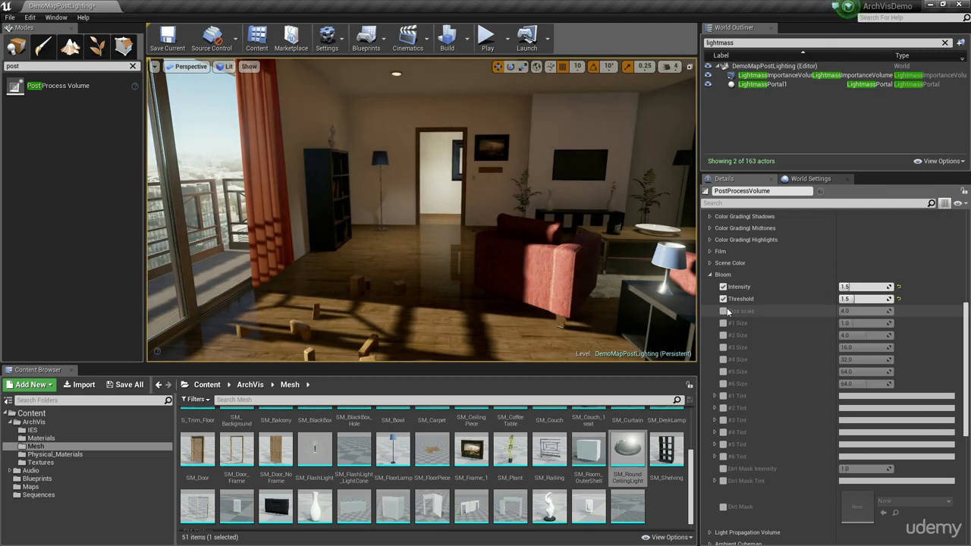
left_click(854, 287)
type("5")
key("Return")
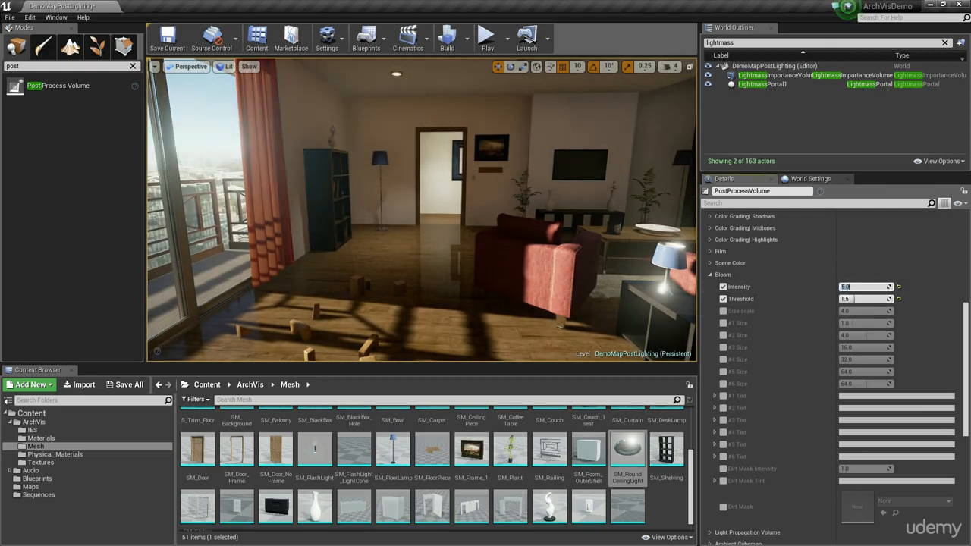
right_click_drag(604, 214, 604, 167)
left_click(876, 299)
type("1")
key("Return")
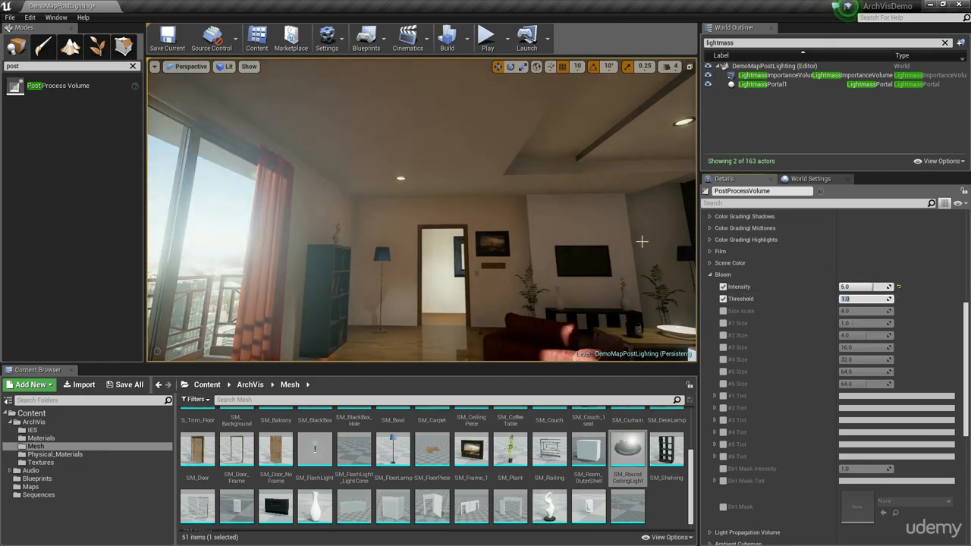
Enable the Bloom Size scale override, reduce it to about 0.59, and view the glow around a ceiling light.
right_click_drag(642, 242, 523, 217)
key("s")
left_click(723, 311)
left_click_drag(864, 311, 838, 311)
right_click_drag(447, 179, 448, 111)
key("s")
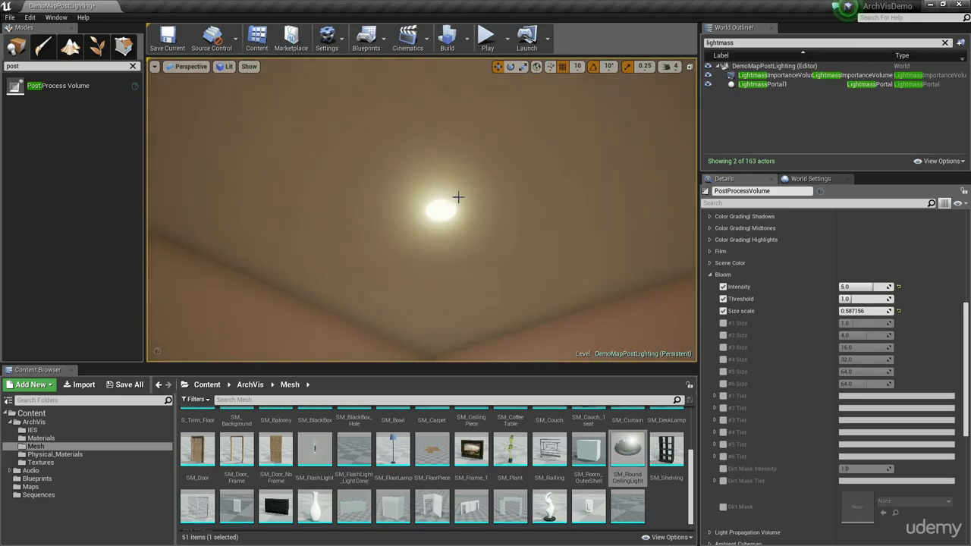
Try the Bloom Size scale at 3 and at 2 on the ceiling light's glow.
left_click(860, 311)
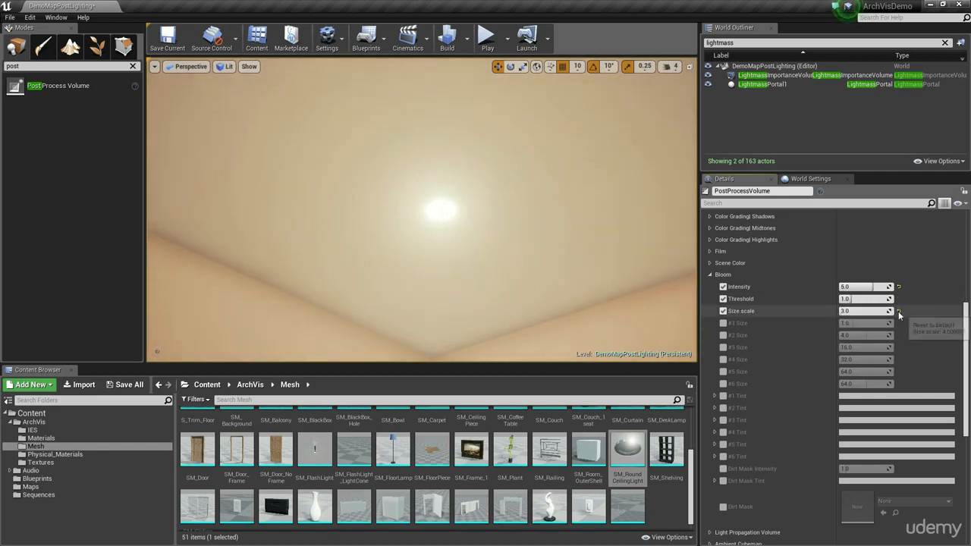
left_click(898, 311)
left_click(876, 313)
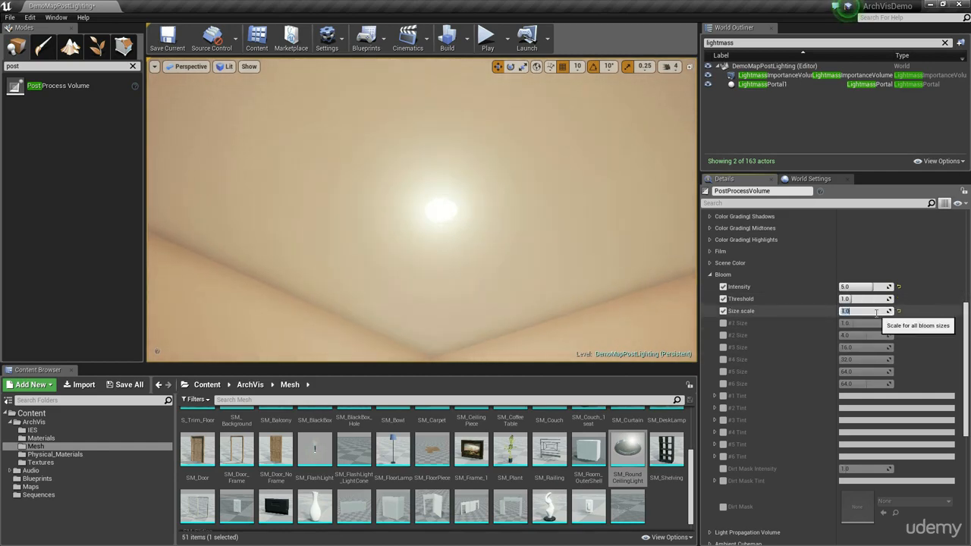
Return the view to the seating area and compare Bloom intensities of 1 and 1.5, settling on 1.5.
right_click_drag(624, 210, 567, 190)
left_click(867, 289)
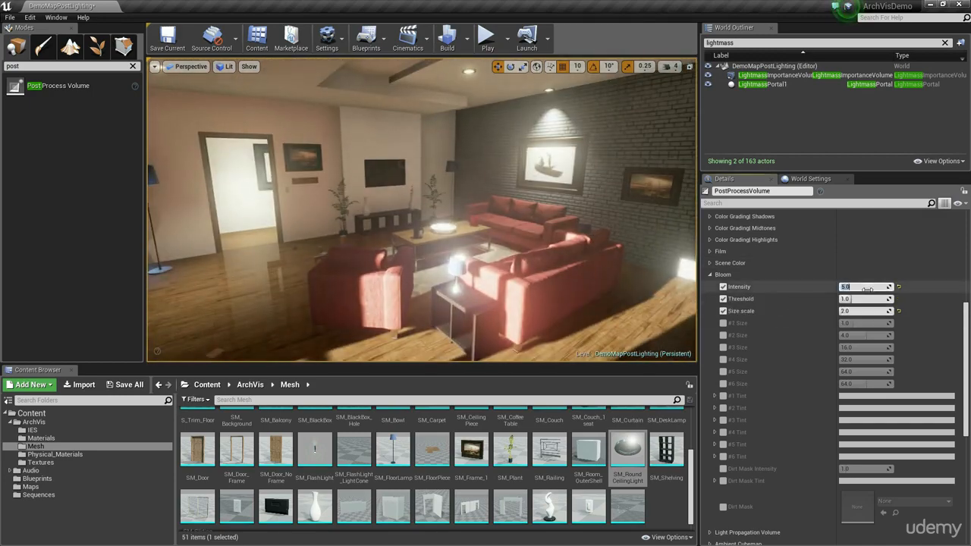
type("1")
key("Return")
type("1.5")
key("Return")
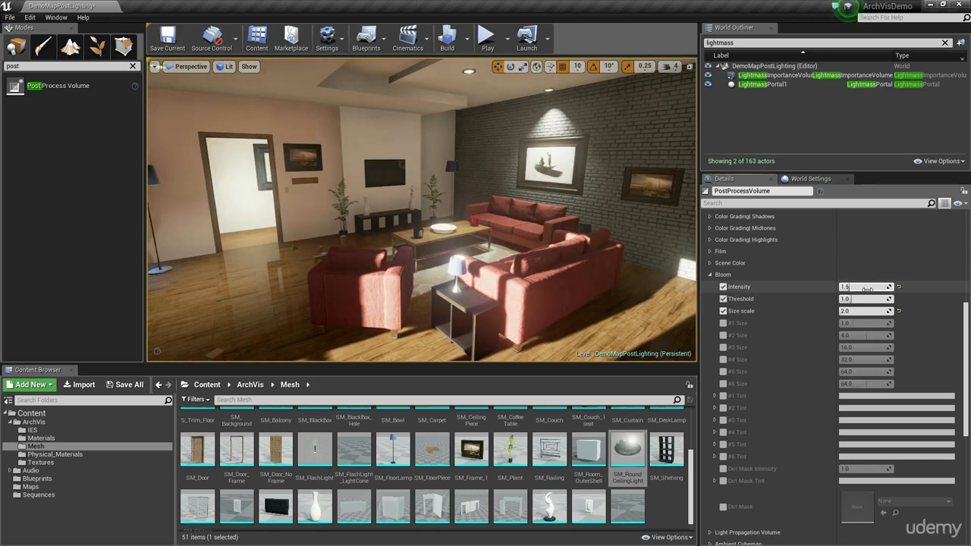
Try a Bloom Threshold of 2, turn to the balcony window, and set the Threshold to 1.5.
key("Tab")
type("2")
key("Return")
right_click_drag(625, 231, 394, 205)
left_click(859, 299)
type("1.5")
key("Return")
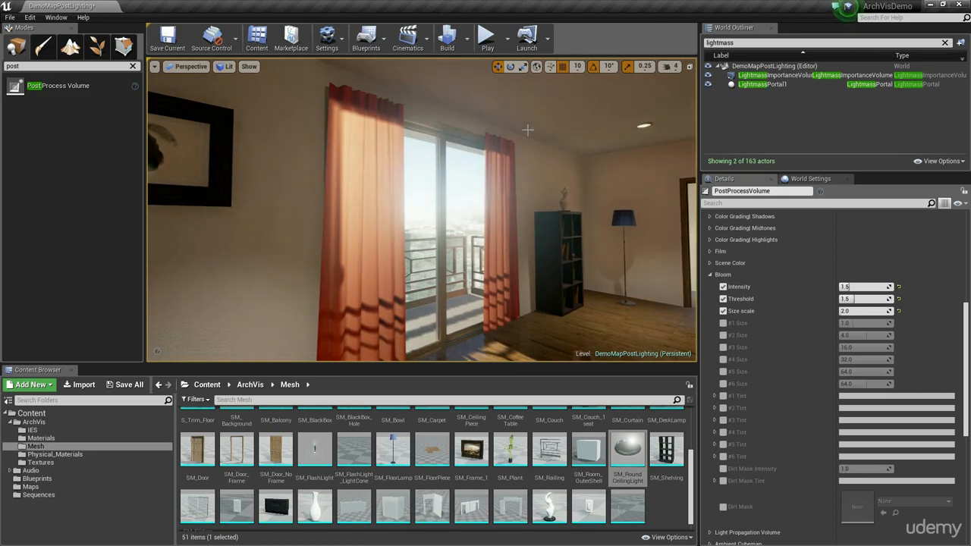
Compare Bloom Size scale values of 3, 5 and 2 on the light from the balcony window.
mouse_move(865, 311)
left_mouse_down()
mouse_move(888, 311)
mouse_move(846, 311)
left_mouse_up()
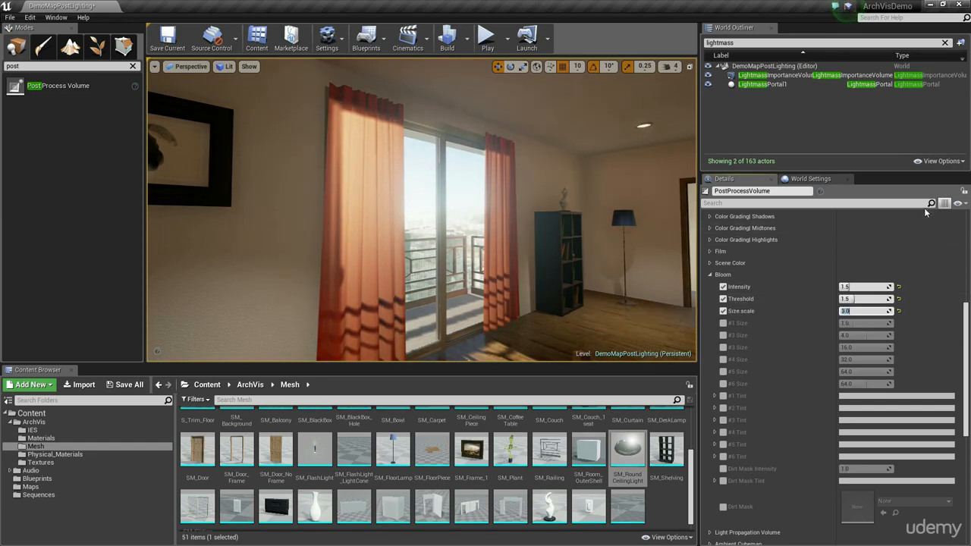
type("5")
key("Return")
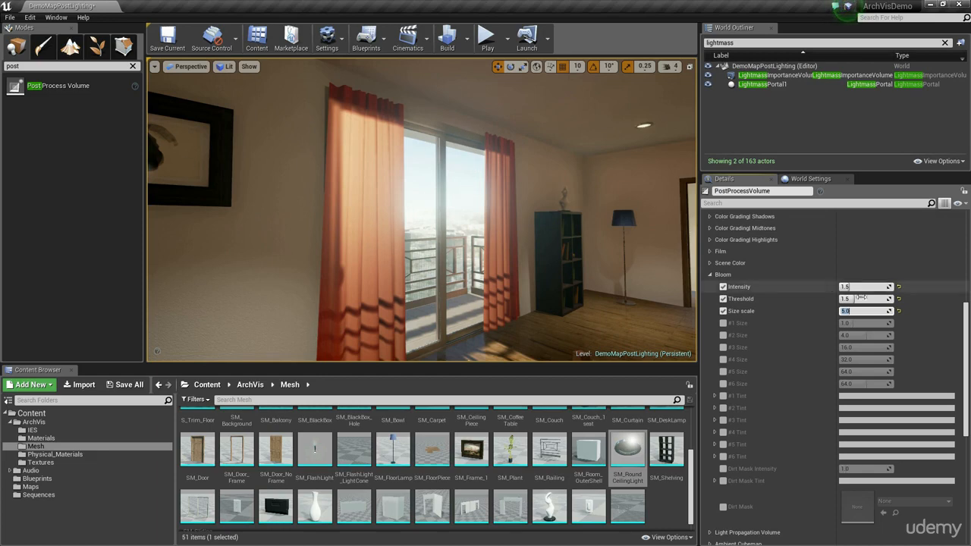
type("2")
key("Return")
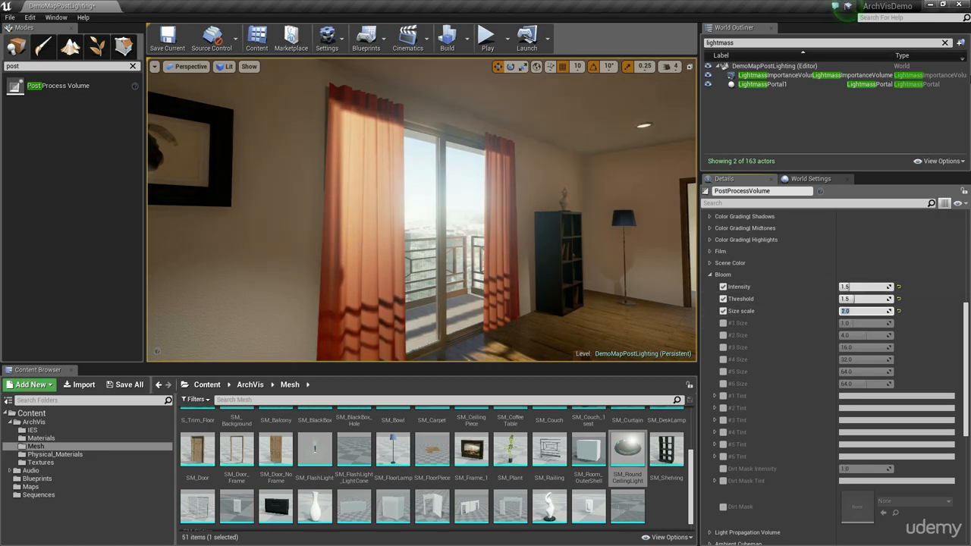
Try Bloom Size scale values of 1, 1.5 and 2, and settle on 4.
type("1")
key("Return")
type("1.5")
key("Return")
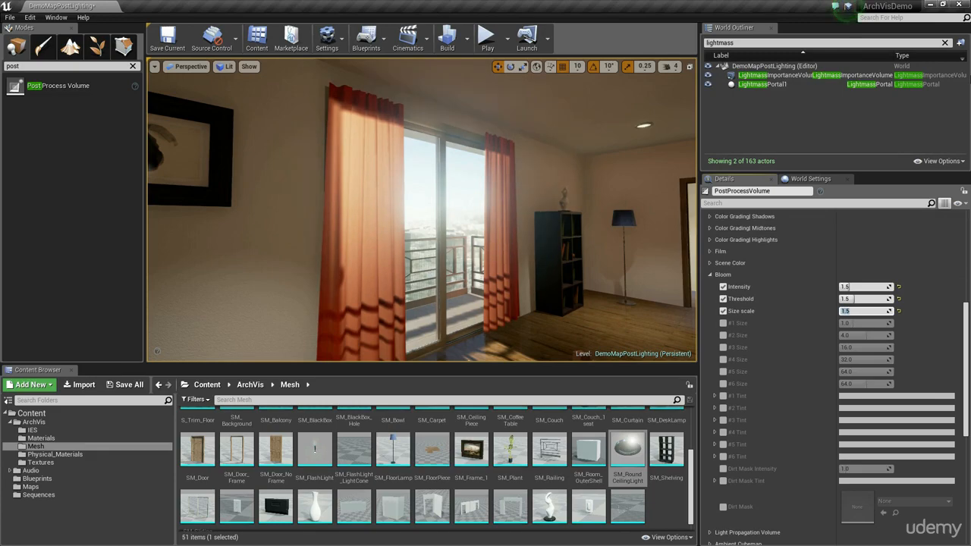
type("2")
key("Return")
type("4")
key("Return")
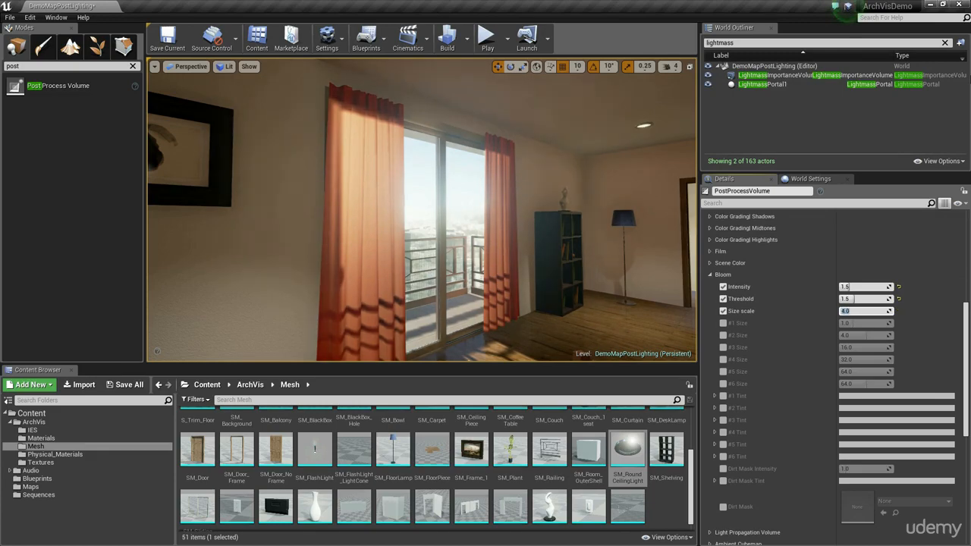
Lower the Bloom intensity to 2 for comparison, and raise it to 15.
mouse_move(422, 209)
right_mouse_down()
mouse_move(599, 237)
mouse_move(436, 211)
right_mouse_up()
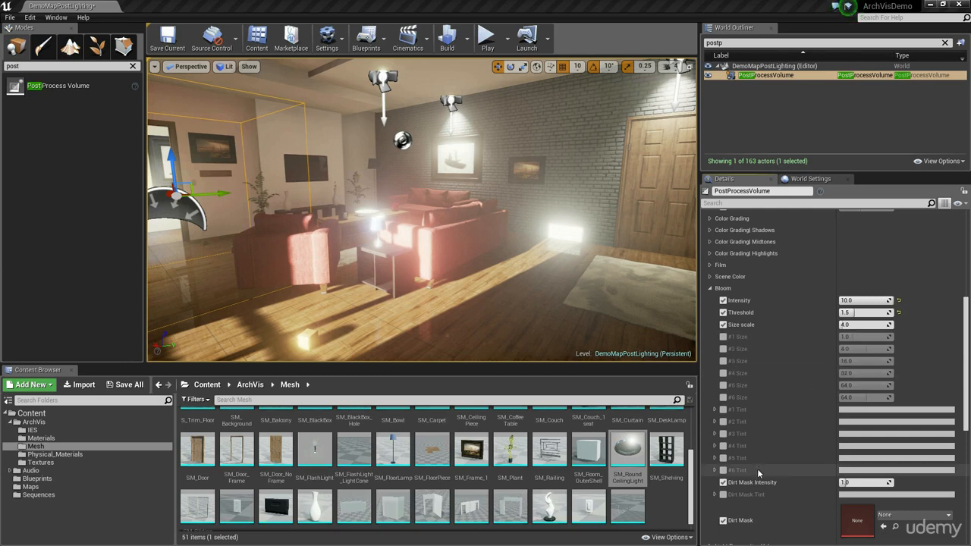
left_click(856, 301)
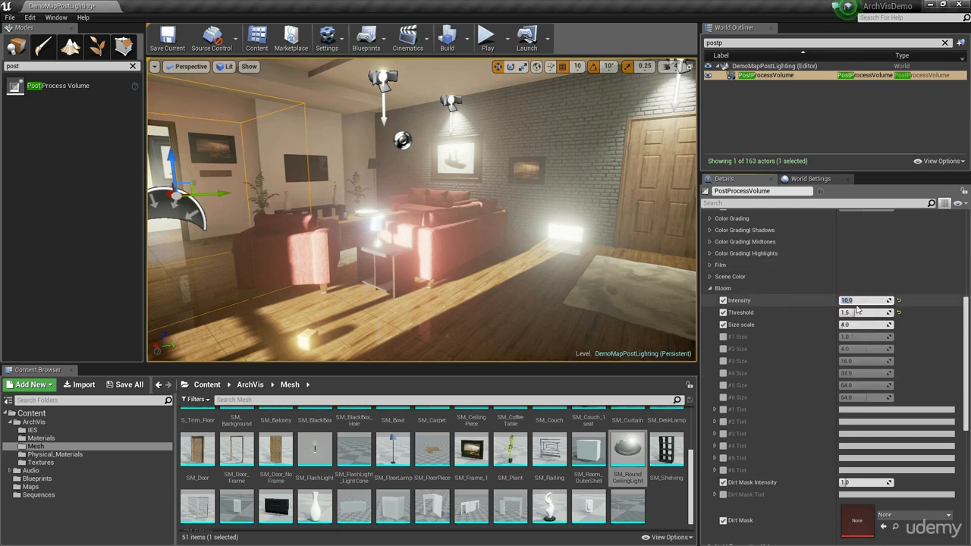
type("2")
key("Return")
type("1")
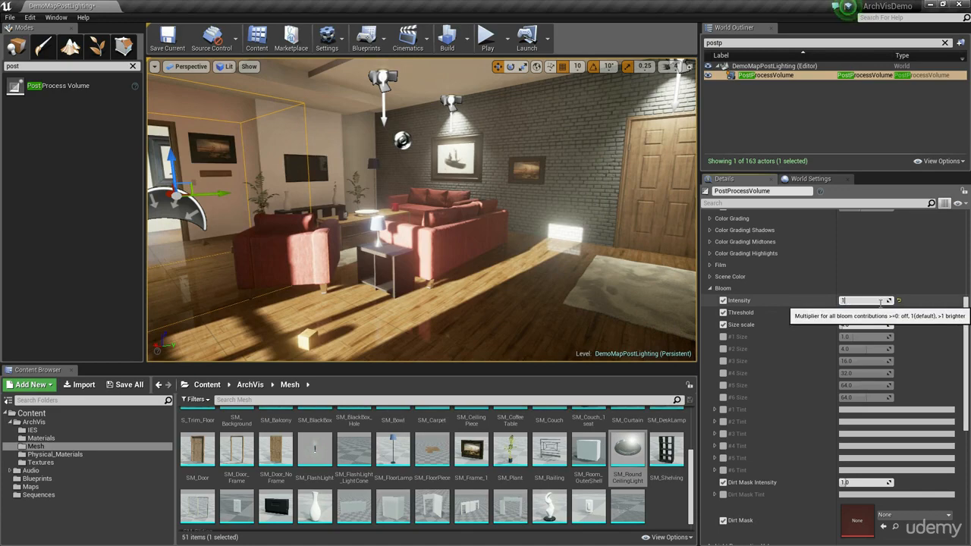
type("6")
key("Return")
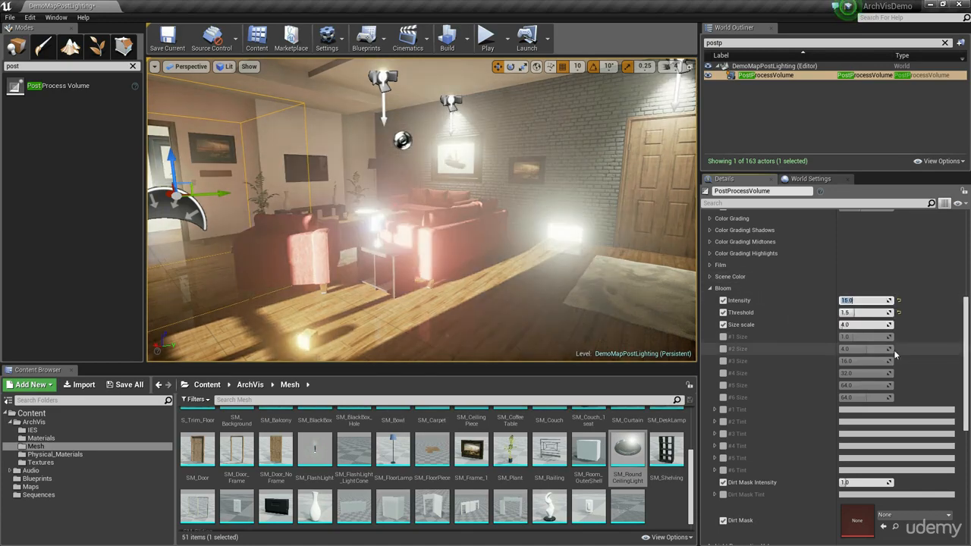
Enable the Bloom #1 Size override and view the glow across the seating area and door.
left_click(723, 337)
right_click_drag(552, 279, 552, 279)
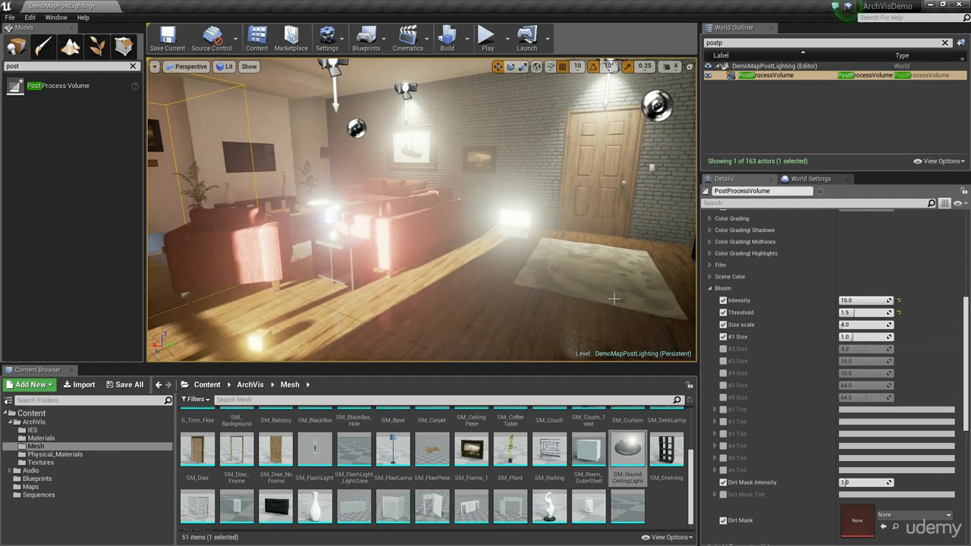
Compare Bloom #1 Size values of 4 and 1 on the glow around the sofa and floor light.
right_click_drag(615, 299, 615, 299)
left_click(873, 337)
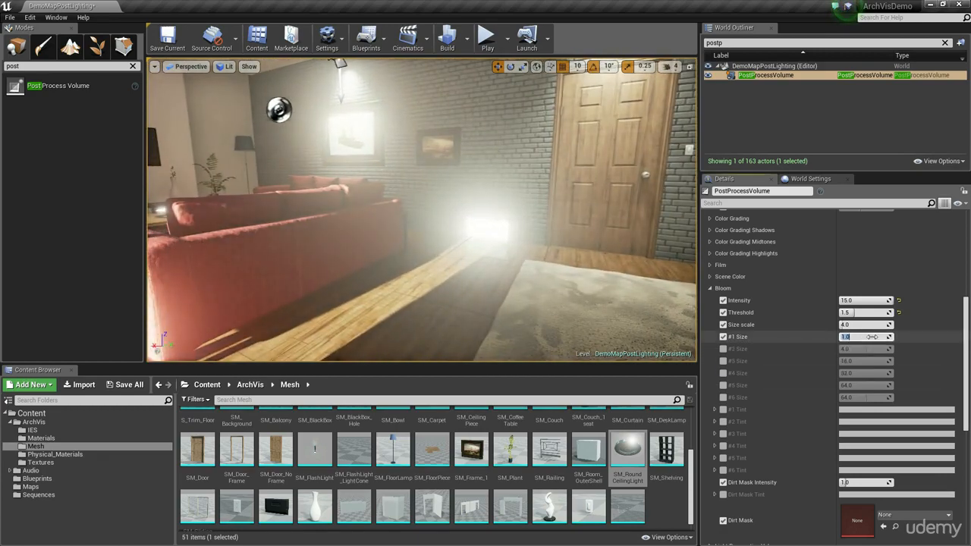
right_click_drag(630, 288, 629, 288)
left_click(863, 337)
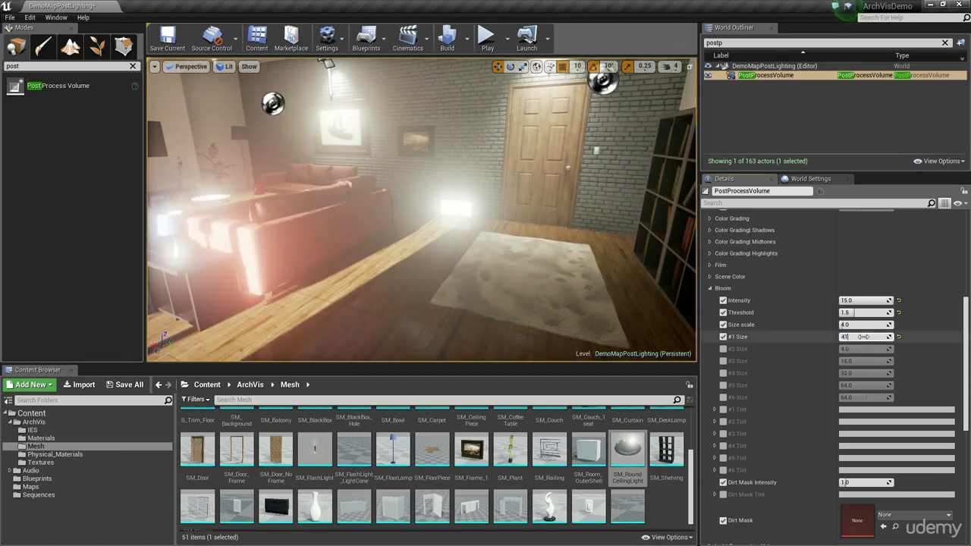
type("1")
key("Return")
type("4")
key("Return")
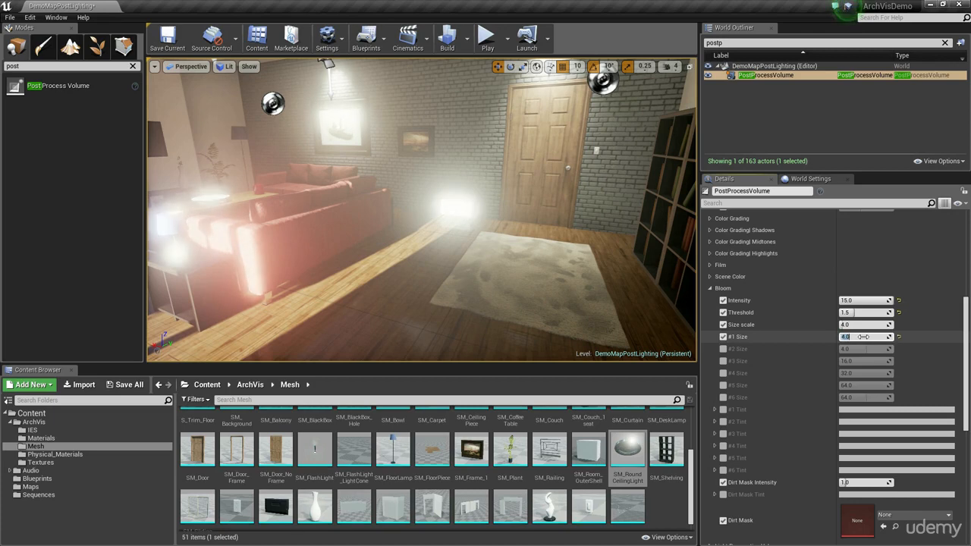
Compare Bloom #1 Size values of 0.5 and 4, and settle on 0.5.
type("0.5")
key("Return")
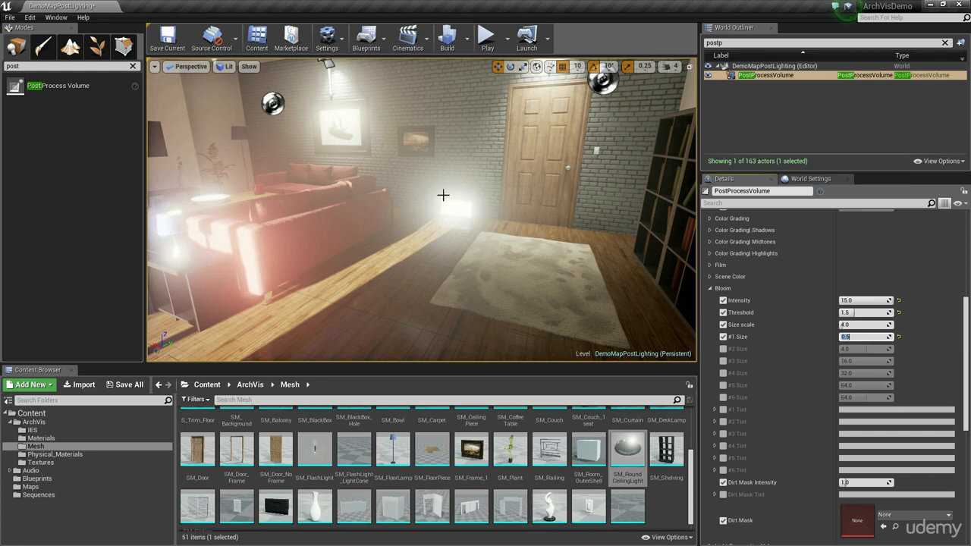
type("4")
key("Return")
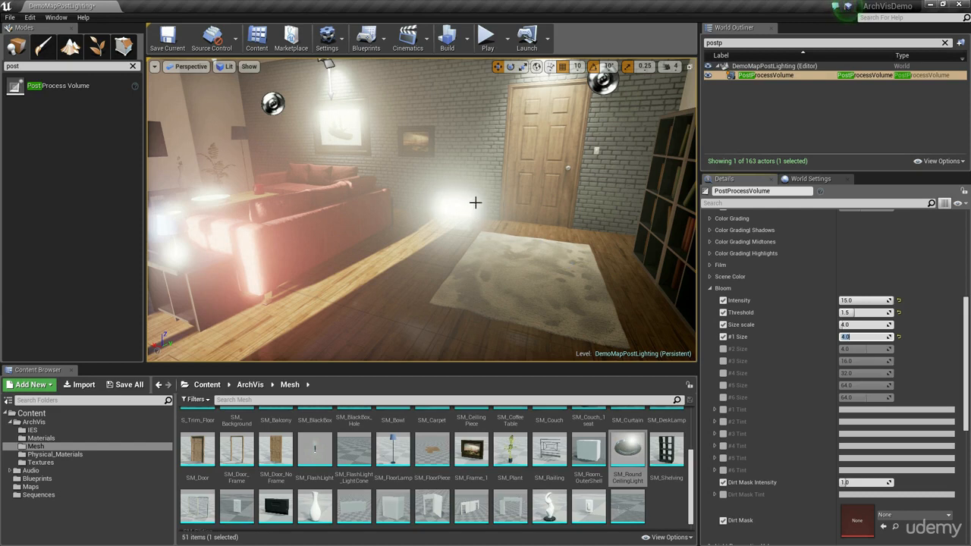
type("0.5")
key("Return")
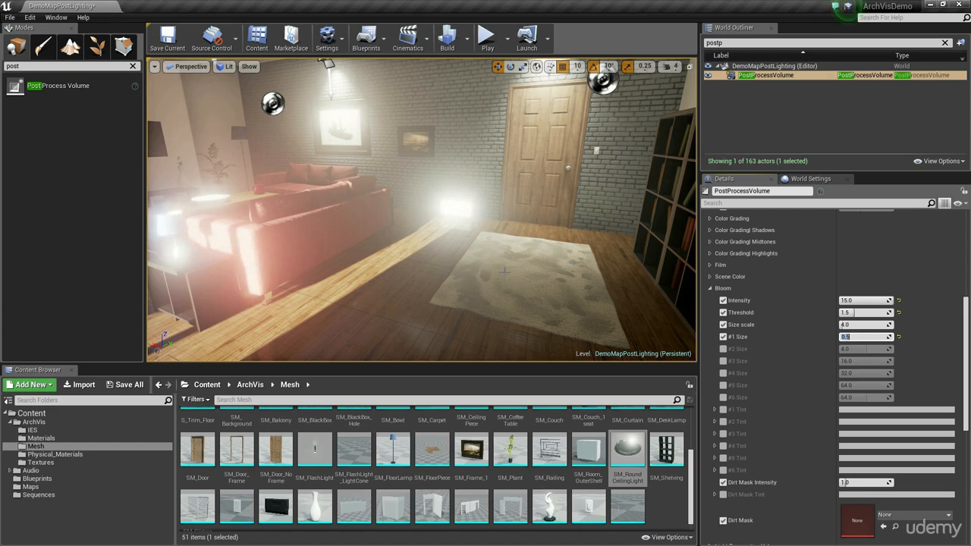
Enable the Bloom #2 Size and #3 Size overrides and lower them to about 2.72 and 6.31.
left_click(723, 349)
mouse_move(864, 349)
left_mouse_down()
mouse_move(895, 349)
mouse_move(851, 349)
left_mouse_up()
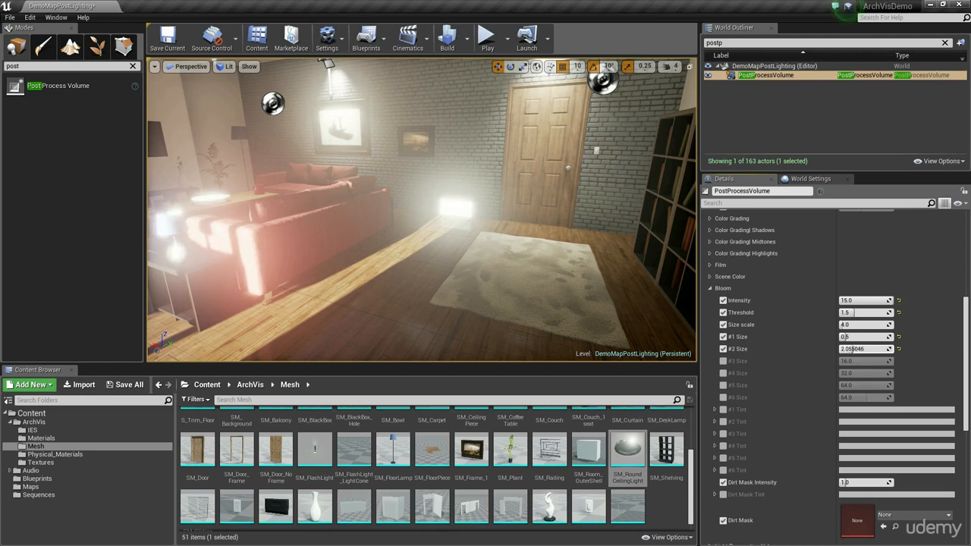
left_click(723, 361)
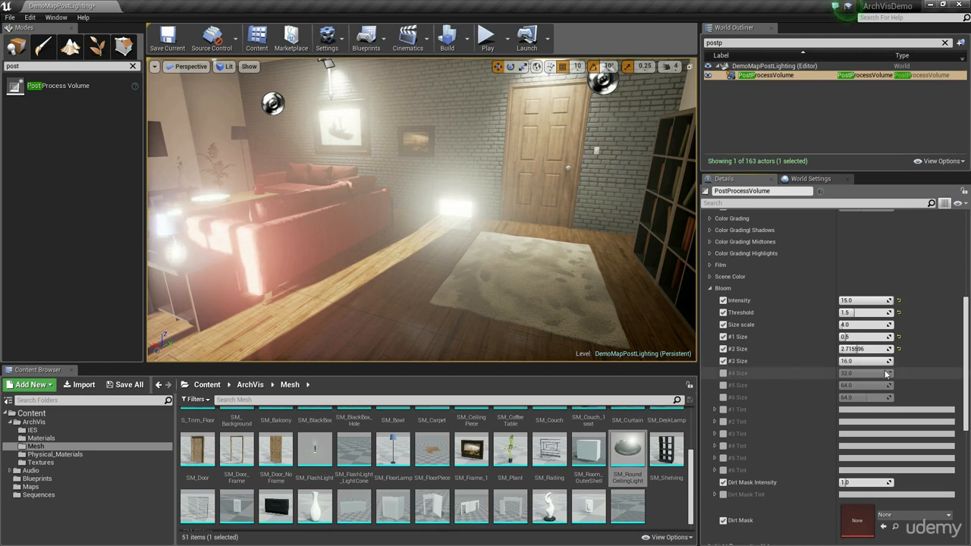
left_click_drag(865, 361, 859, 361)
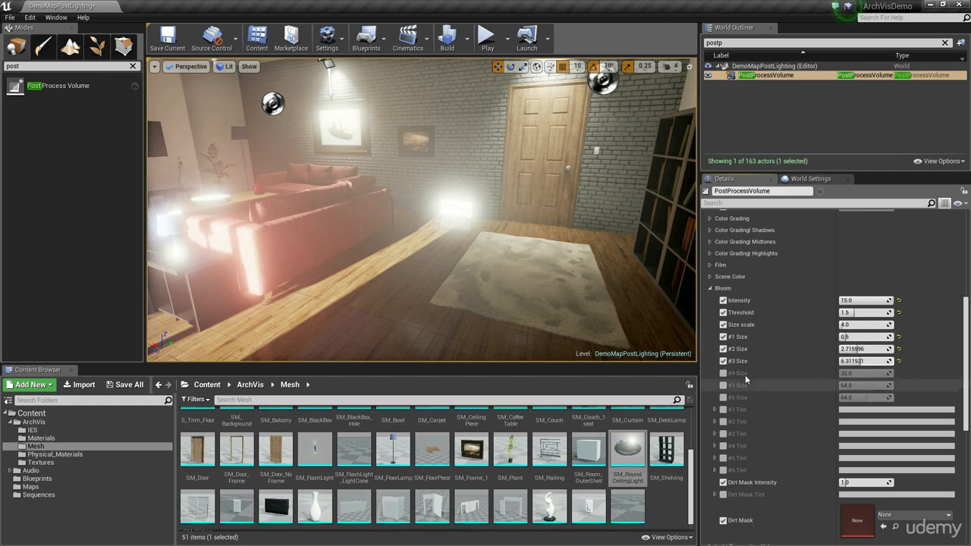
Enable the Bloom #4, #5 and #6 Size overrides and lower them to about 14.68, 32.29 and 55.19.
left_click(723, 373)
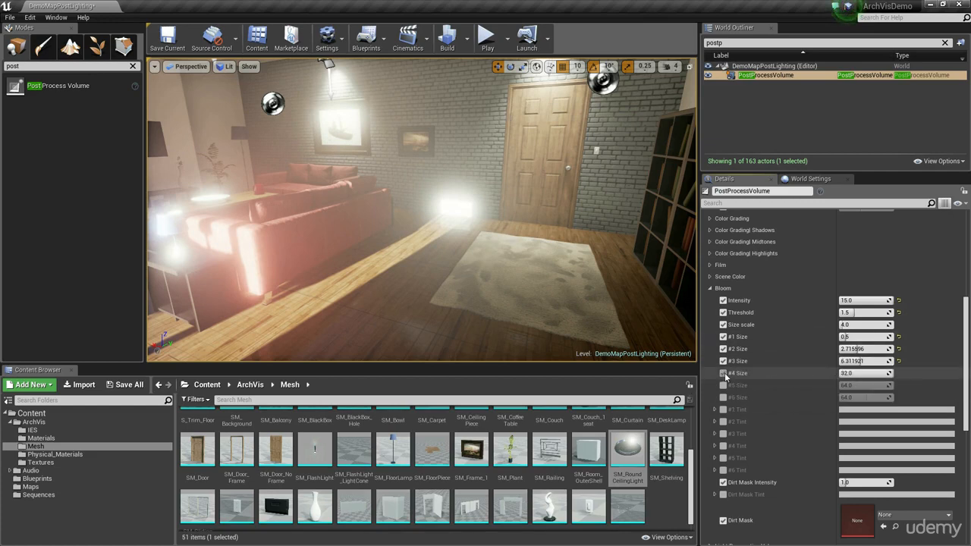
left_click_drag(863, 373, 851, 373)
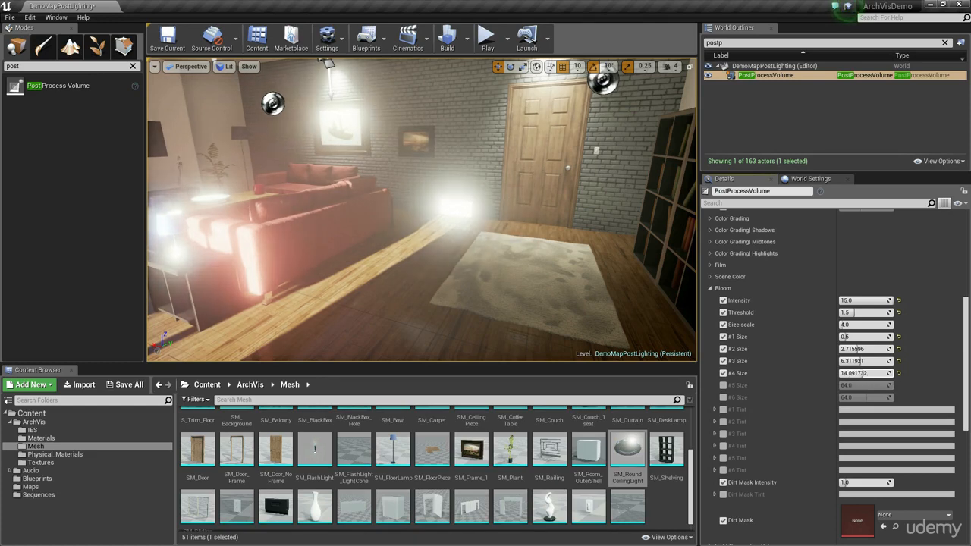
left_click(723, 385)
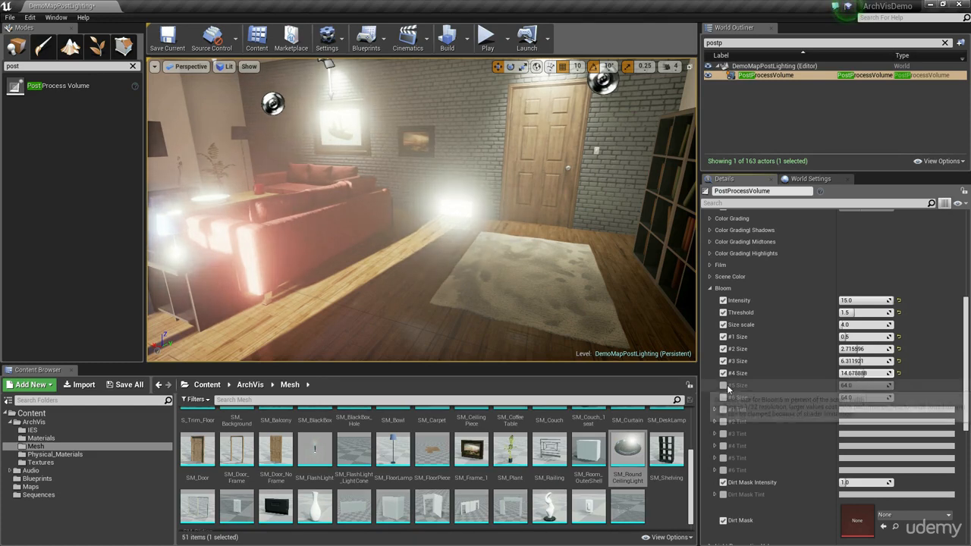
left_click_drag(868, 385, 863, 385)
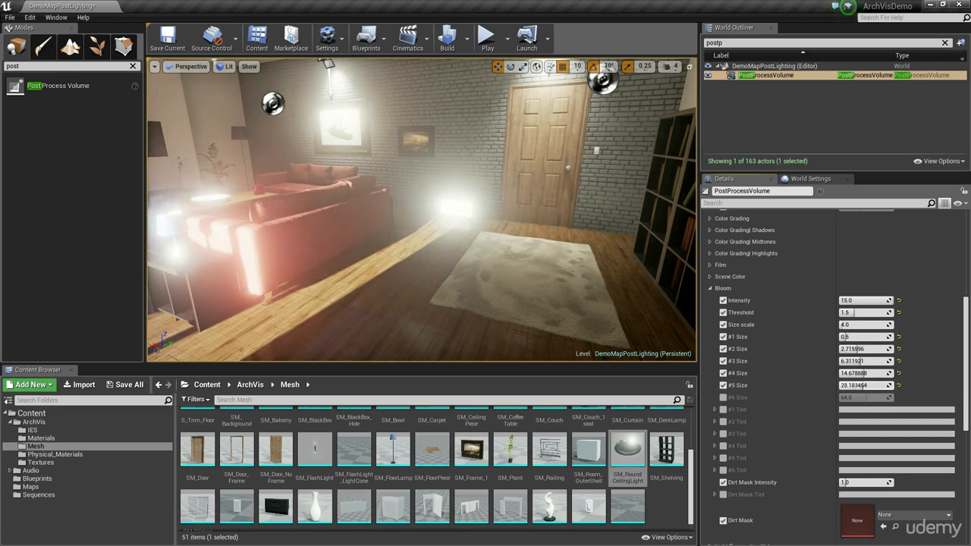
left_click(723, 397)
left_click_drag(880, 398, 865, 397)
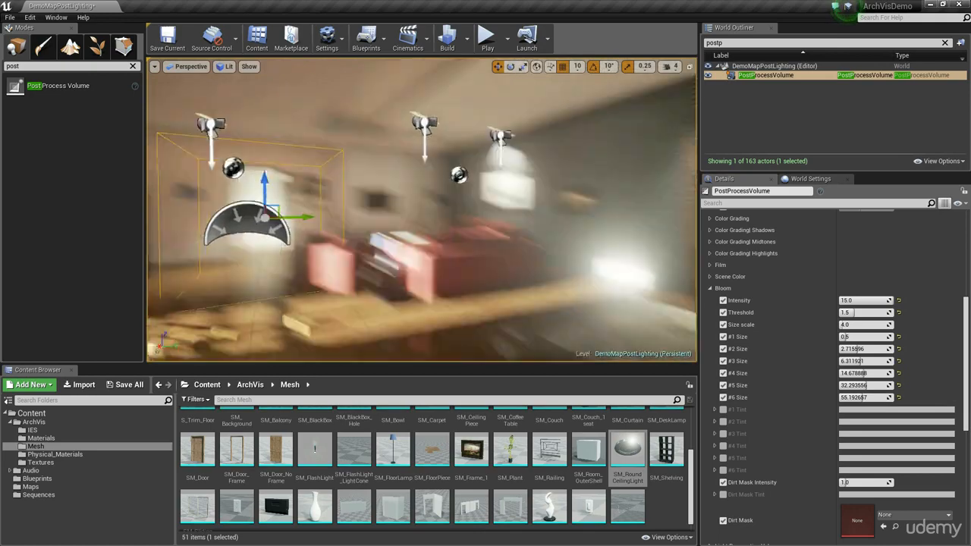
Lower the Bloom intensity to about 3.6 and view the glow across the seating area and door.
right_click_drag(422, 211, 516, 235)
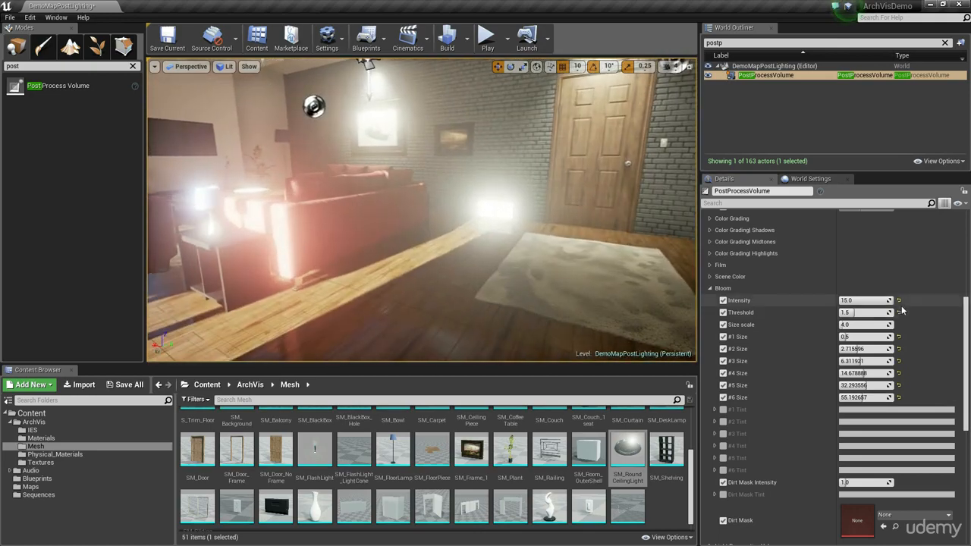
left_click_drag(878, 301, 855, 301)
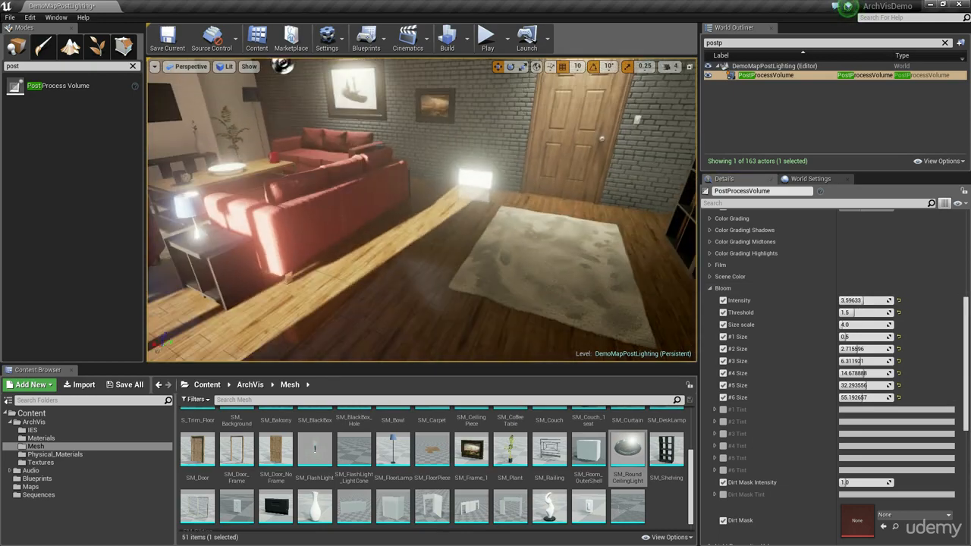
right_click_drag(552, 278, 545, 254)
Enable the Bloom #1 to #6 Tint overrides and raise the Bloom intensity to 8.
left_click(723, 470)
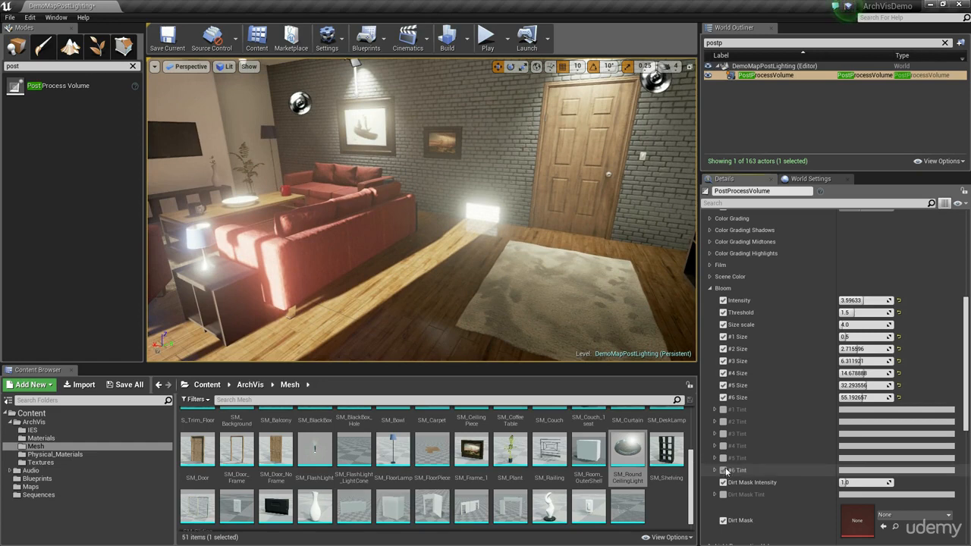
left_click(723, 458)
left_click(723, 446)
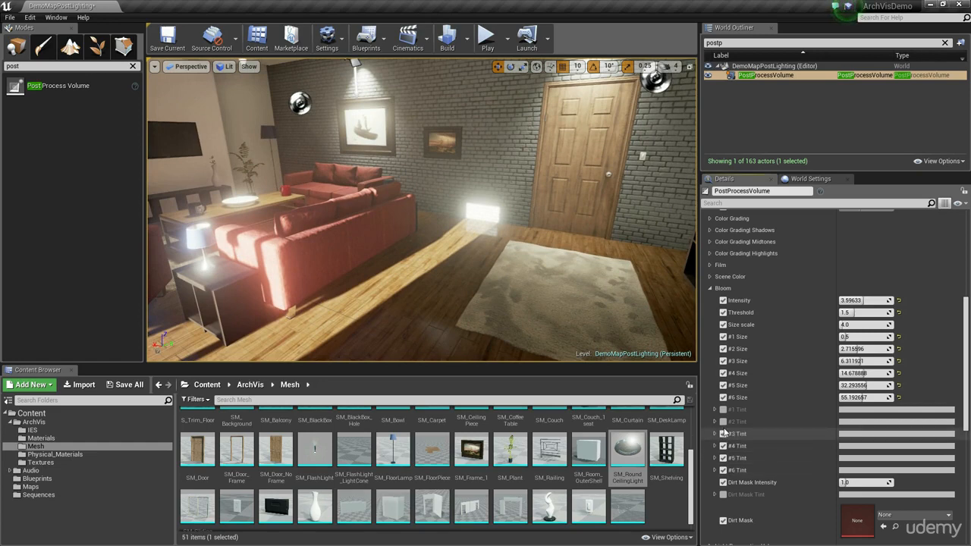
left_click(722, 434)
left_click(723, 422)
left_click(723, 410)
left_click_drag(864, 300, 893, 300)
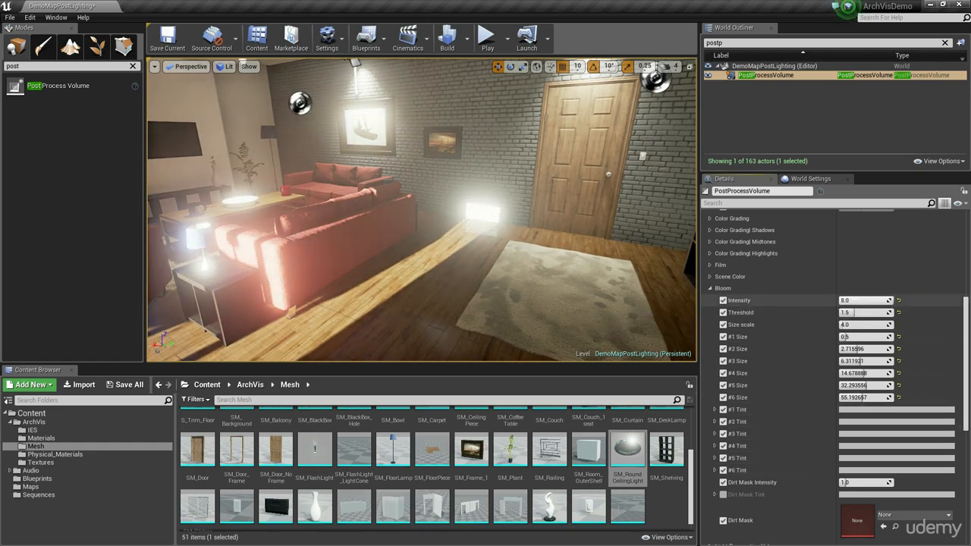
Try red channel values of about 2.72, 1, 50 and 0 for the Bloom #2 Tint.
left_click(713, 421)
mouse_move(853, 434)
left_mouse_down()
mouse_move(872, 434)
mouse_move(863, 434)
left_mouse_up()
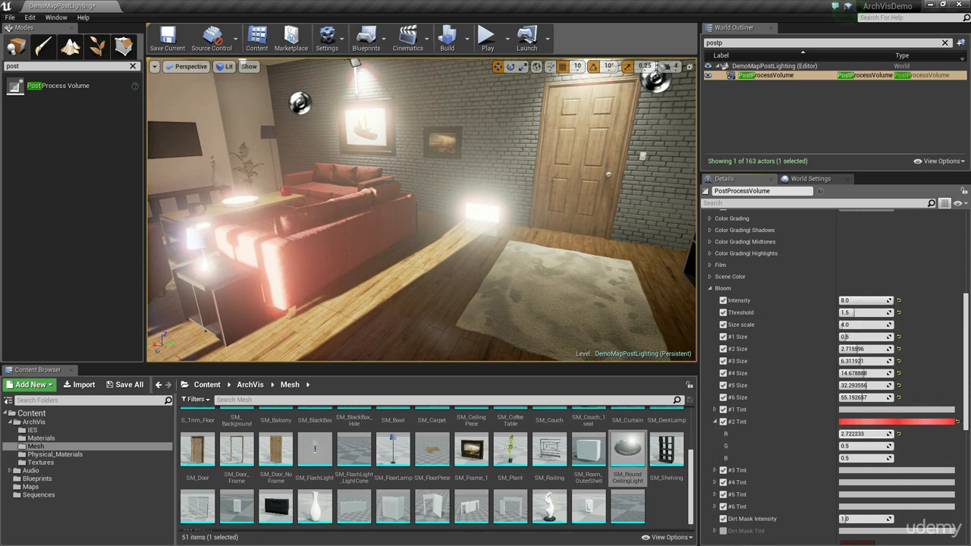
left_click(867, 435)
type("1")
key("Return")
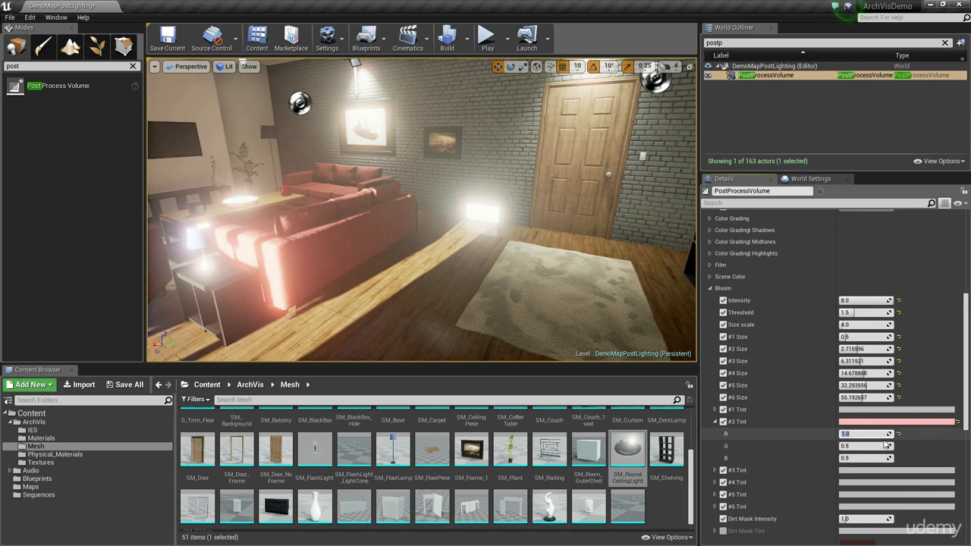
type("50")
key("Return")
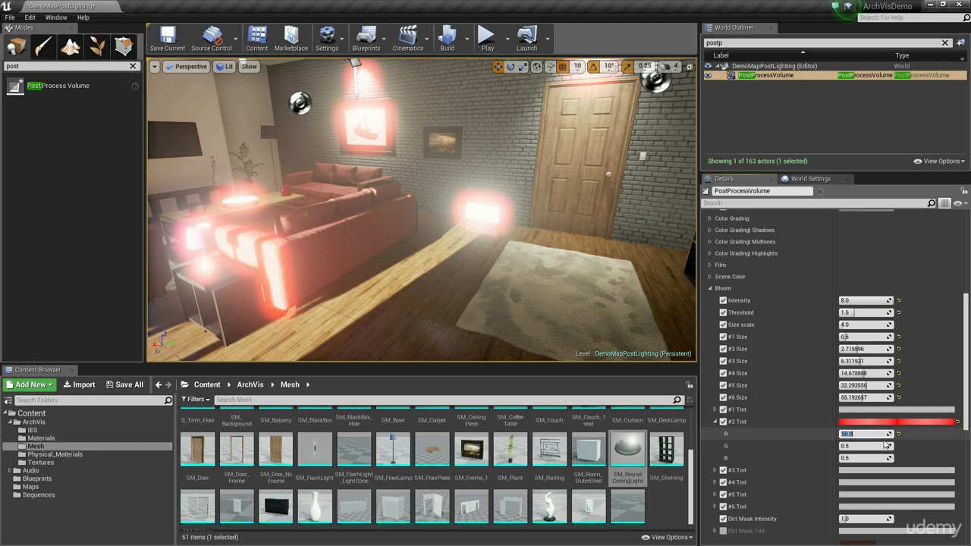
type("0")
key("Return")
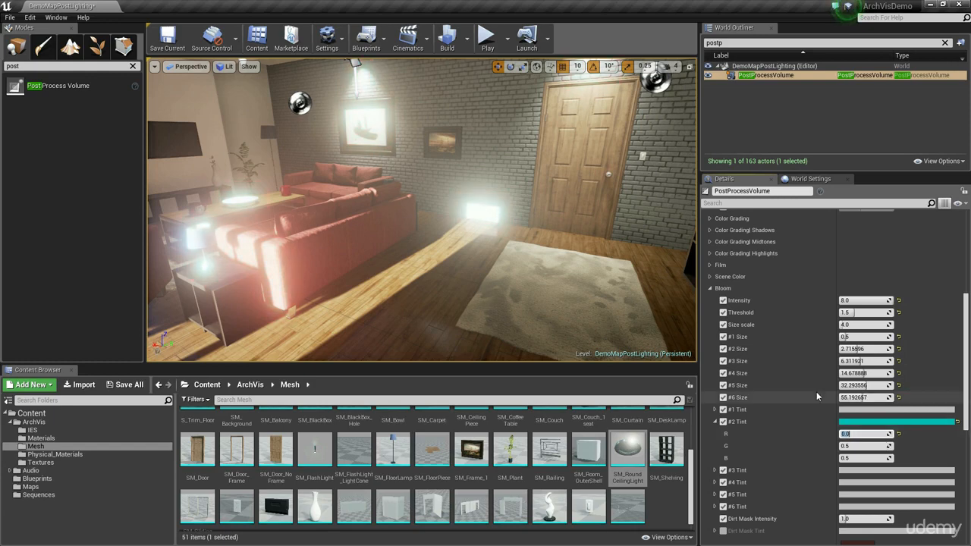
Set the Bloom #2 Tint to a medium blue, Hex sRGB 6588BCFF, and collapse its color channels.
left_click(895, 421)
left_click(710, 368)
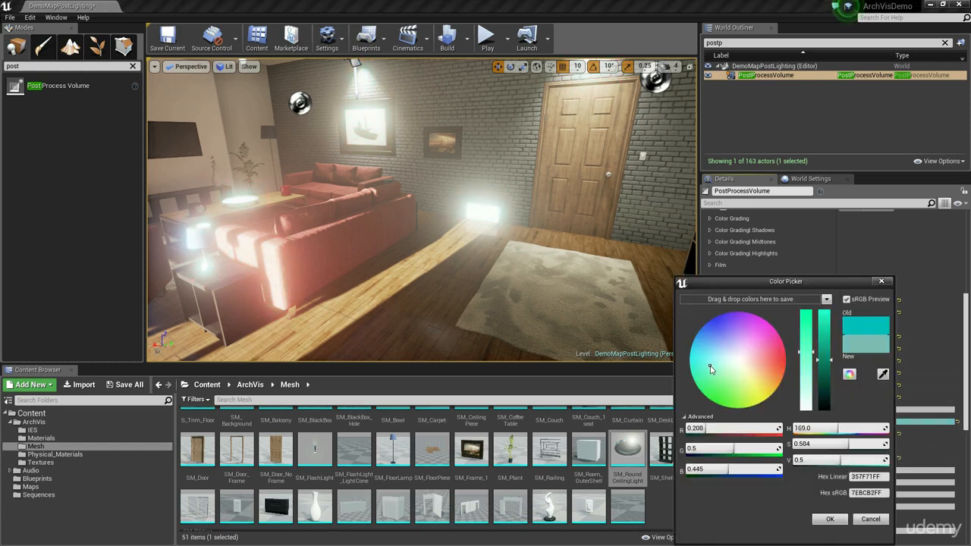
left_click_drag(709, 364, 711, 340)
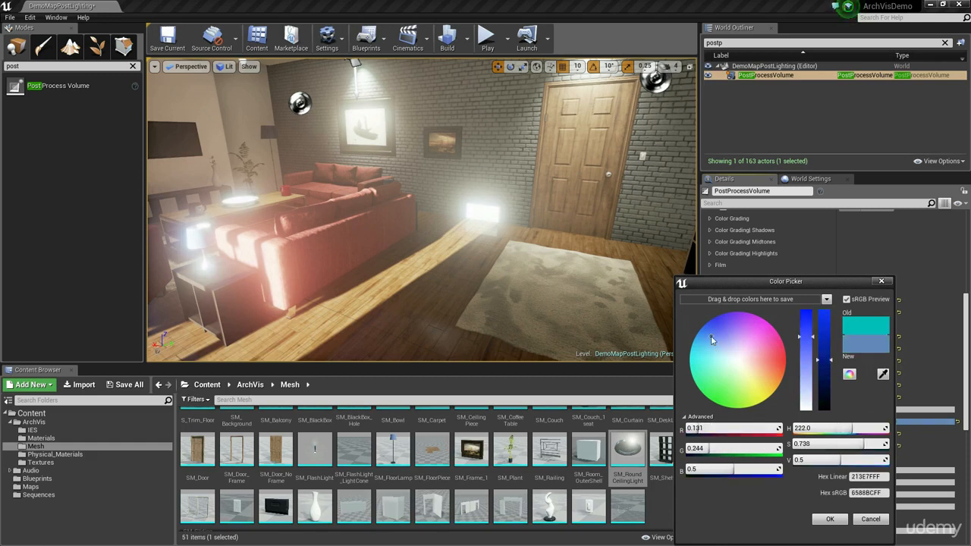
left_click(830, 519)
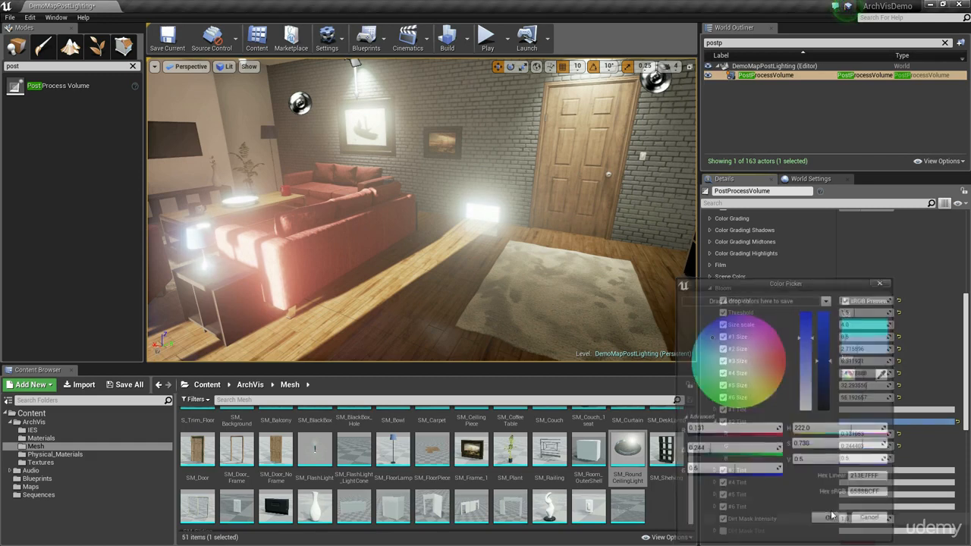
left_click(714, 422)
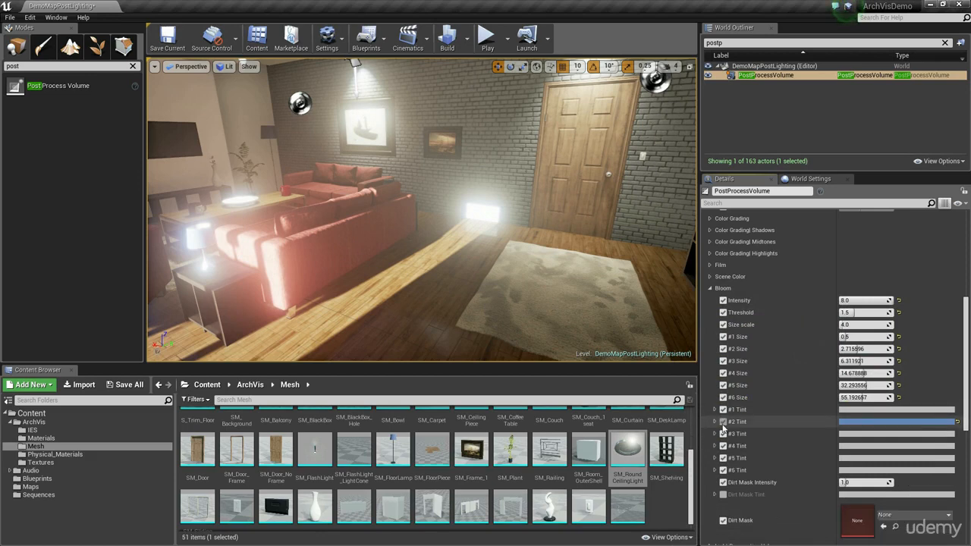
Set the Bloom #3 Tint to a medium blue, Hex sRGB 5E87BCFF.
scroll(749, 392, "down", 3)
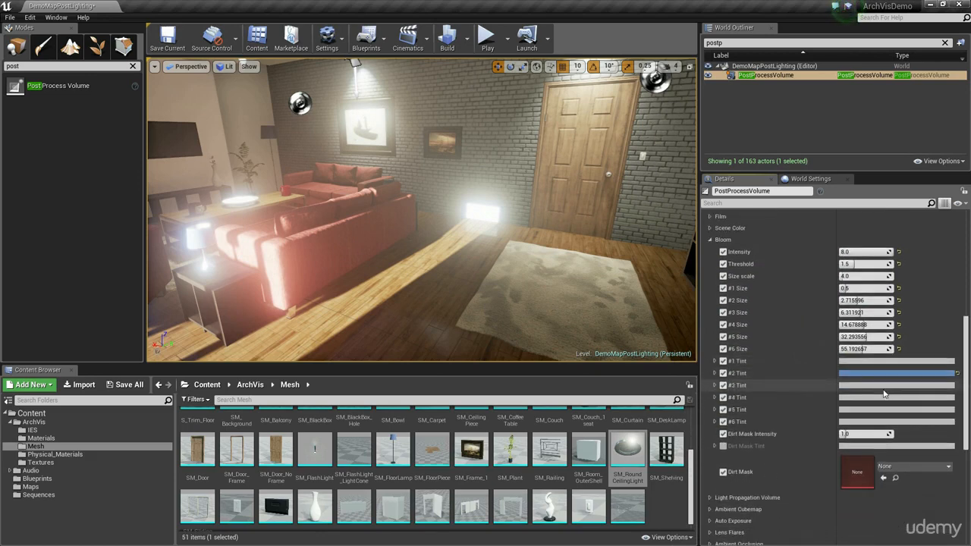
left_click(877, 386)
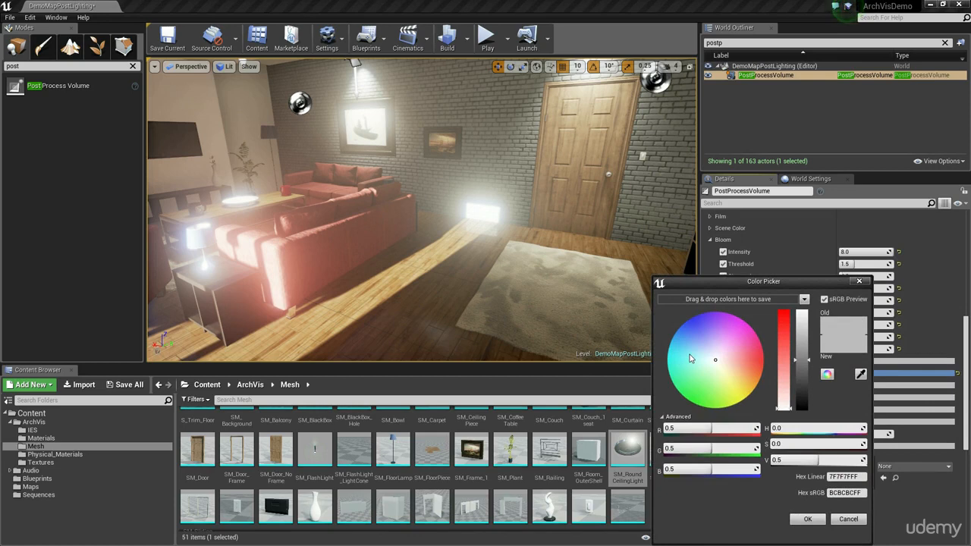
left_click_drag(712, 358, 687, 339)
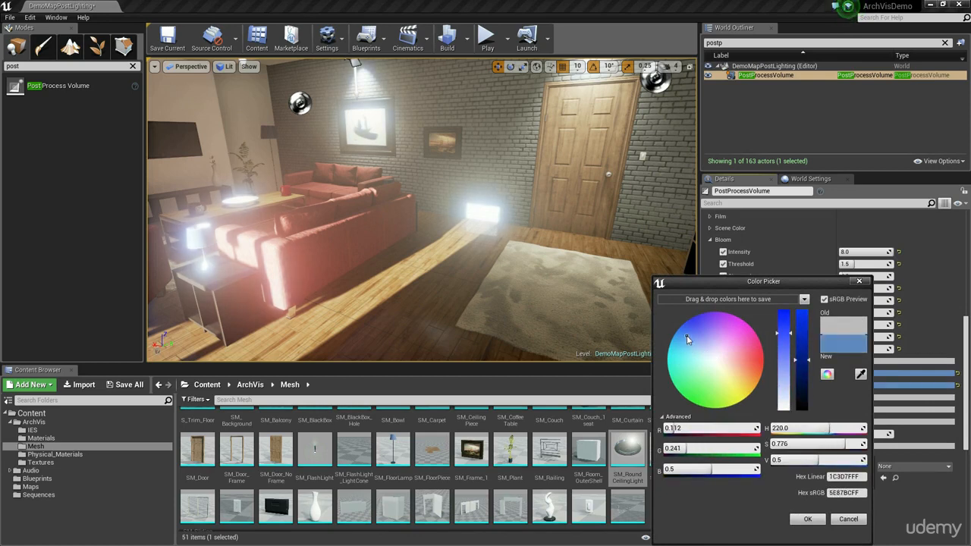
left_click(807, 518)
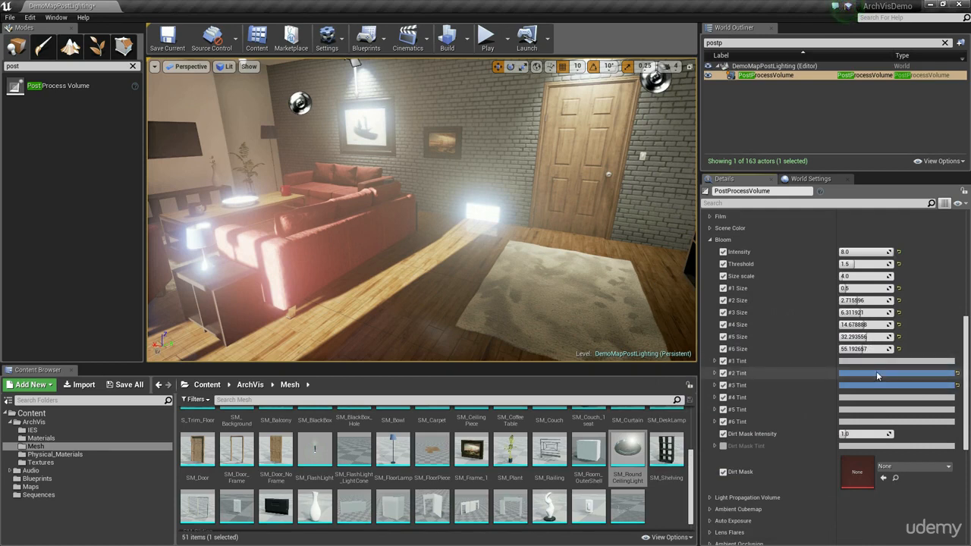
Readjust the Bloom #2 Tint to a slightly less saturated blue.
left_click(877, 374)
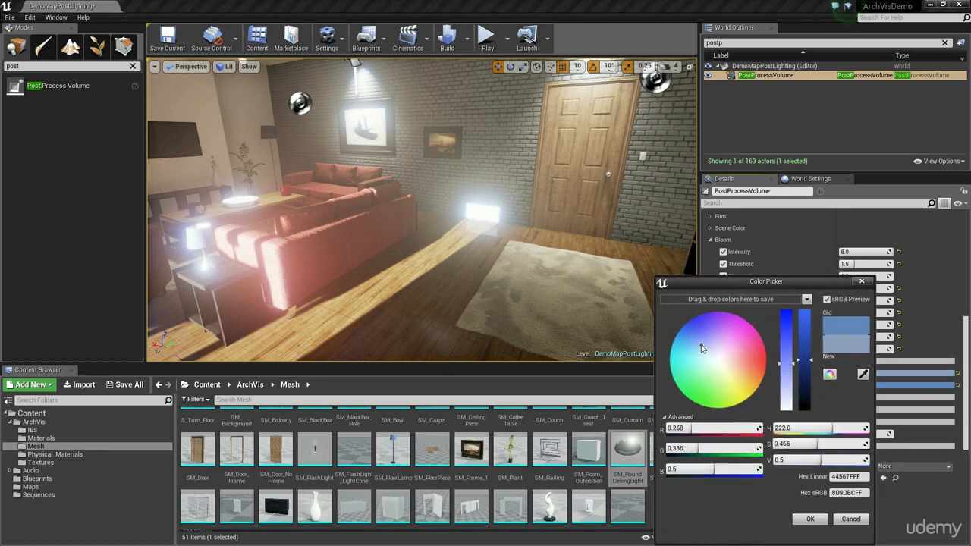
left_click_drag(701, 348, 697, 343)
left_click(811, 519)
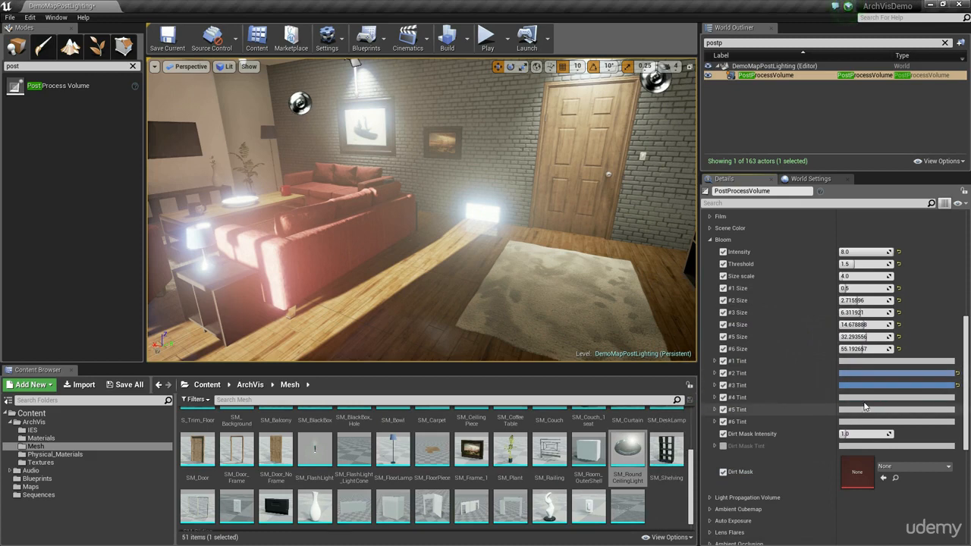
Set the Bloom #4 Tint to a pale green with a brightness value of 0.9, Hex sRGB EEF4E8FF.
left_click(855, 397)
left_click_drag(787, 358, 791, 321)
left_click_drag(689, 381, 706, 371)
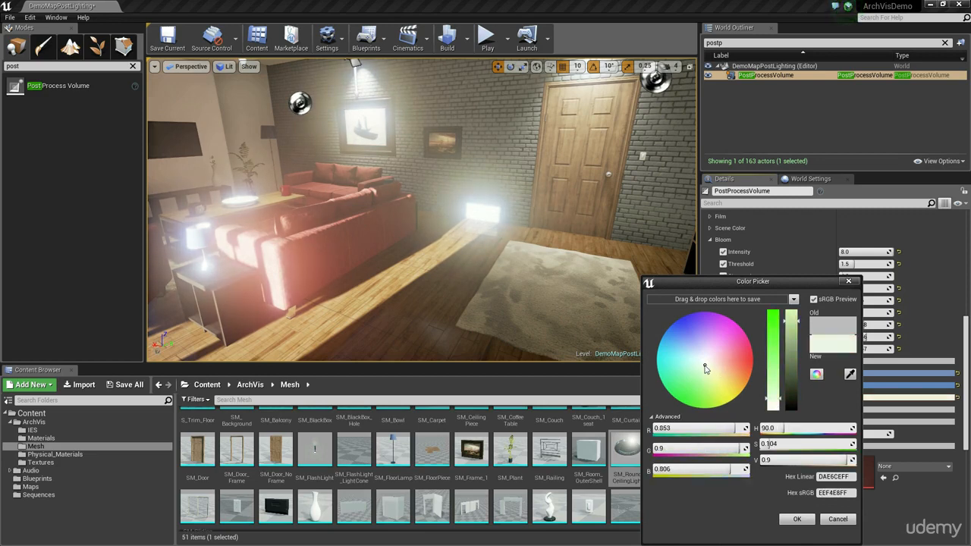
left_click(796, 519)
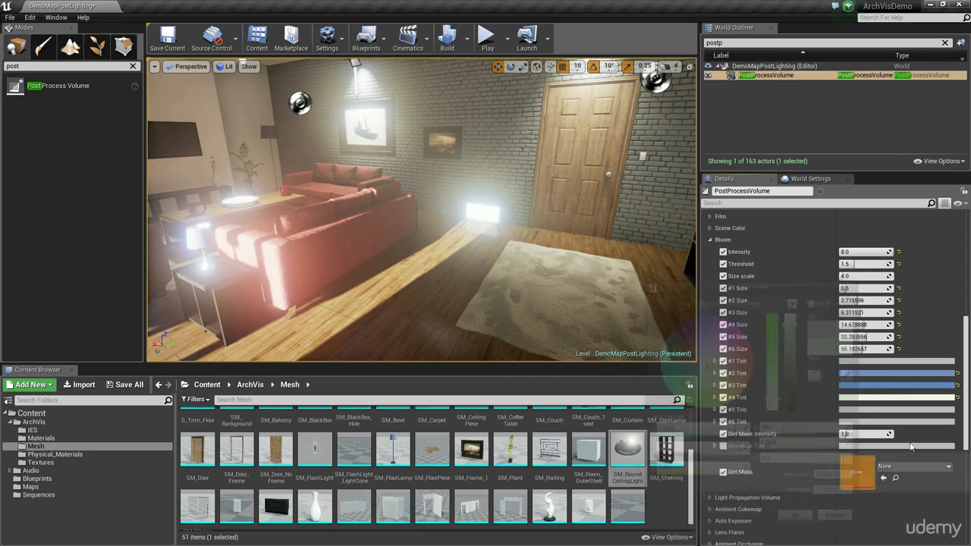
Set the Bloom #5 Tint to a muted teal, Hex sRGB 8AB7BCFF, and leave the #6 Tint at its default.
left_click(883, 412)
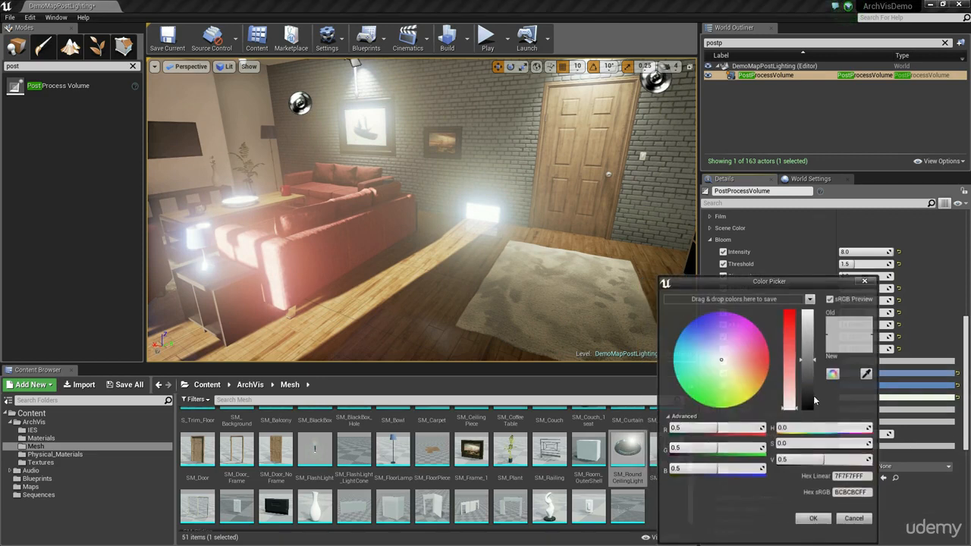
left_click_drag(724, 354, 698, 362)
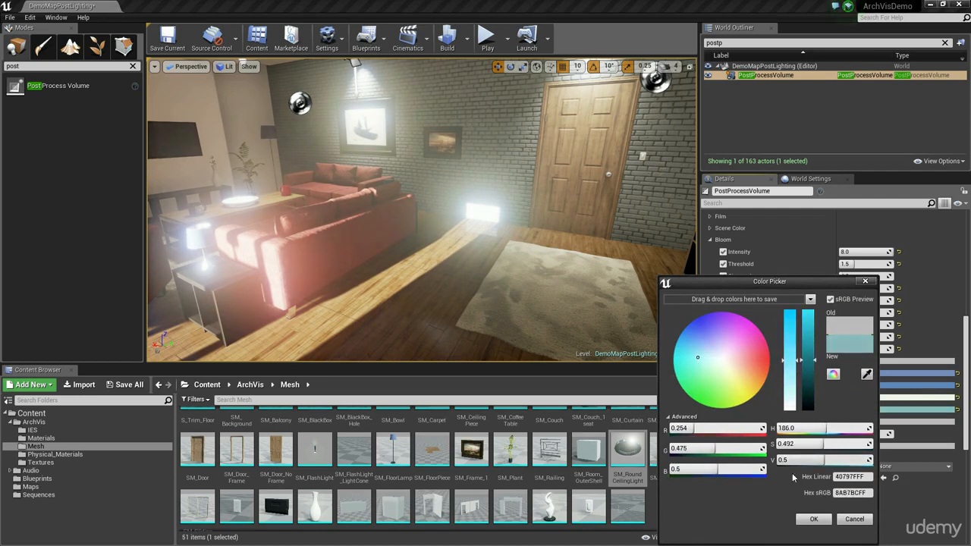
left_click(808, 519)
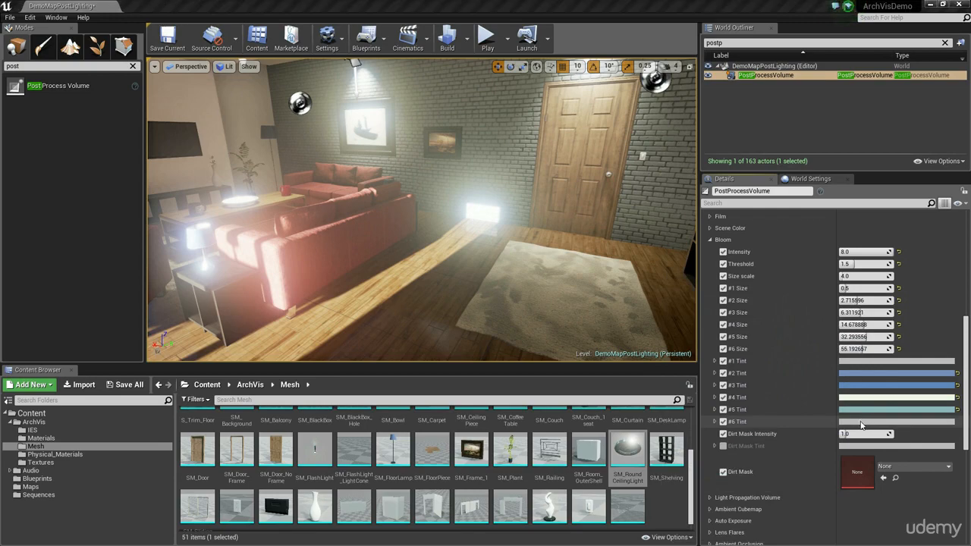
left_click(861, 424)
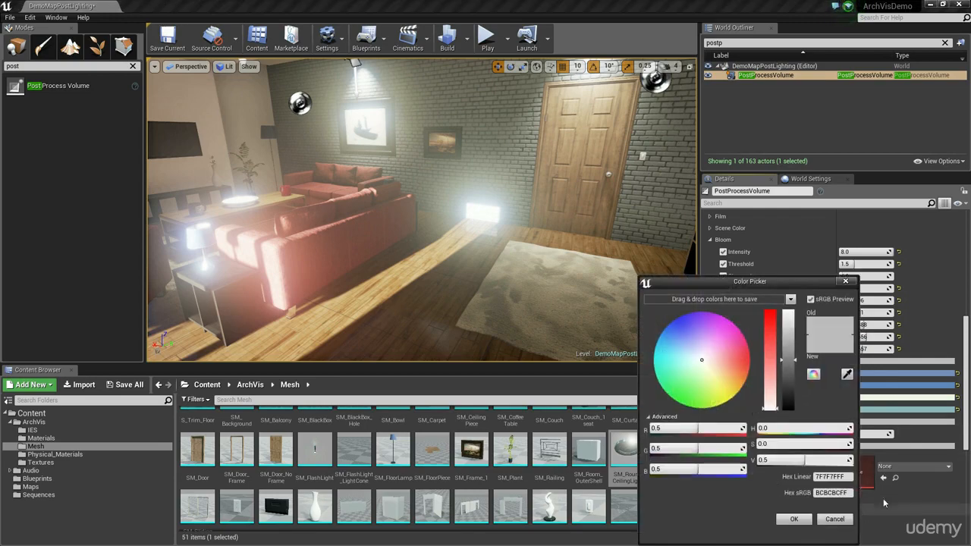
left_click(837, 520)
Turn the Bloom #1 to #6 Tint overrides off and back on to compare their effect on the window glow.
mouse_move(567, 234)
right_mouse_down()
mouse_move(493, 224)
mouse_move(567, 234)
right_mouse_up()
right_click_drag(497, 208, 216, 208)
key("w")
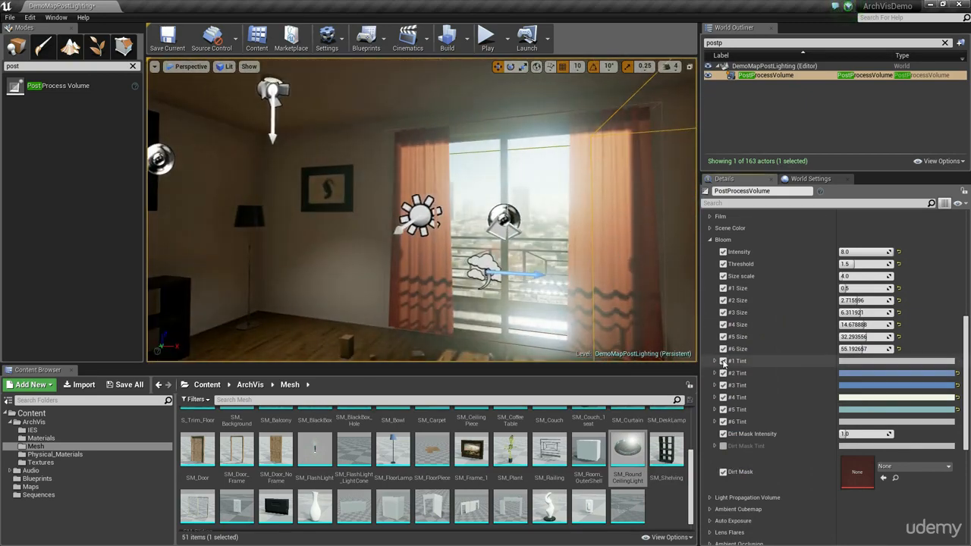
left_click(723, 361)
left_click(723, 374)
left_click(723, 385)
left_click(723, 398)
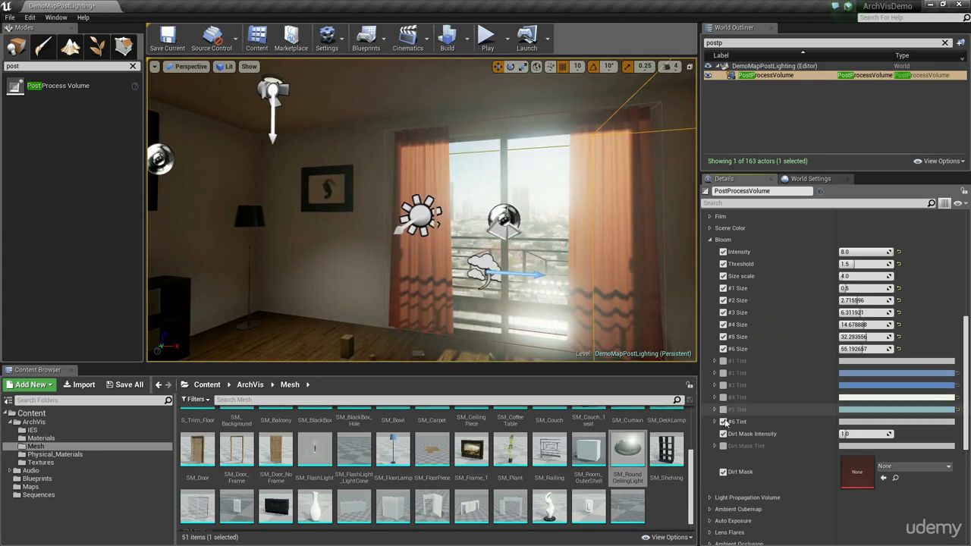
left_click(723, 422)
left_click(723, 398)
left_click(723, 385)
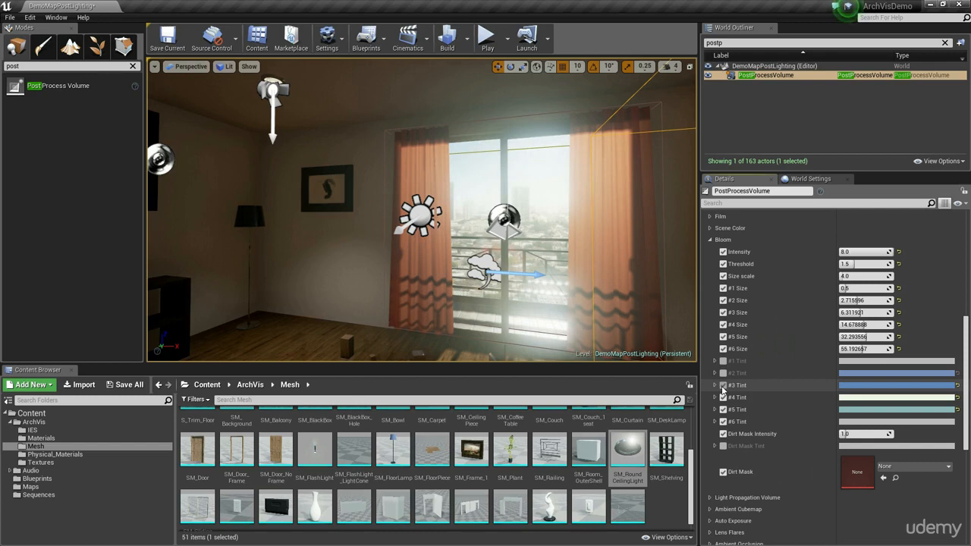
left_click(722, 373)
left_click(723, 361)
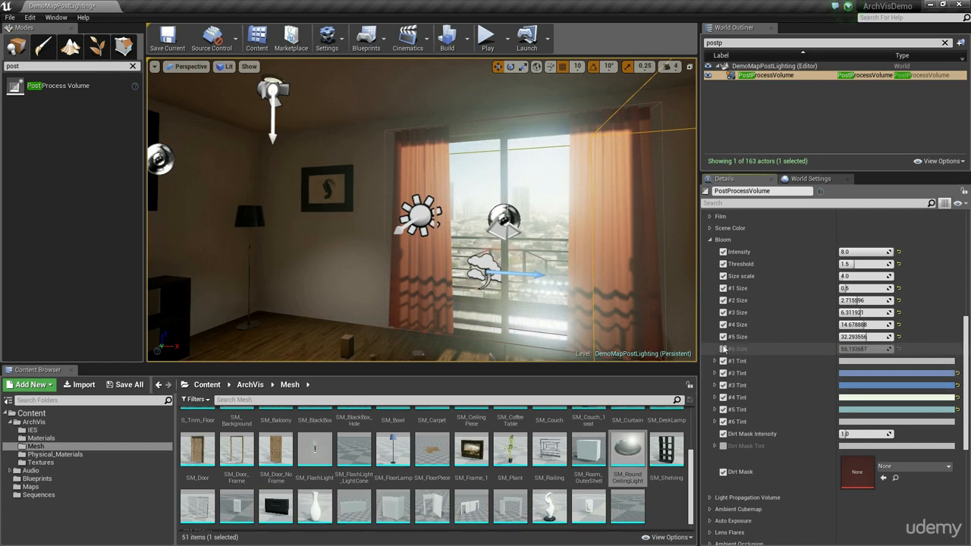
Turn the Bloom #1 to #6 Size overrides off and back on to compare their effect on the window glow.
left_click(723, 336)
left_click(723, 325)
left_click(722, 313)
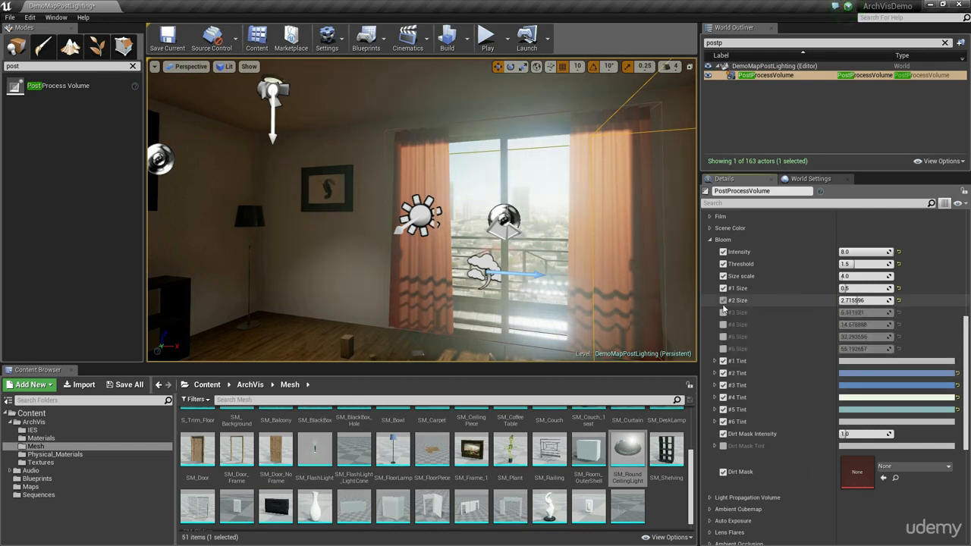
left_click(723, 300)
left_click(723, 288)
left_click(723, 300)
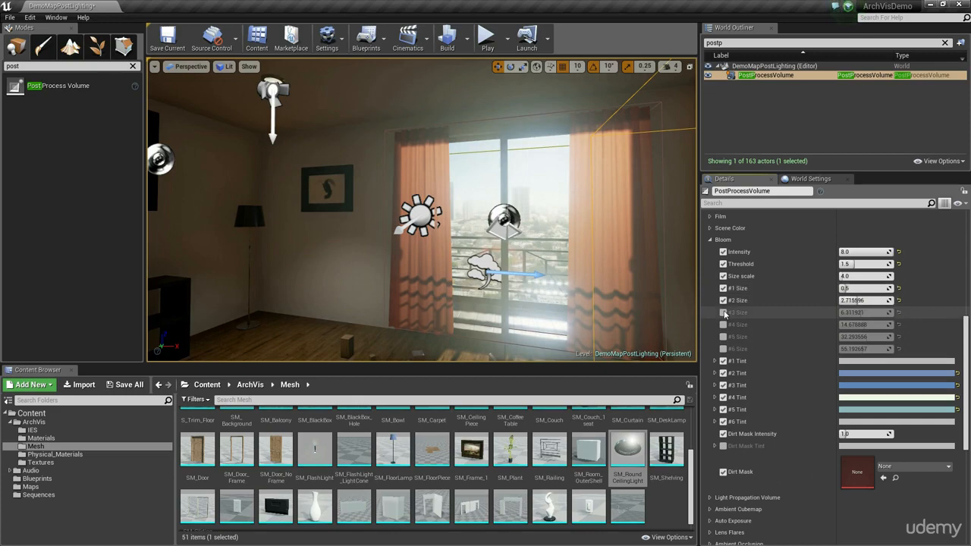
left_click(723, 312)
left_click(723, 325)
left_click(723, 337)
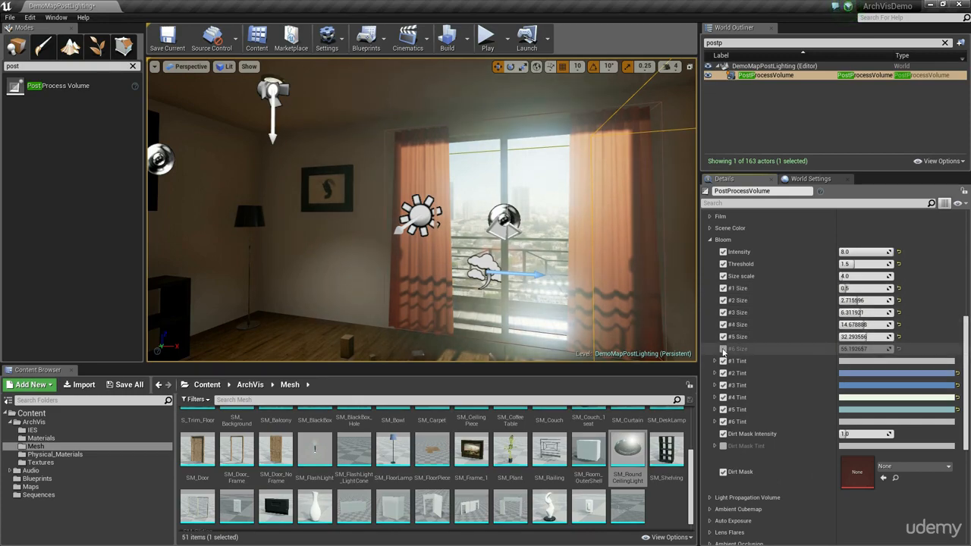
left_click(723, 348)
Assign the T_ScreenDirt02_w_TEST texture as the Bloom Dirt Mask.
right_click_drag(568, 324, 661, 322)
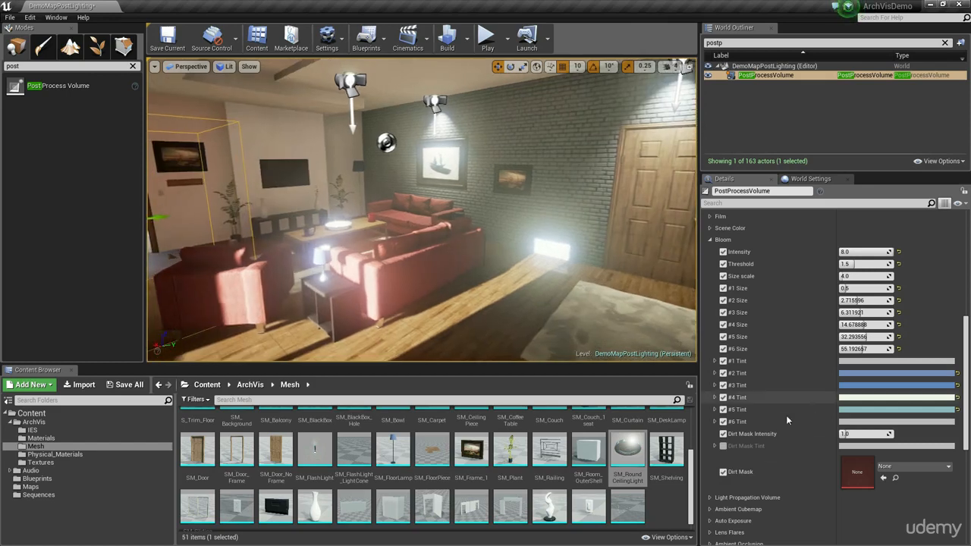
left_click(923, 467)
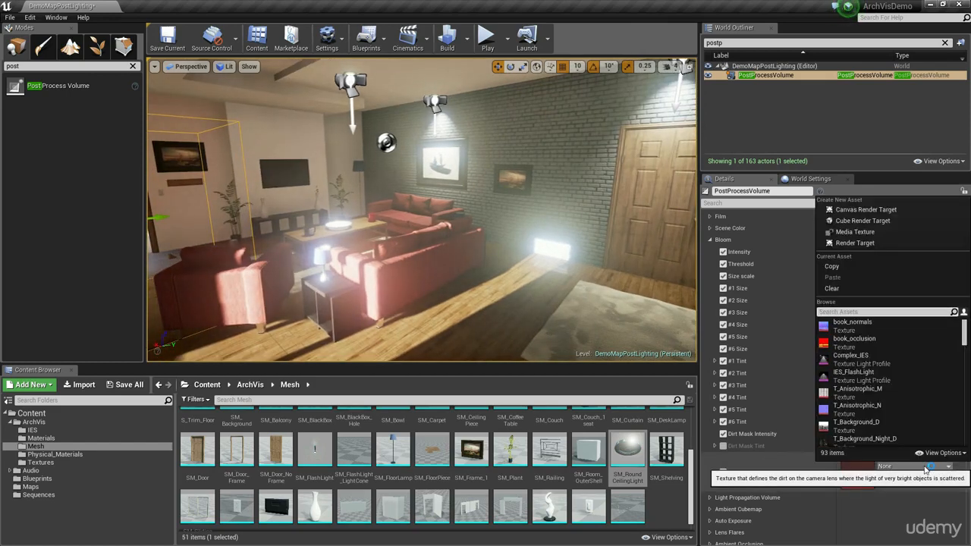
type("dirt")
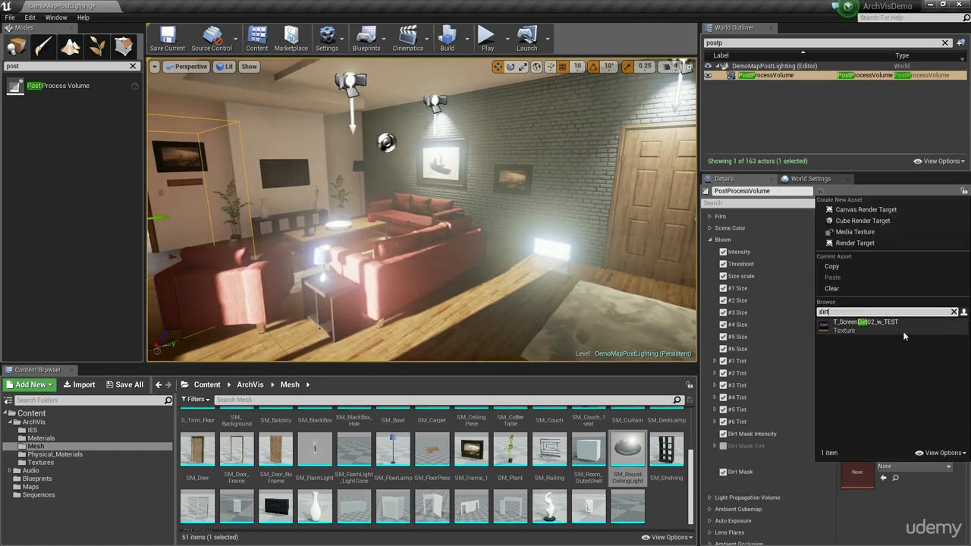
left_click(864, 322)
Locate the T_ScreenDirt02_w_TEST texture in the project content, examine it in the texture editor and close it.
left_click(896, 479)
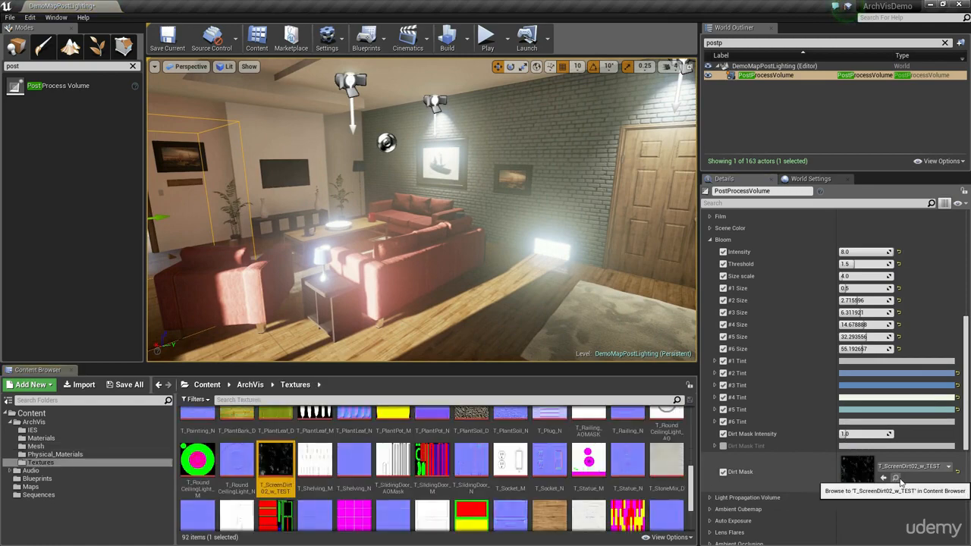
double_click(279, 459)
double_click(395, 115)
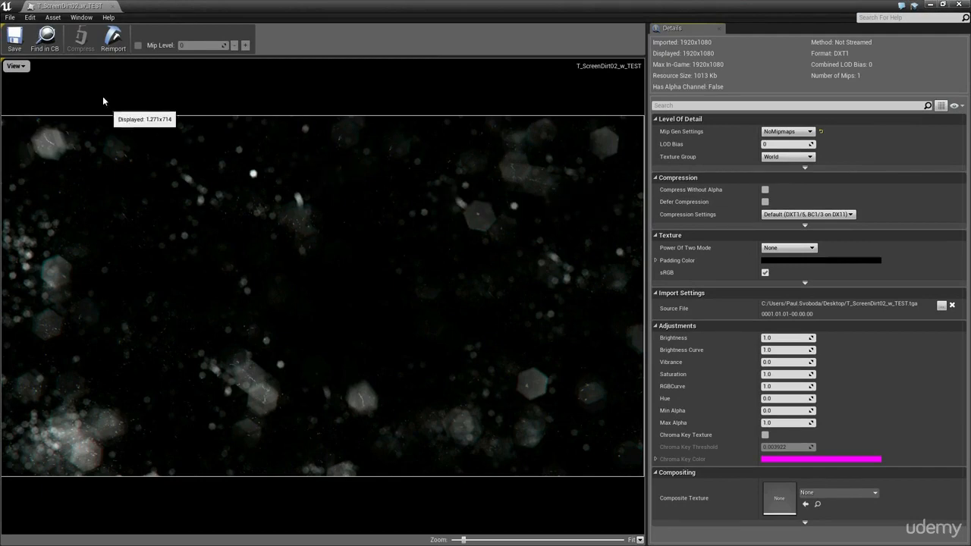
left_click(113, 8)
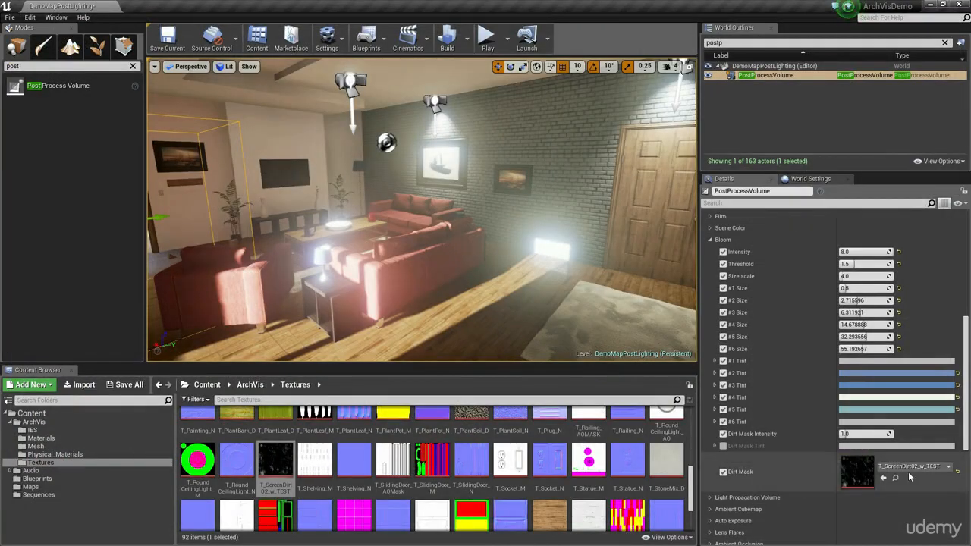
Set the Dirt Mask Intensity to 50 and check the lens dirt against the bright window.
left_click_drag(856, 435, 904, 435)
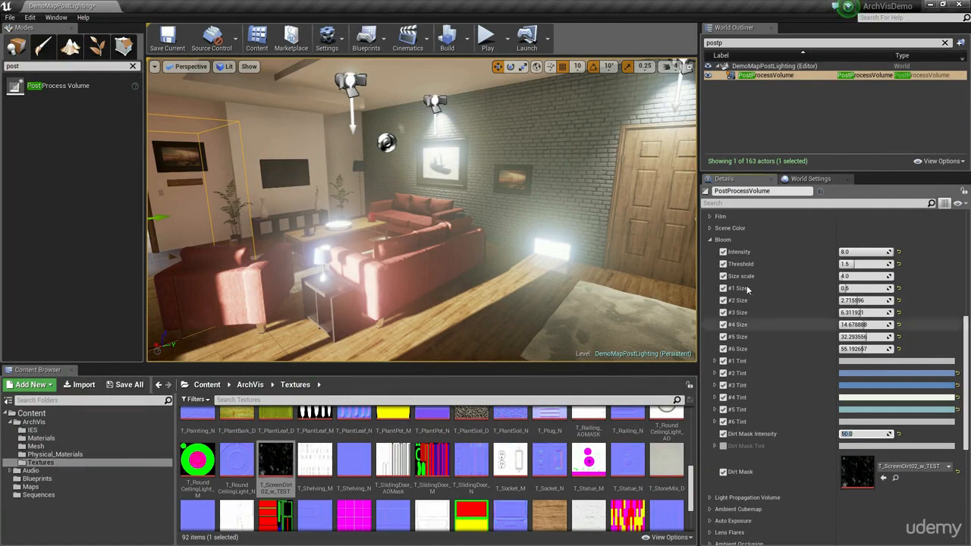
right_click_drag(561, 212, 334, 202)
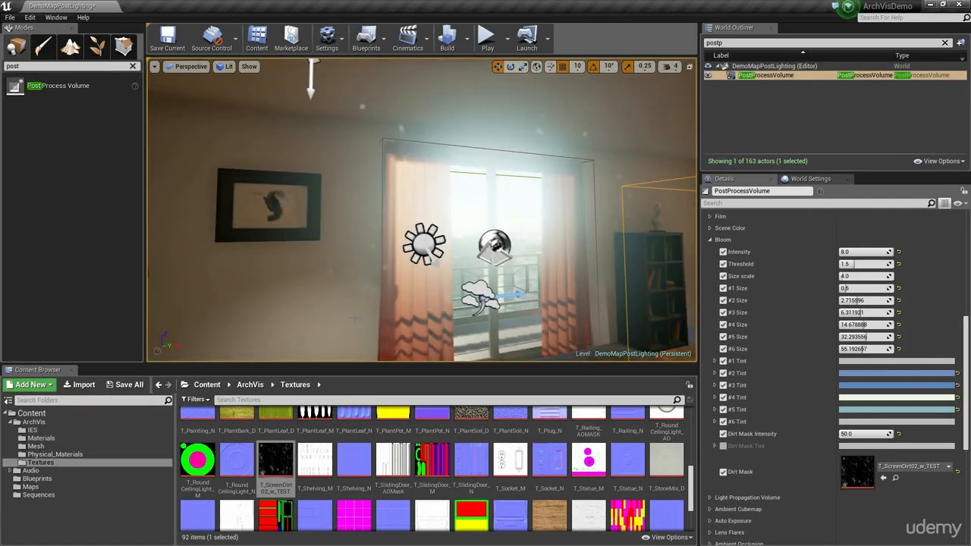
mouse_move(487, 229)
right_mouse_down()
mouse_move(334, 237)
mouse_move(484, 237)
right_mouse_up()
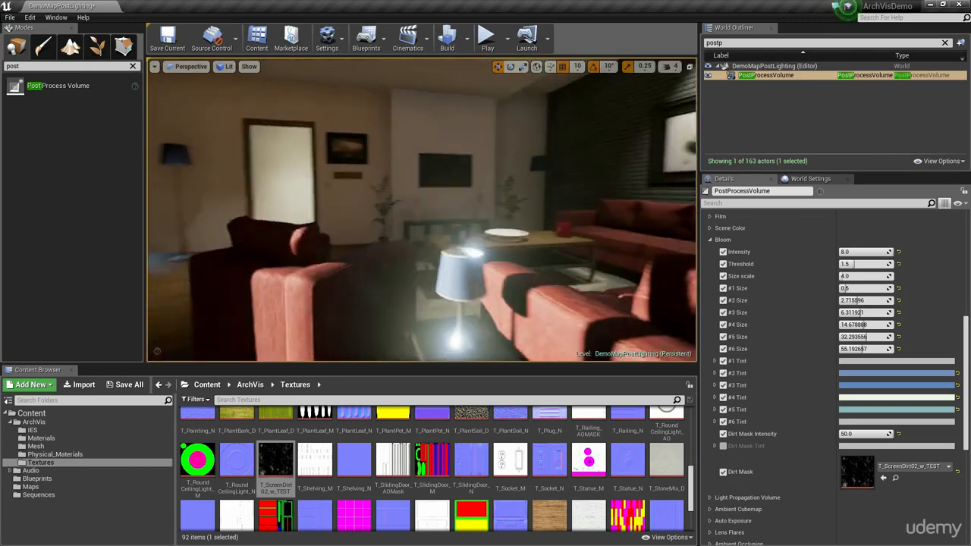
Set the Bloom Threshold to 1 and check the glow around the table lamp and the window.
left_click(874, 264)
type("1")
right_click_drag(638, 261, 649, 265)
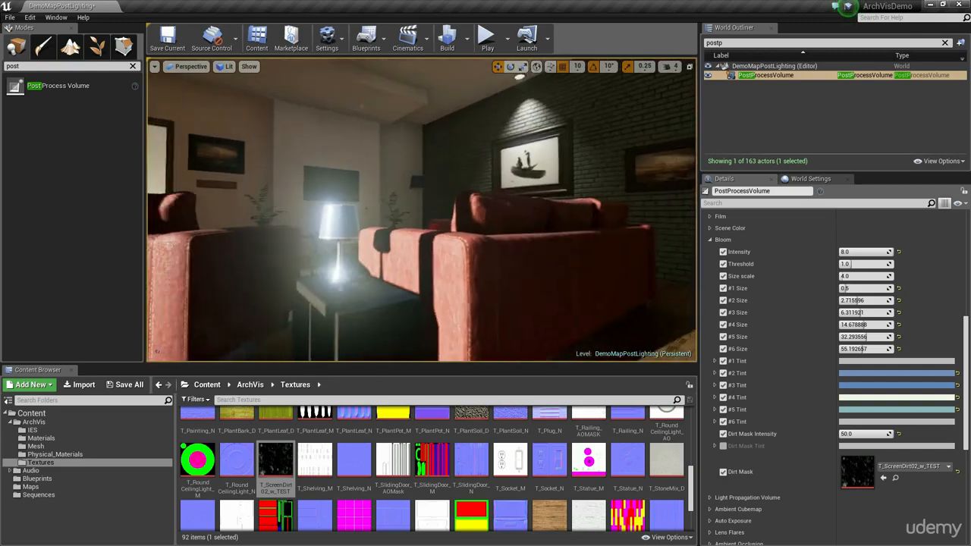
right_click_drag(422, 209, 286, 236)
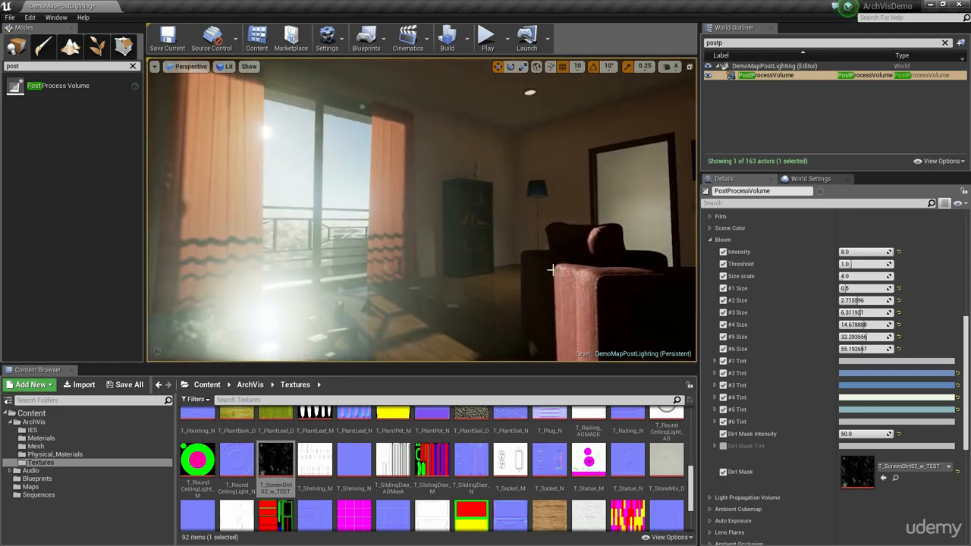
Set the Bloom Threshold to 1.25.
left_click(850, 264)
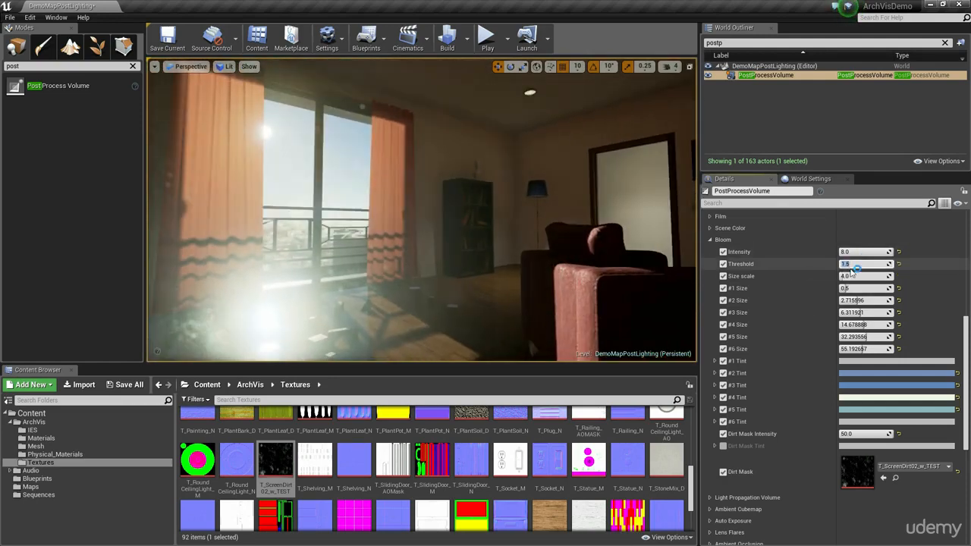
type("10")
key("Return")
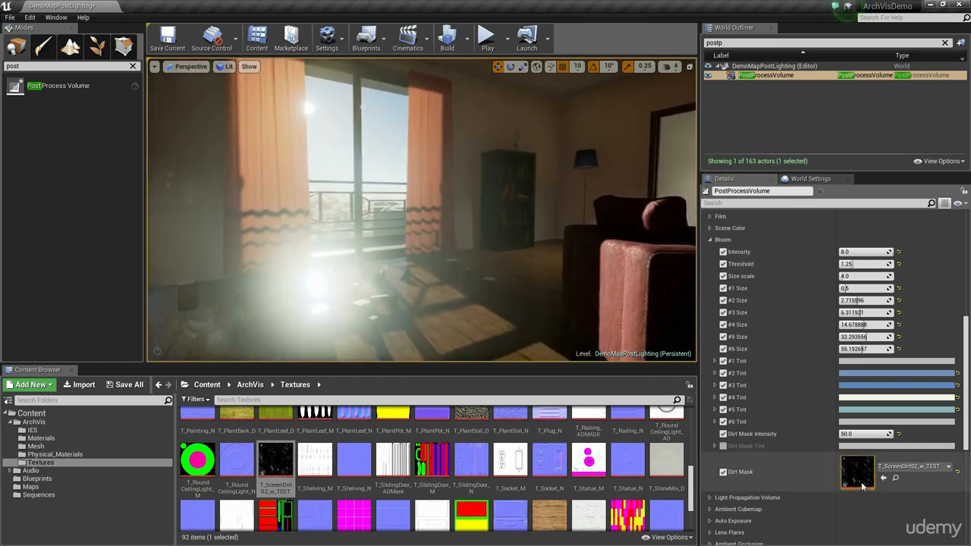
Try Dirt Mask Intensity values of 1 and 8, then set it to 25 and check the lens dirt around the room.
left_click(863, 434)
type("1")
key("Return")
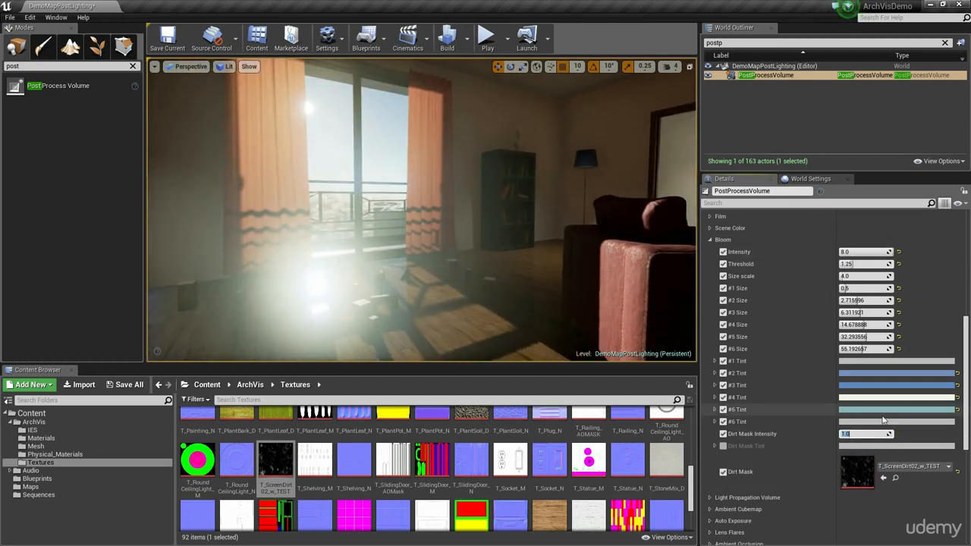
left_click(930, 426)
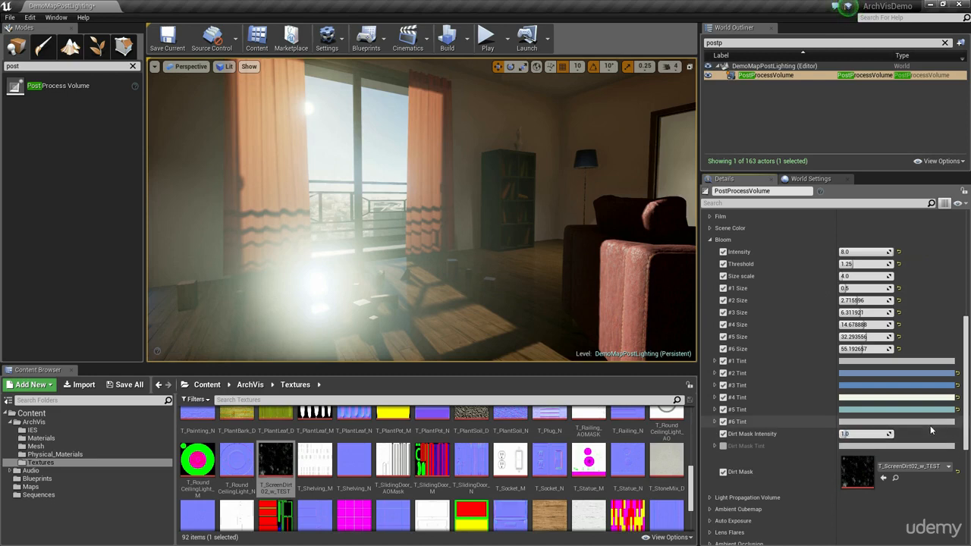
left_click_drag(883, 433, 849, 433)
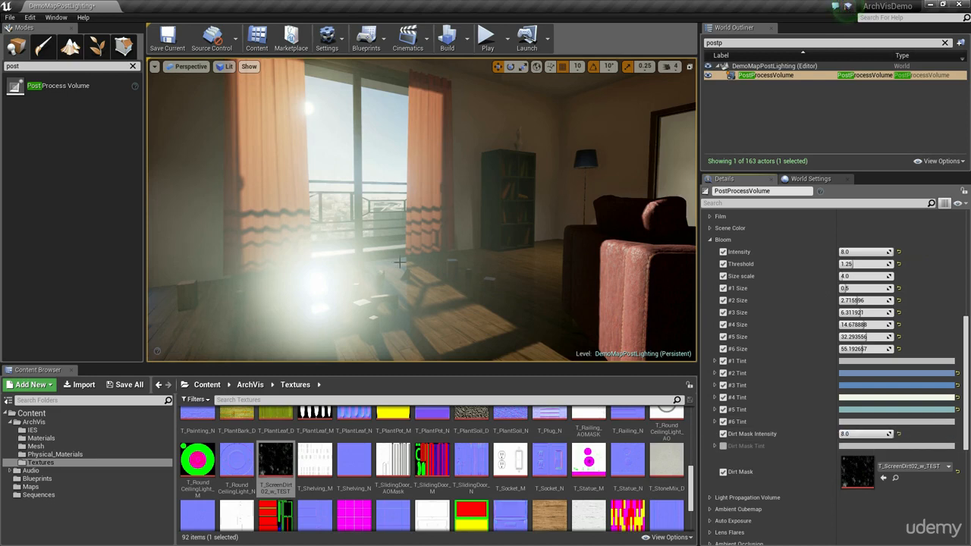
mouse_move(399, 262)
right_mouse_down()
mouse_move(426, 253)
mouse_move(380, 272)
mouse_move(420, 266)
mouse_move(390, 215)
mouse_move(410, 220)
mouse_move(371, 256)
mouse_move(401, 262)
right_mouse_up()
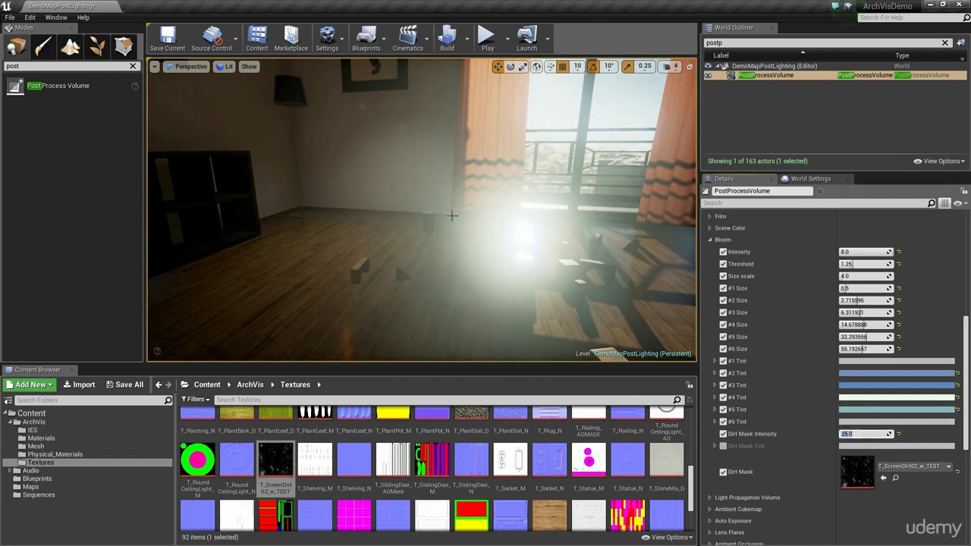
right_click_drag(449, 212, 523, 222)
mouse_move(405, 245)
right_mouse_down()
mouse_move(390, 249)
mouse_move(405, 245)
right_mouse_up()
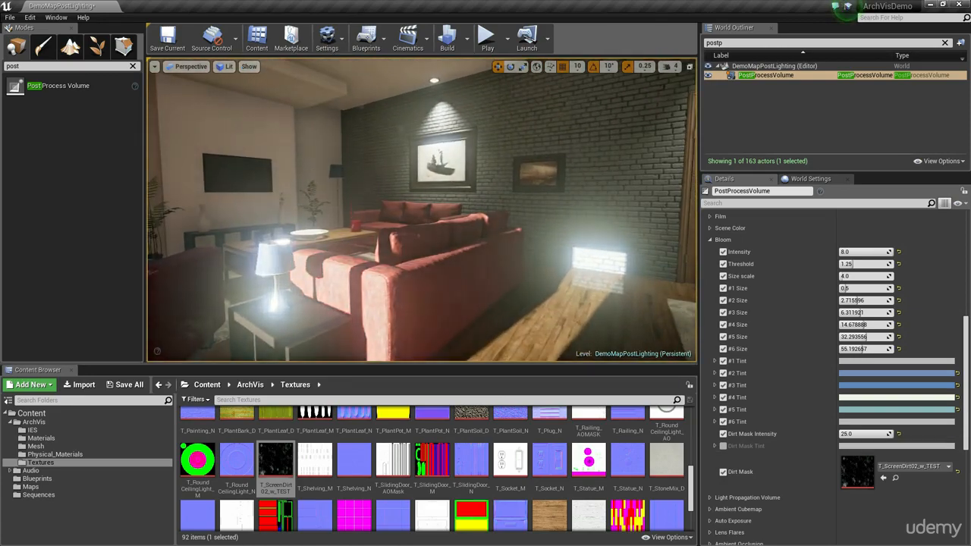
right_click_drag(531, 257, 459, 273)
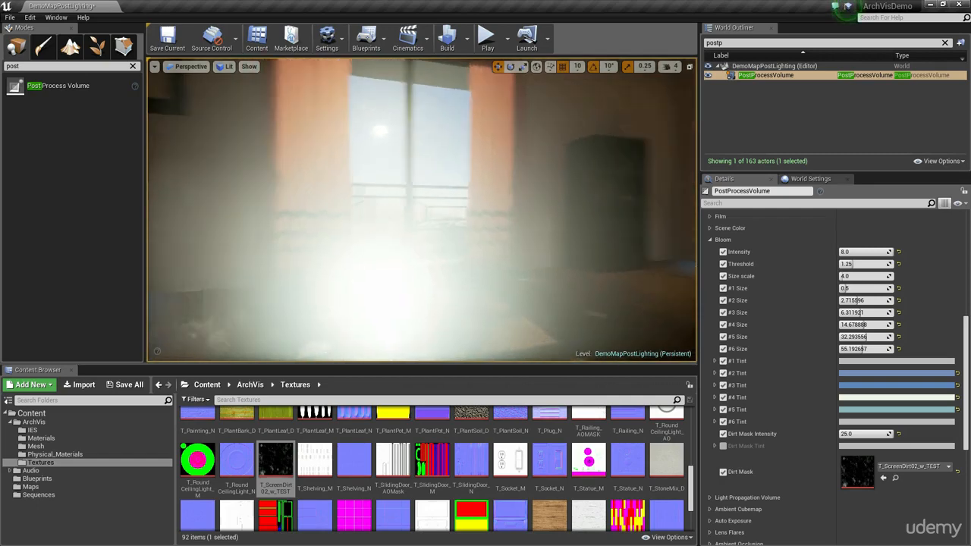
Enable the Dirt Mask Tint, try a saturated teal green, Hex sRGB 00EBB3FF, and settle on a very pale green.
left_click(723, 446)
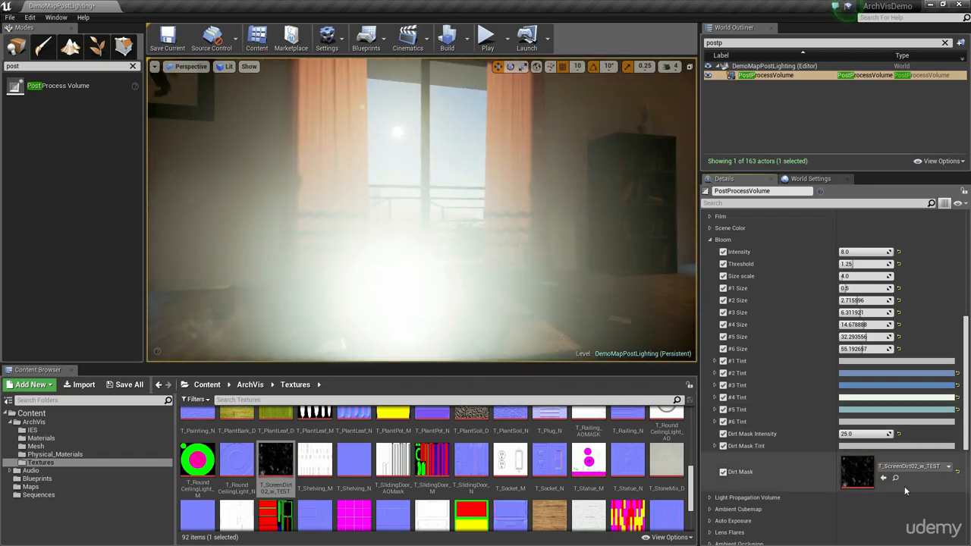
left_click(895, 445)
left_click(680, 387)
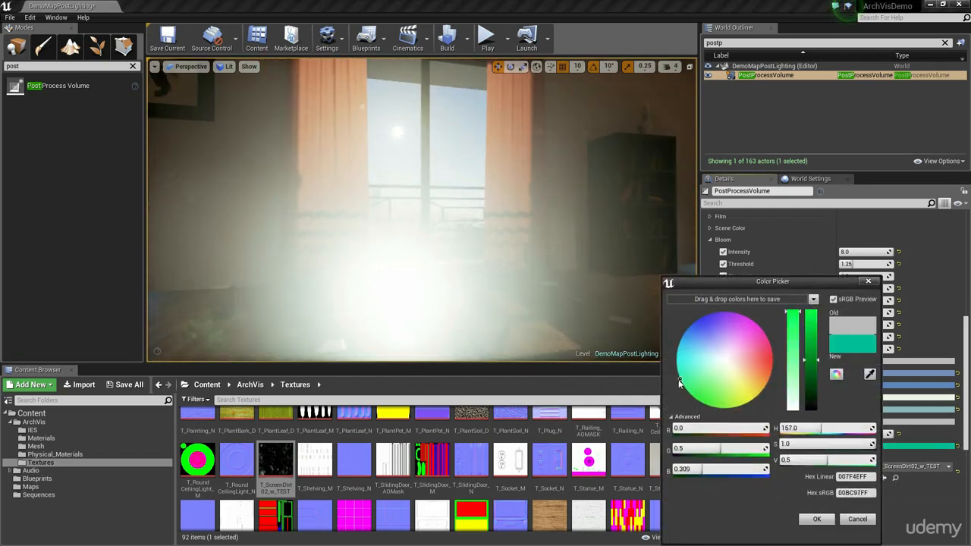
left_click_drag(811, 383, 811, 328)
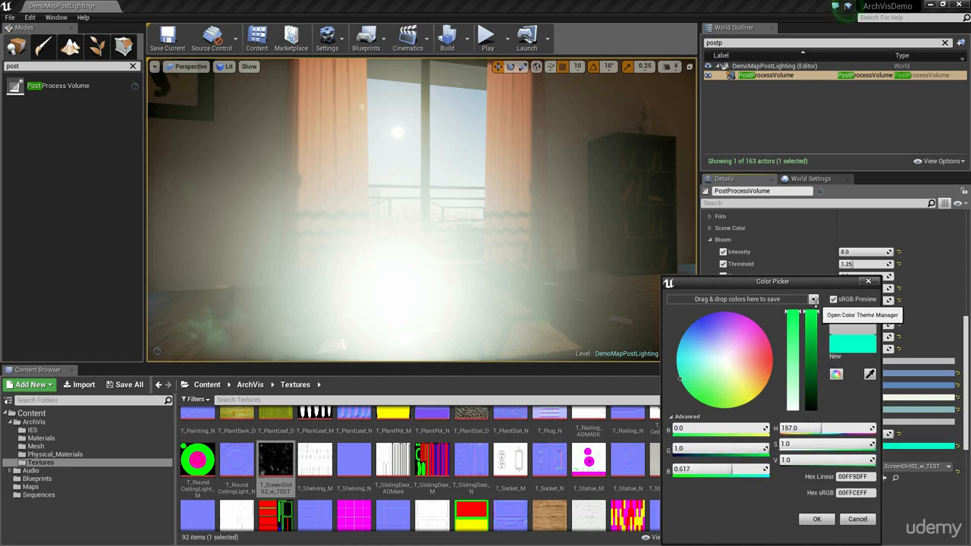
left_click_drag(759, 364, 670, 389)
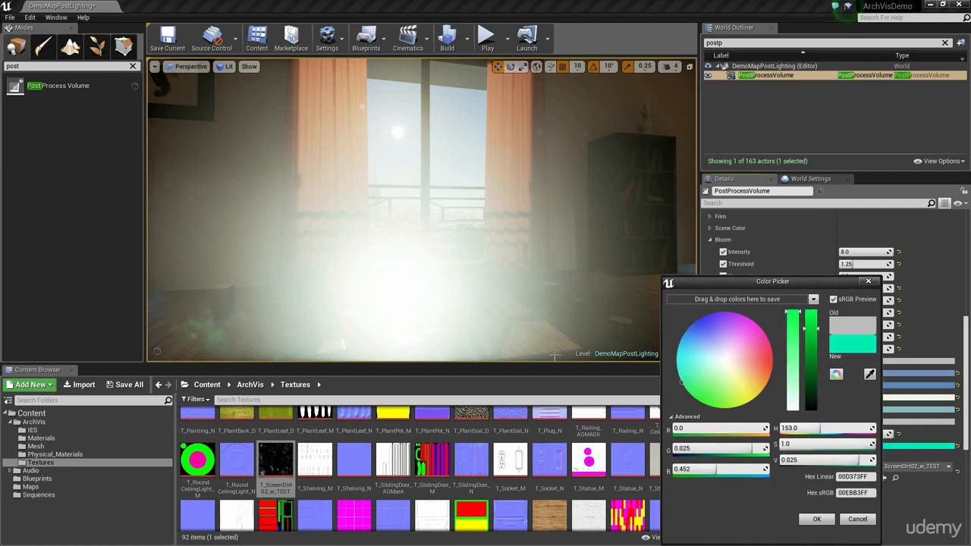
right_click_drag(554, 356, 250, 338)
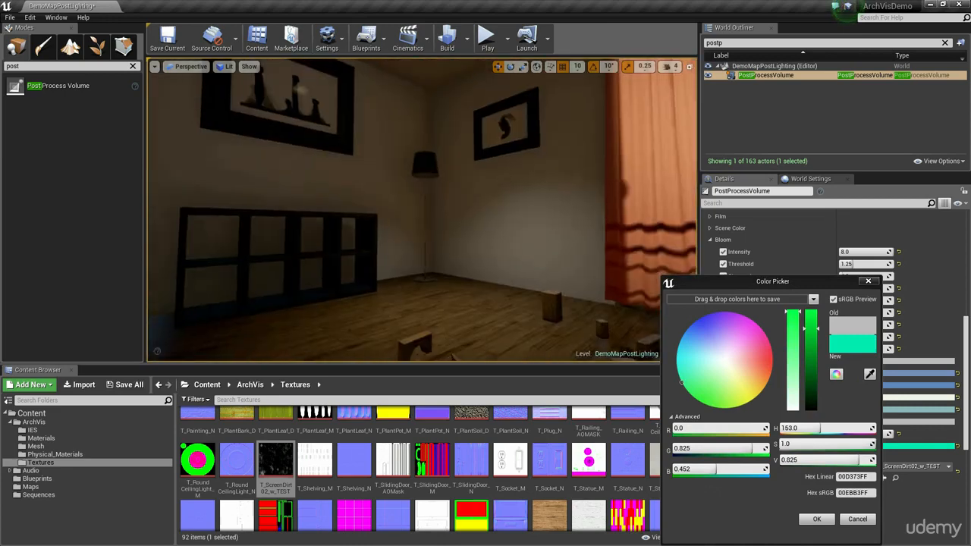
right_click_drag(450, 299, 511, 308)
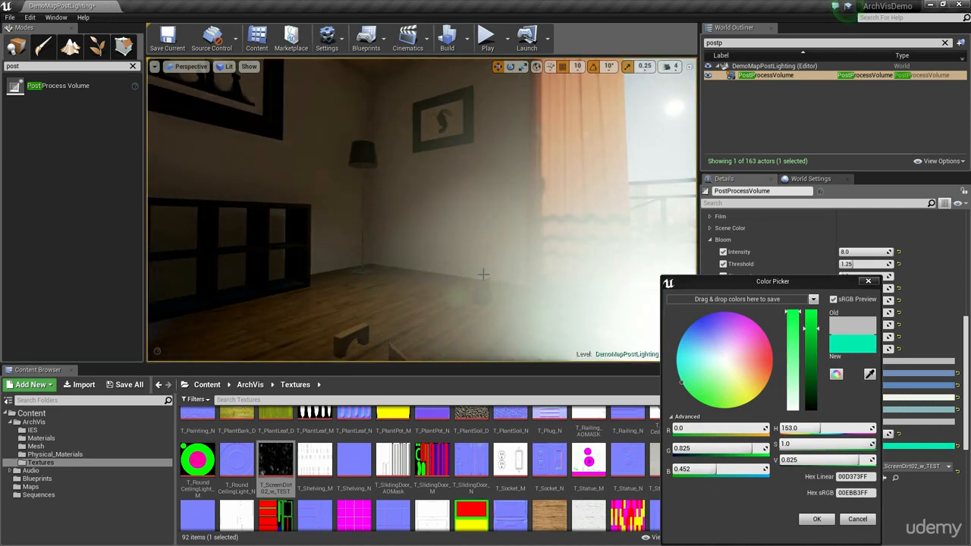
right_click_drag(483, 275, 571, 275)
left_click_drag(732, 389, 723, 365)
left_click(816, 523)
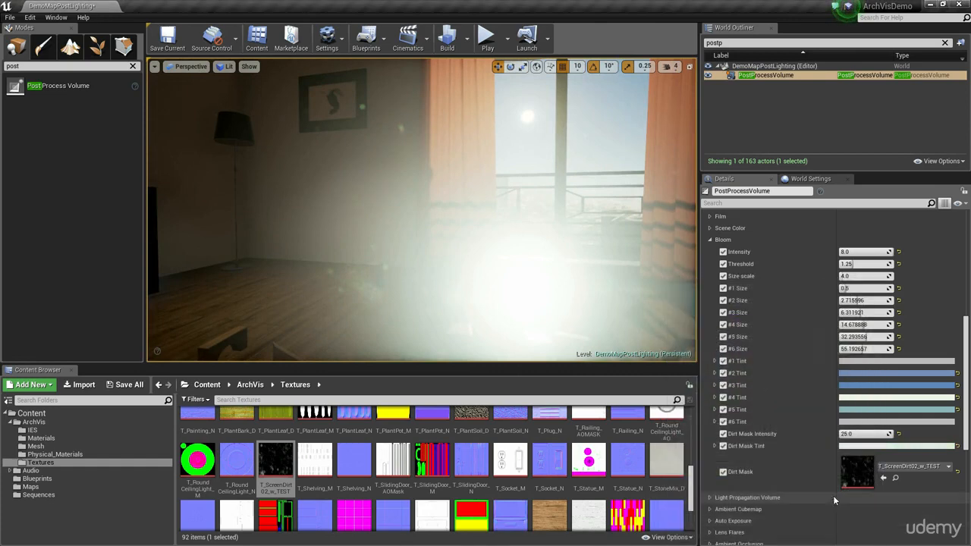
Try a Bloom Intensity of 4, then reduce it to 2 and check the result across the living room.
left_click(862, 251)
type("4")
key("Return")
type("2")
key("Return")
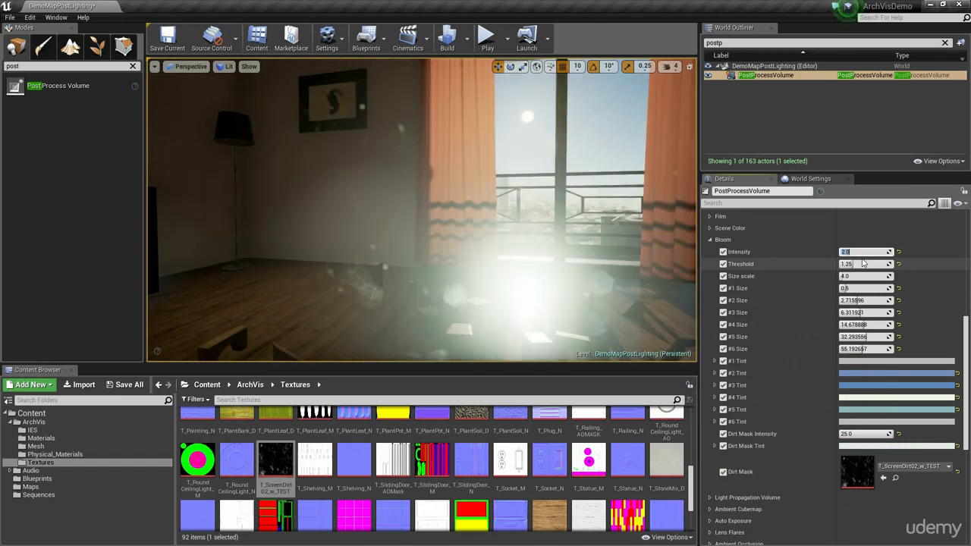
right_click_drag(562, 227, 822, 241)
key("s")
right_click_drag(478, 178, 427, 180)
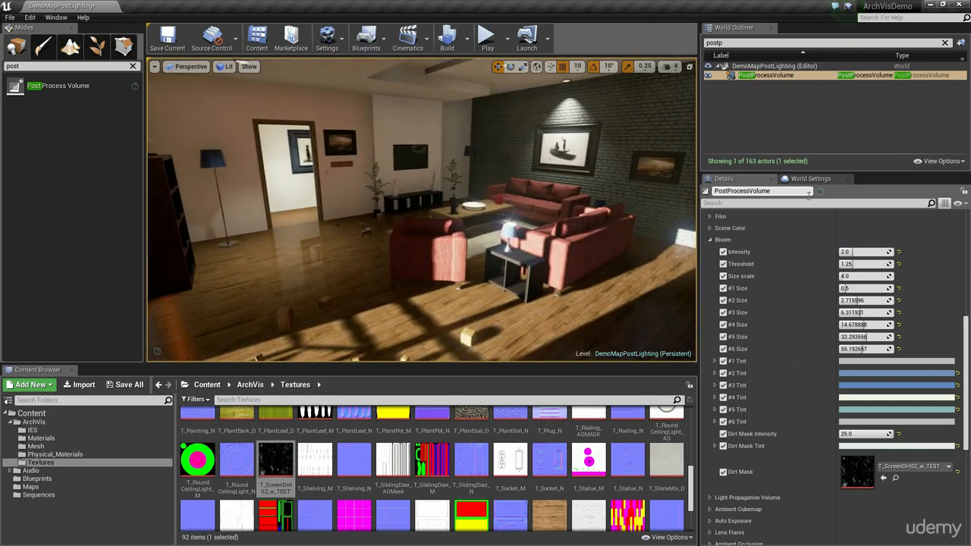